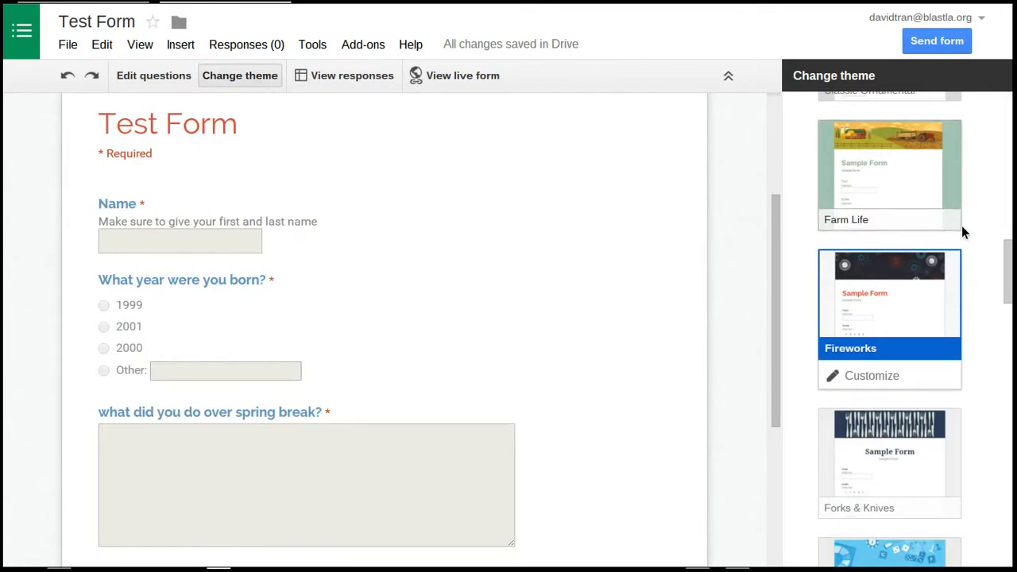
Try the Basic, At the Fair, Beach Evening, Birthday Cats and Cars & Trucks themes on the form
scroll(962, 227, up, 6)
scroll(962, 227, up, 5)
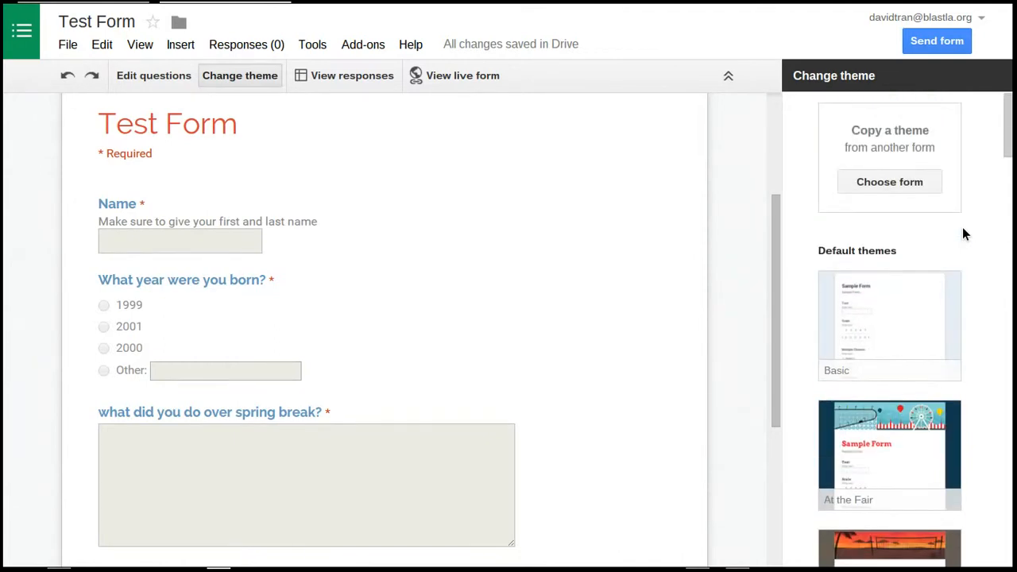
click(893, 312)
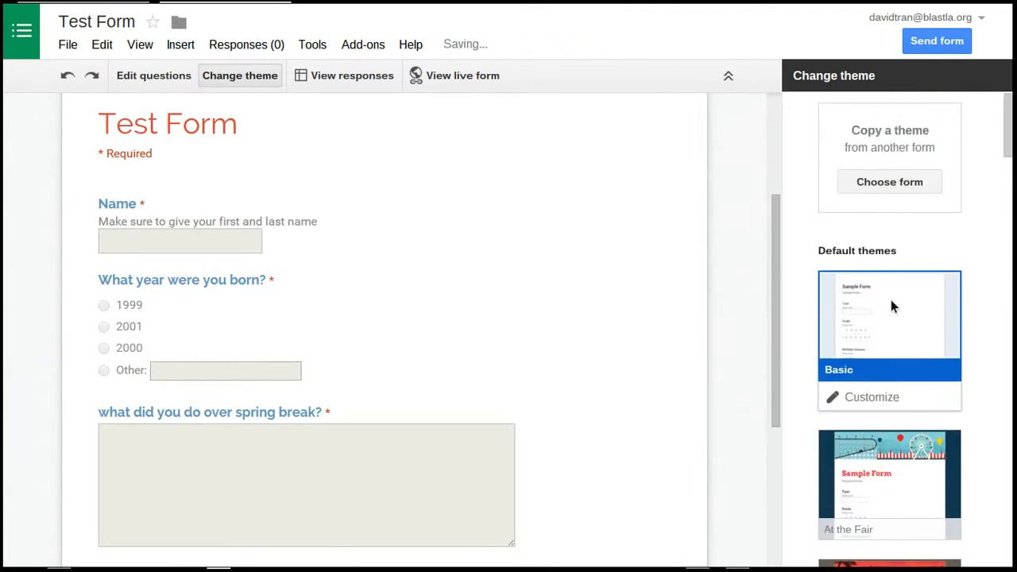
scroll(977, 310, down, 2)
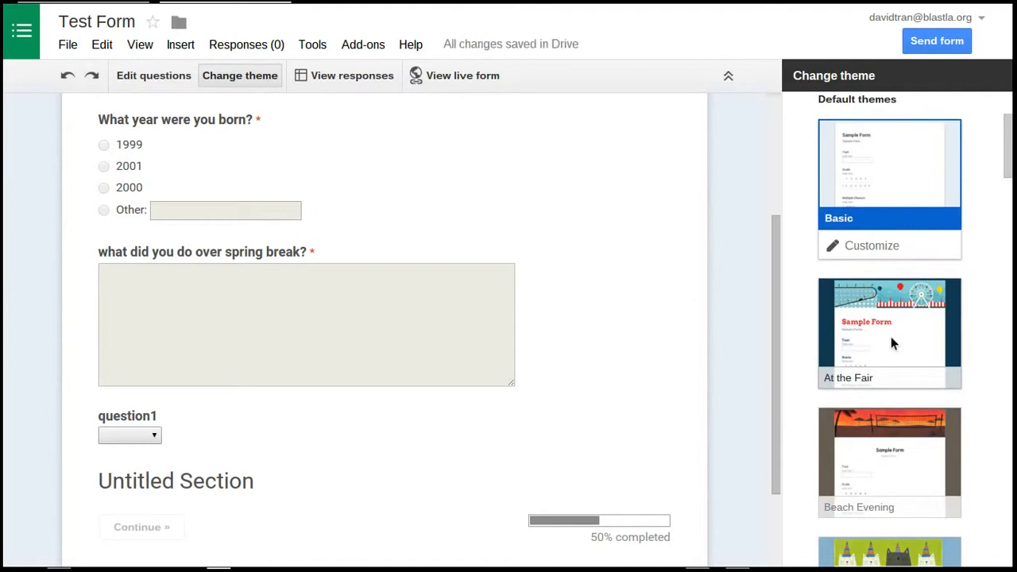
click(890, 336)
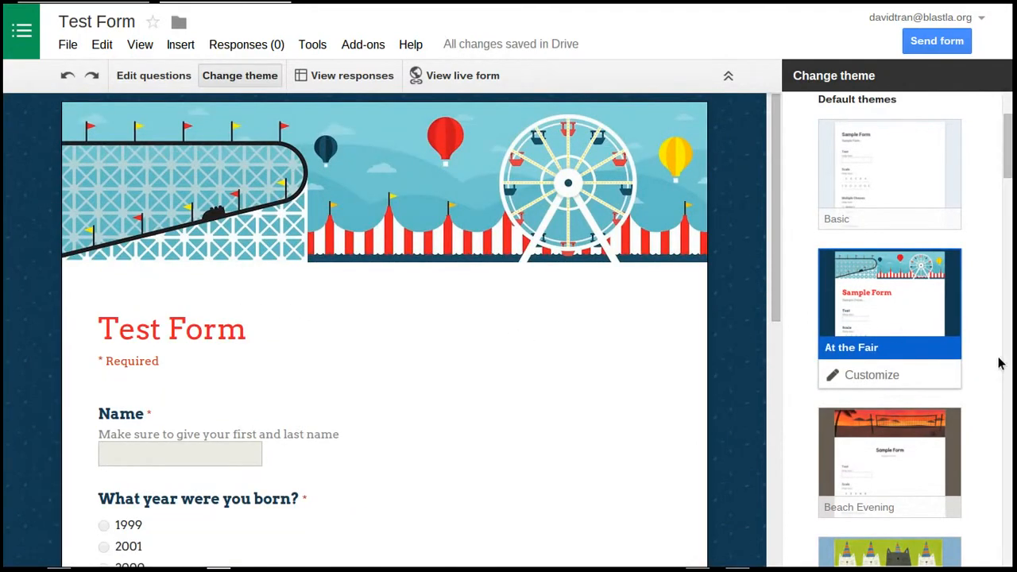
click(907, 461)
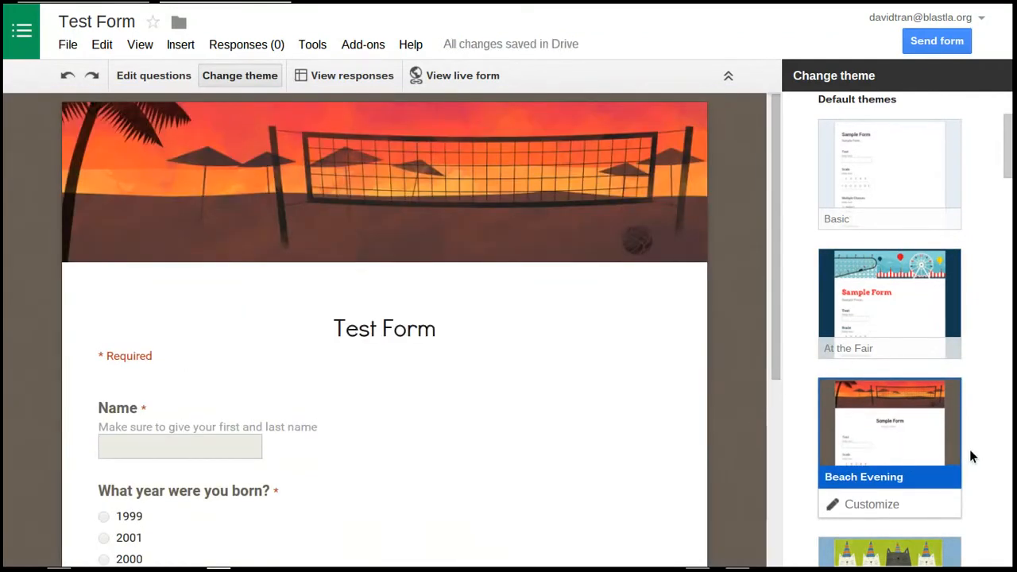
scroll(903, 367, down, 2)
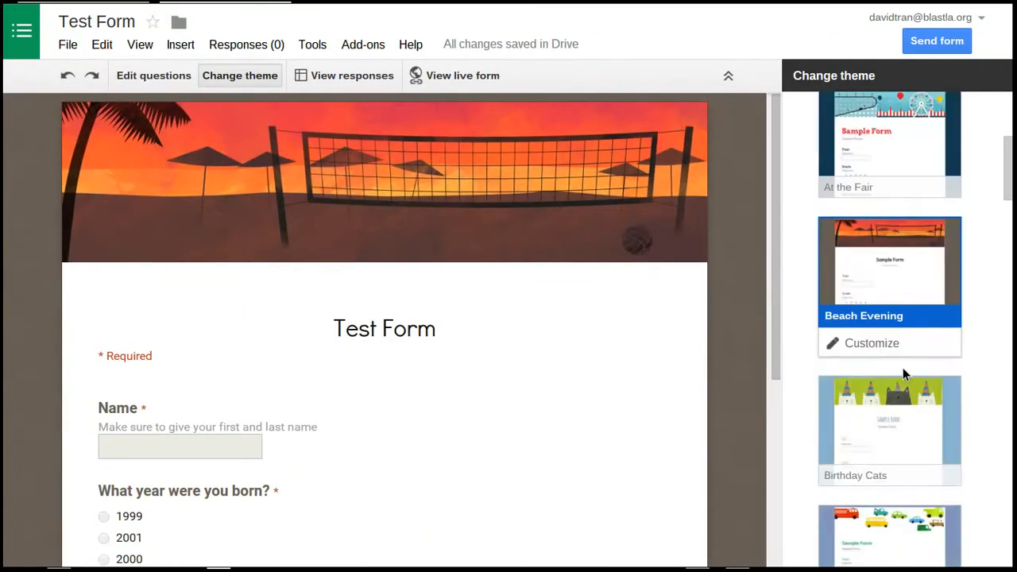
click(892, 430)
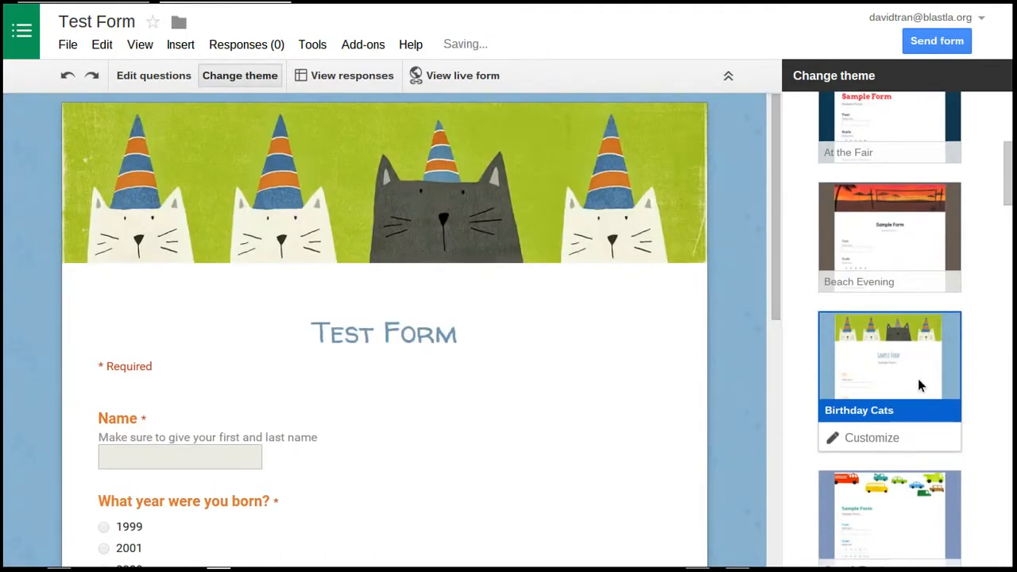
scroll(917, 378, down, 2)
click(910, 441)
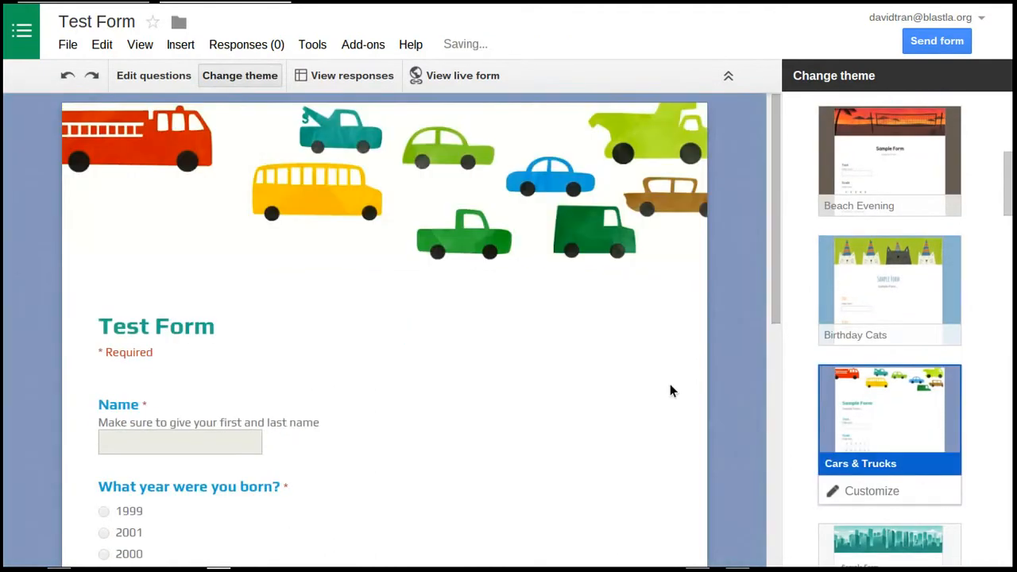
Apply the Classic Ornamental theme to the form and return to editing the questions
scroll(870, 465, down, 3)
click(898, 452)
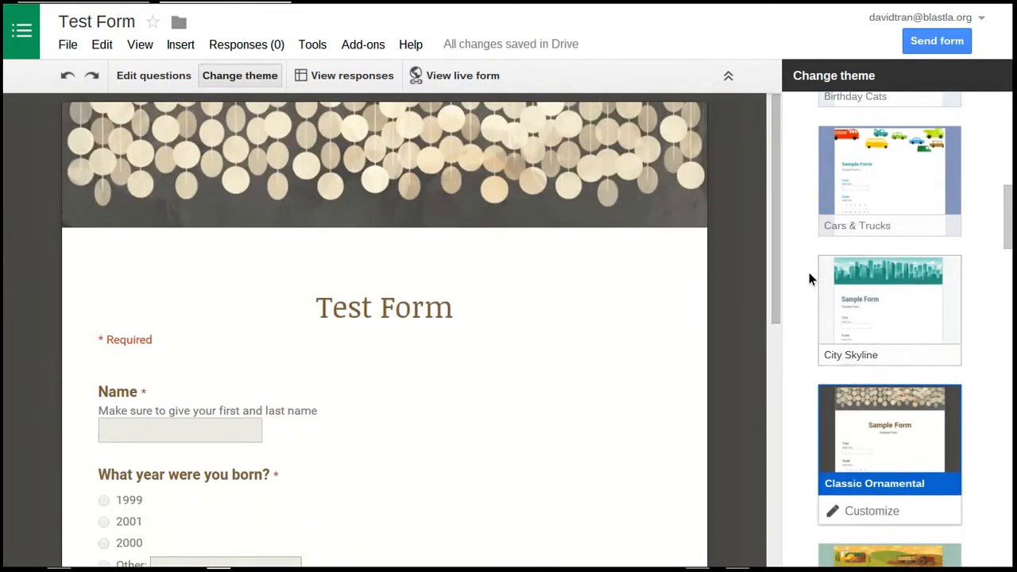
click(167, 76)
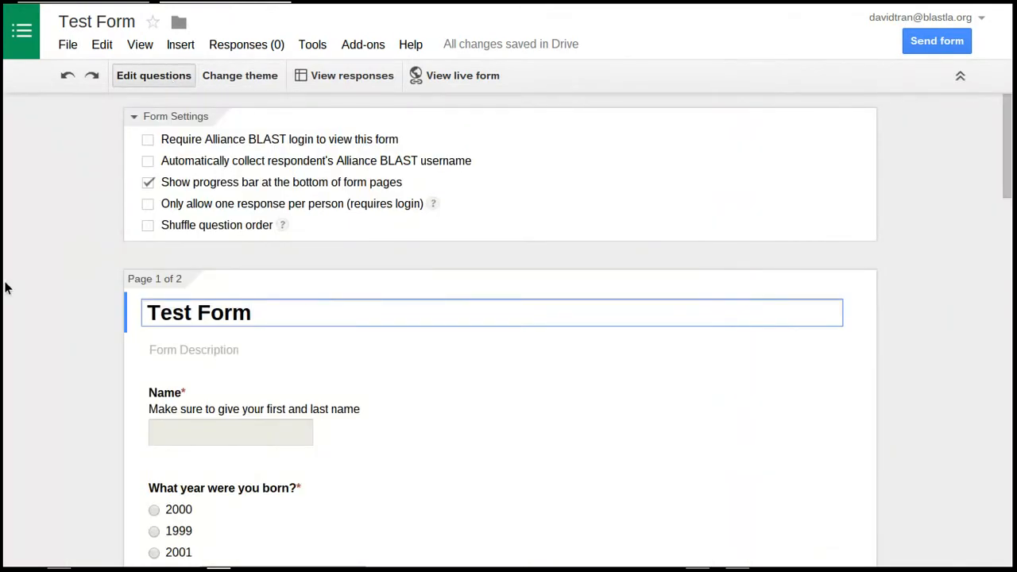
Move the question "What year were you born?" below question1 on page 1
scroll(81, 270, down, 2)
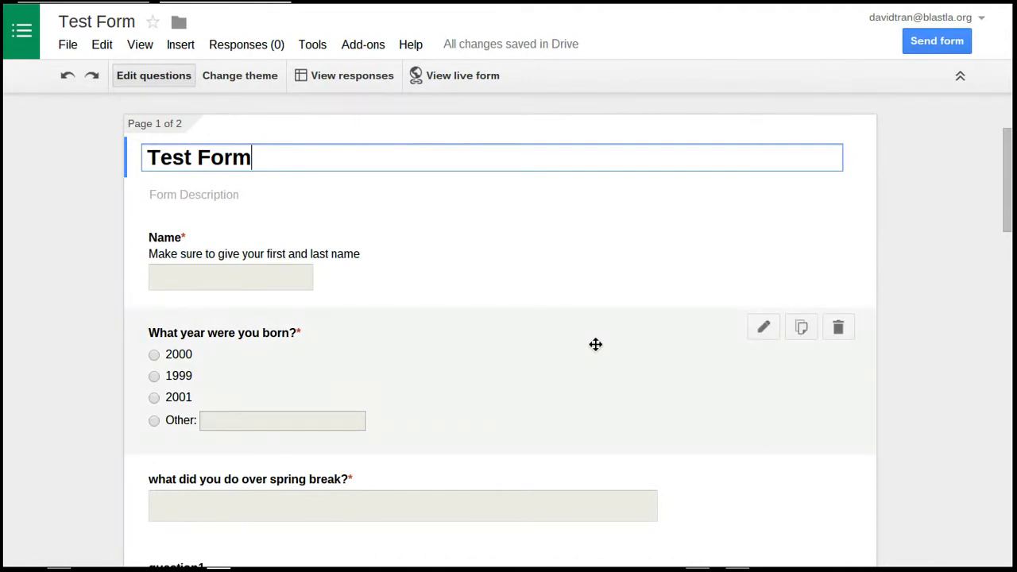
scroll(668, 346, down, 2)
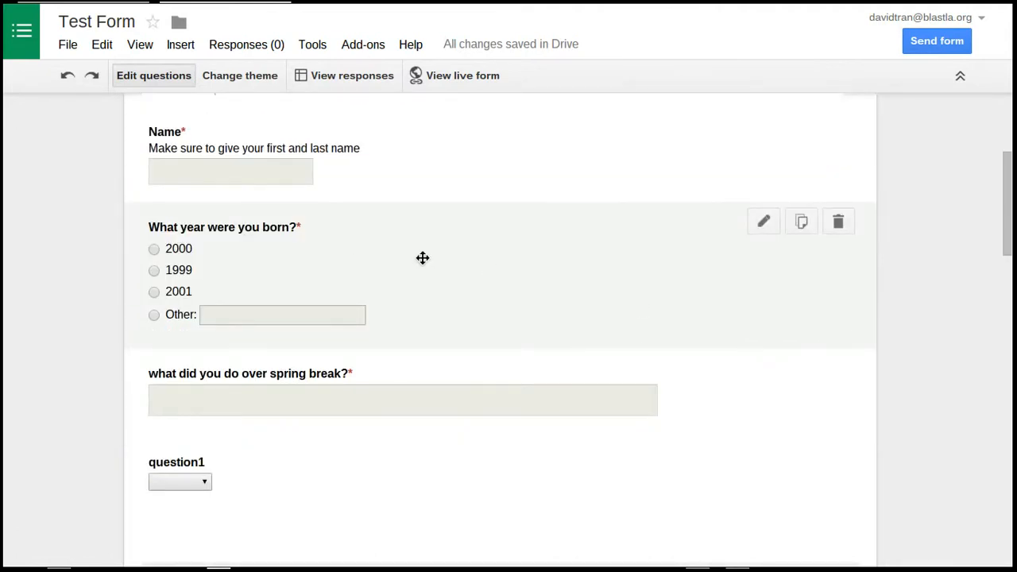
drag(588, 254, 642, 372)
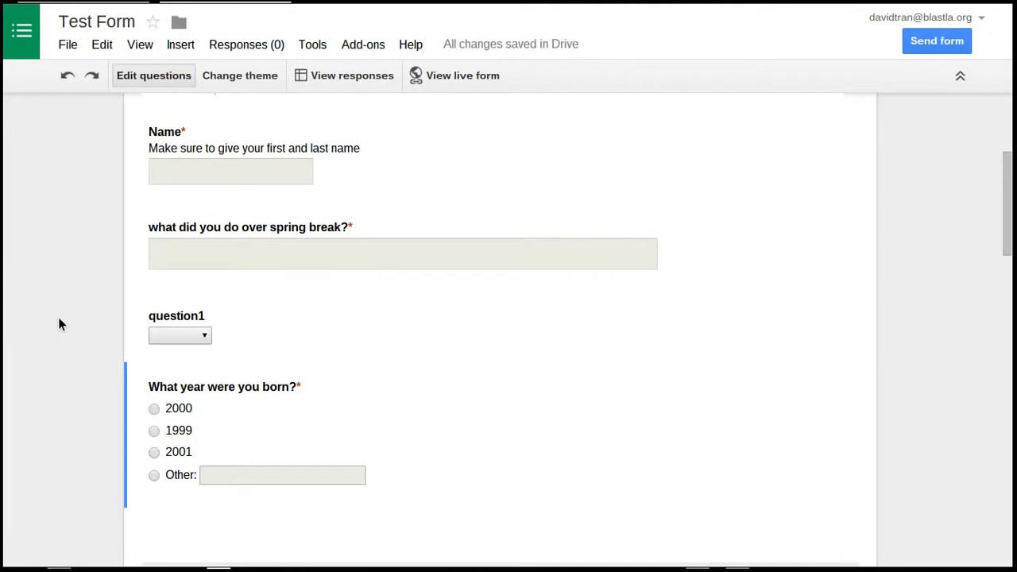
In the birth year question, place the 1999 option above 2000 and enable going to a page based on the answer
scroll(58, 325, up, 3)
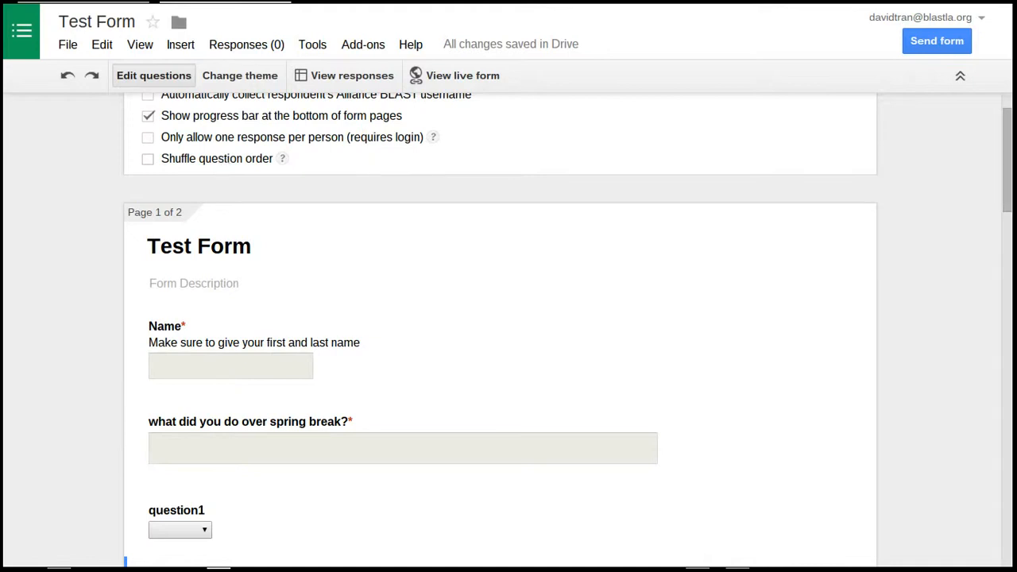
scroll(952, 271, down, 2)
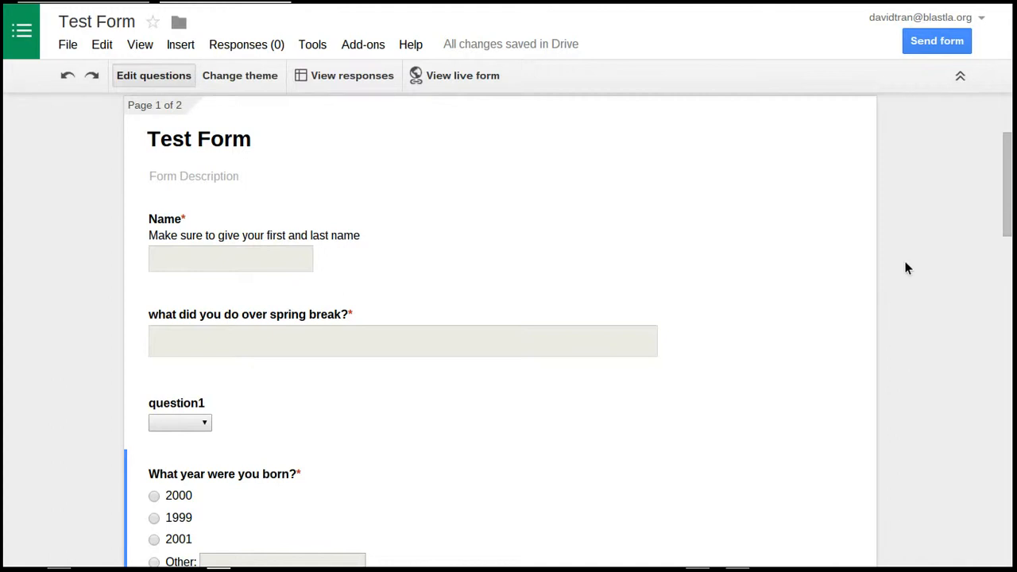
scroll(906, 266, down, 3)
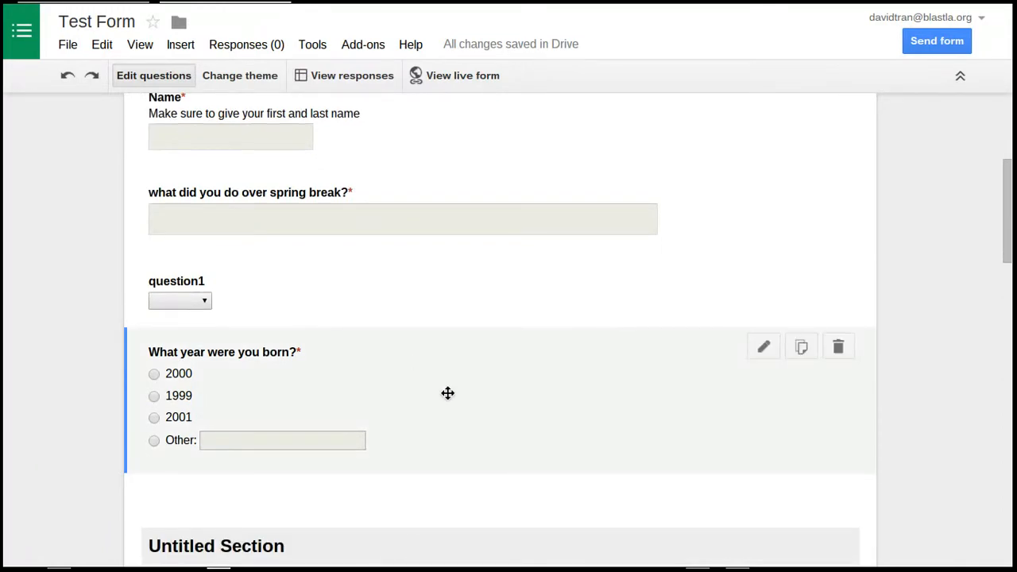
click(448, 393)
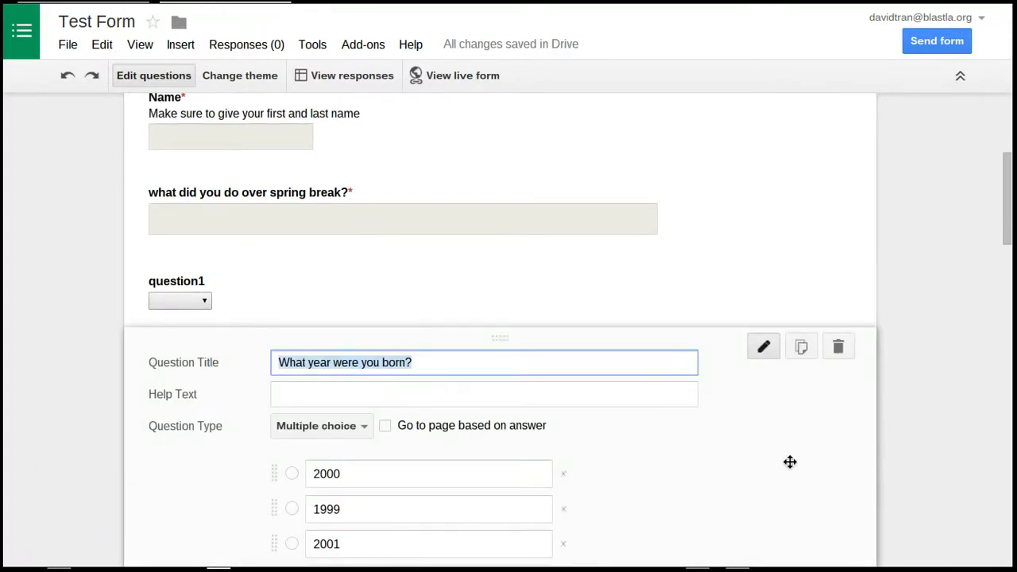
scroll(775, 390, down, 2)
scroll(775, 391, down, 2)
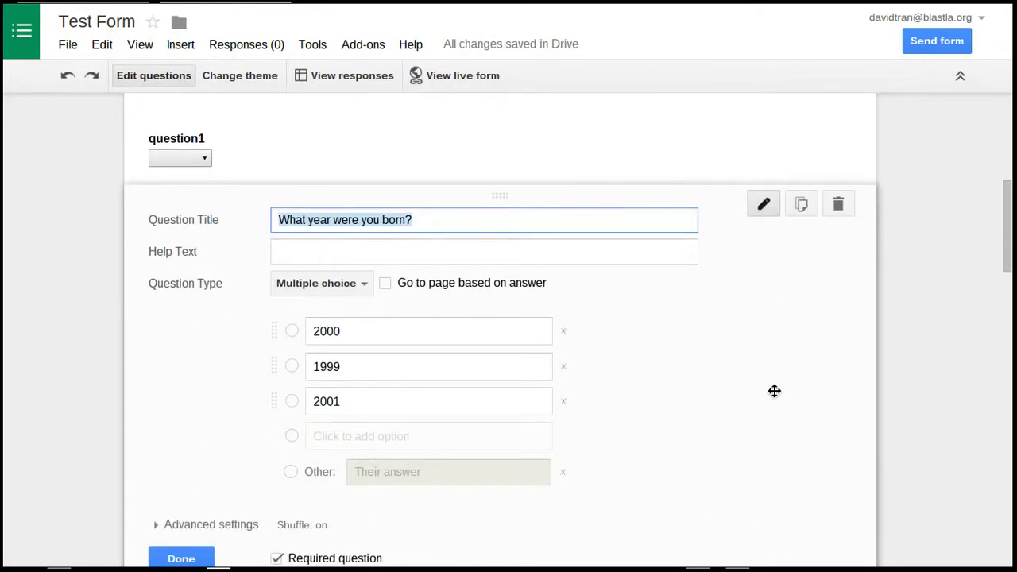
drag(275, 362, 277, 322)
click(388, 284)
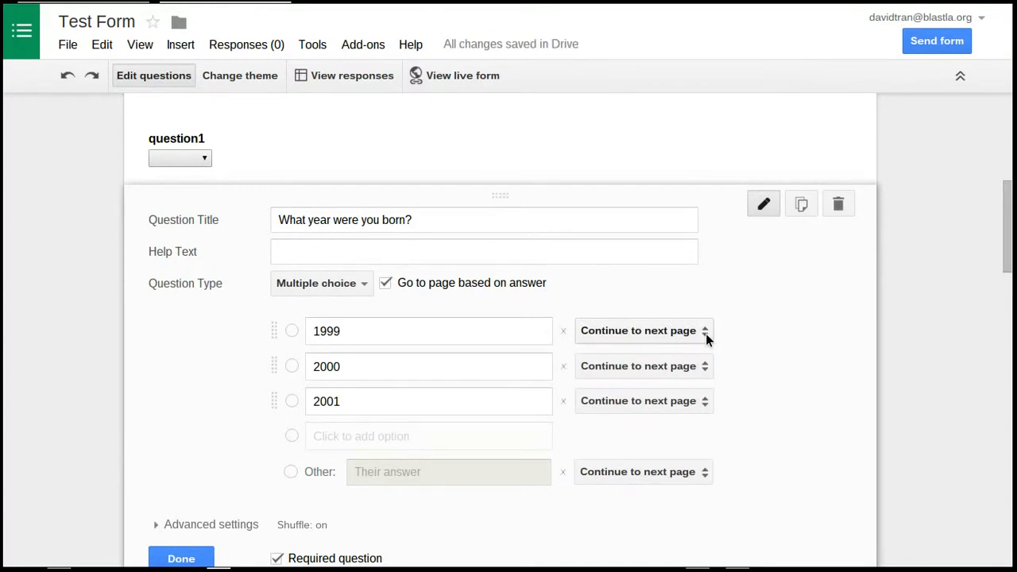
Look at the page destinations offered for the 1999 answer, leave them unselected and close the question
click(661, 336)
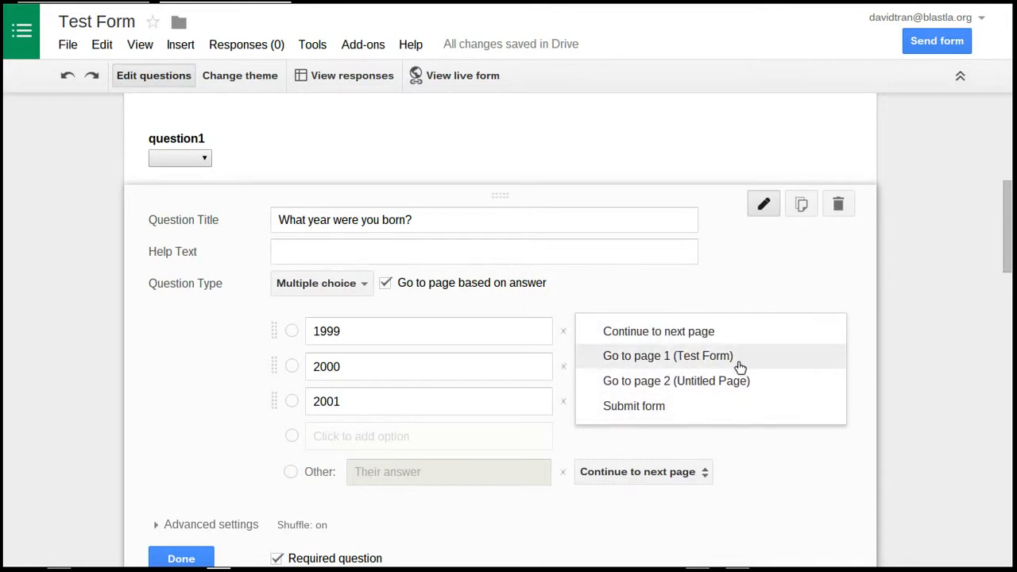
click(835, 492)
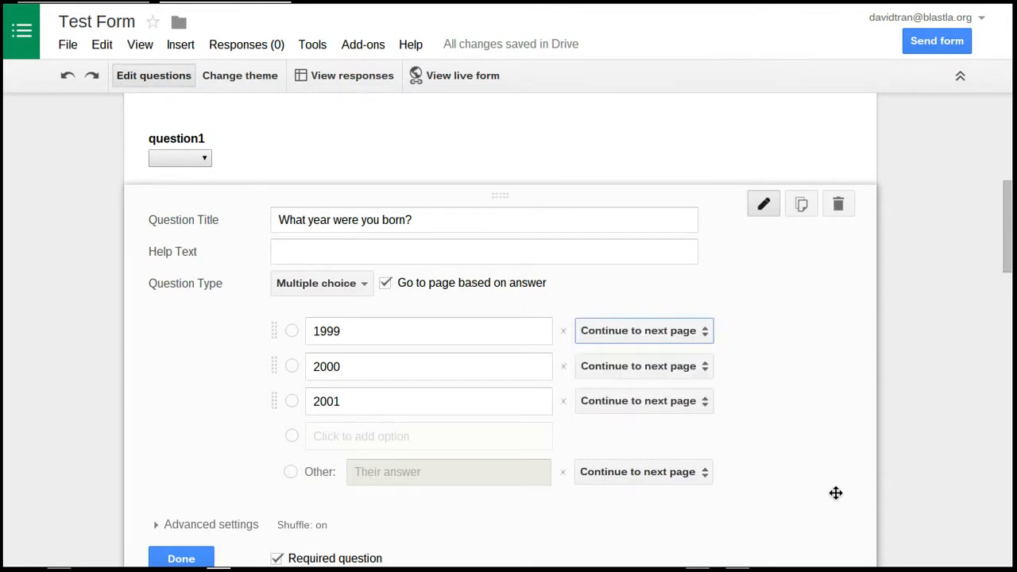
scroll(242, 368, down, 3)
click(554, 406)
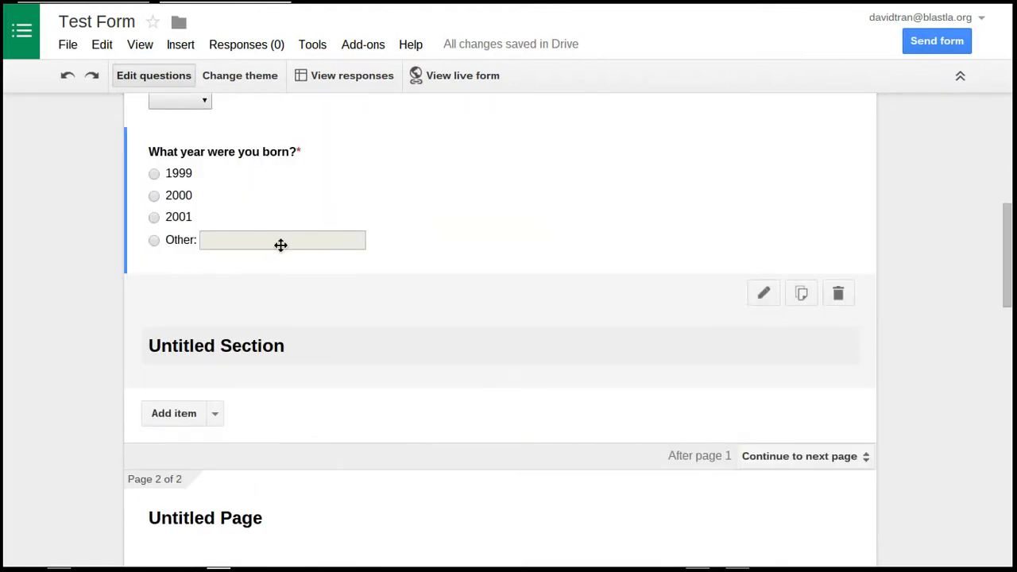
Title the form's second page "Push ups"
scroll(180, 500, down, 2)
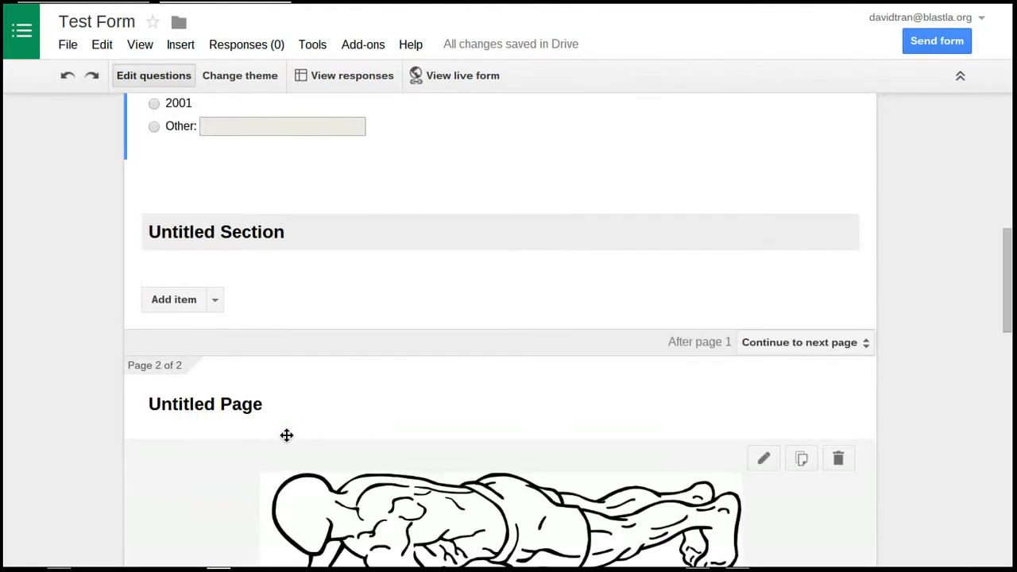
click(265, 406)
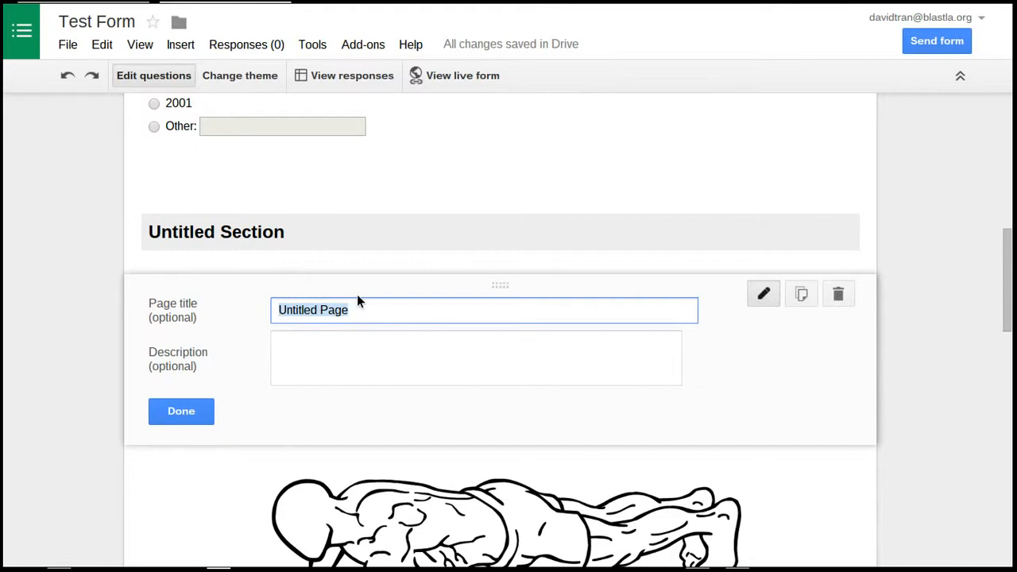
text(PUsh)
key(BackSpace)
key(BackSpace)
key(BackSpace)
text(ush ups)
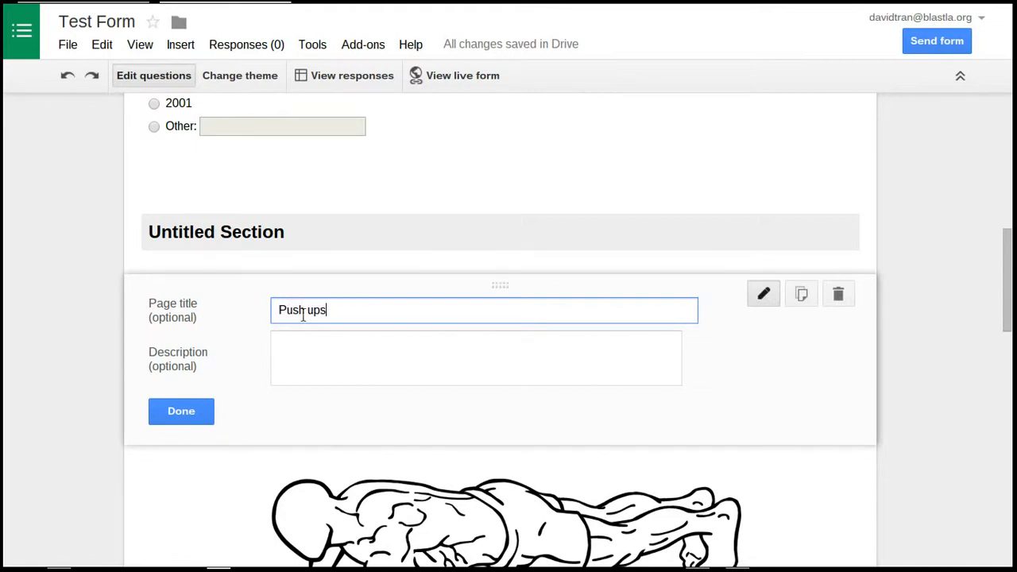
click(191, 416)
Insert a page break after the push-up video and title the new page "Curl Ups"
scroll(262, 350, down, 15)
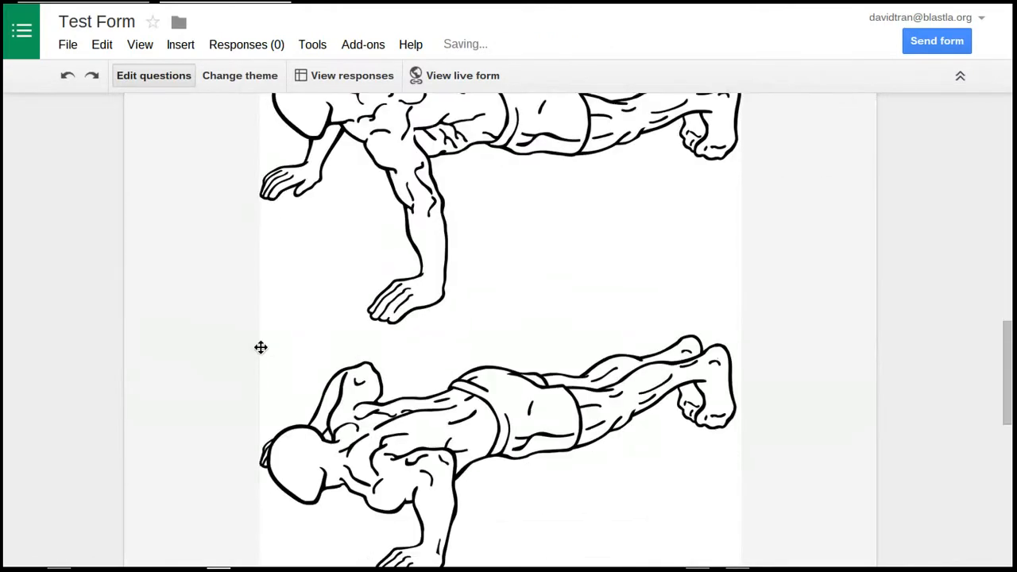
click(219, 307)
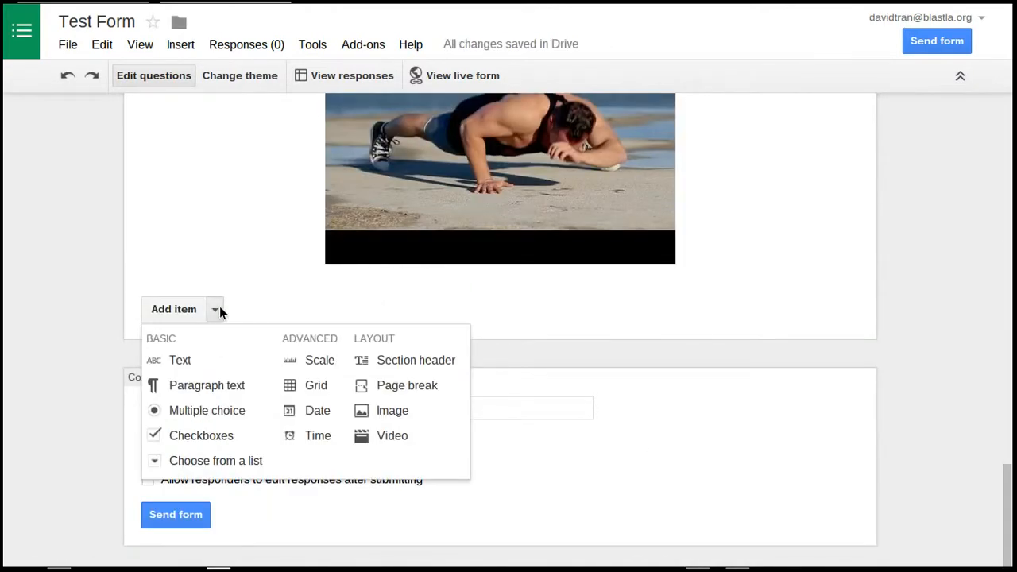
click(392, 388)
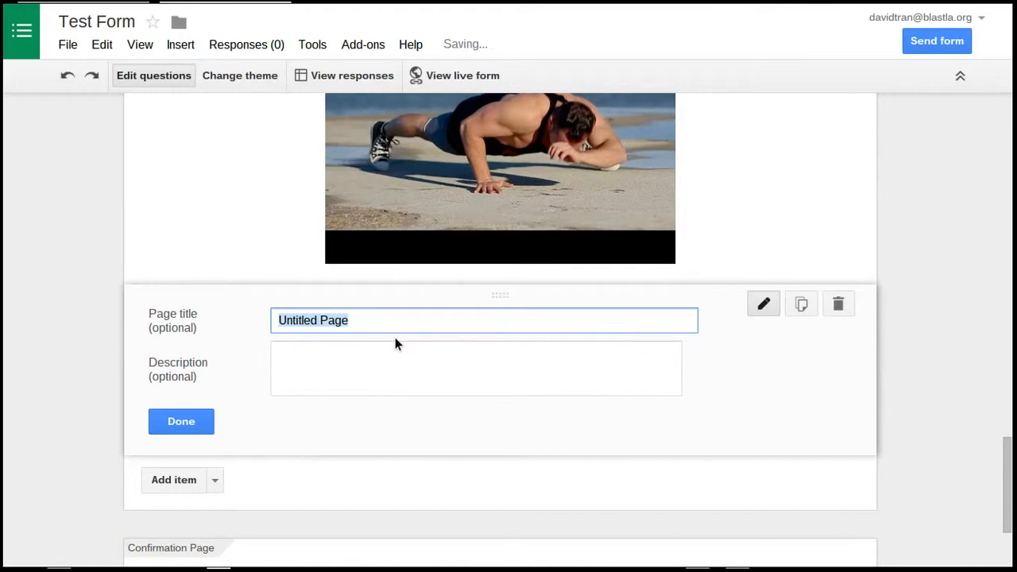
text(C)
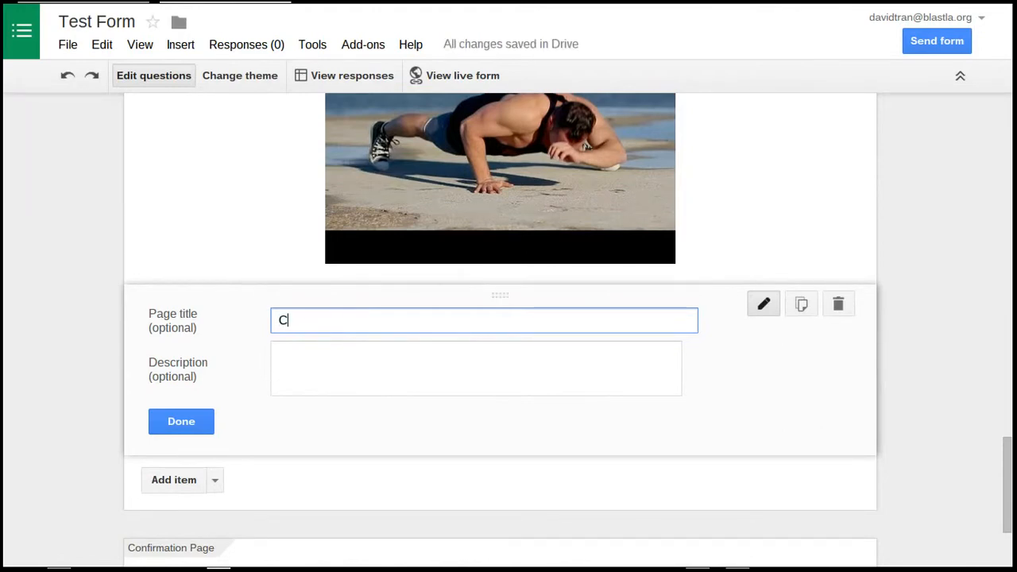
text(url Ups)
click(181, 422)
Insert another page break after the Curl Ups page and title the new page "Pacer"
click(215, 472)
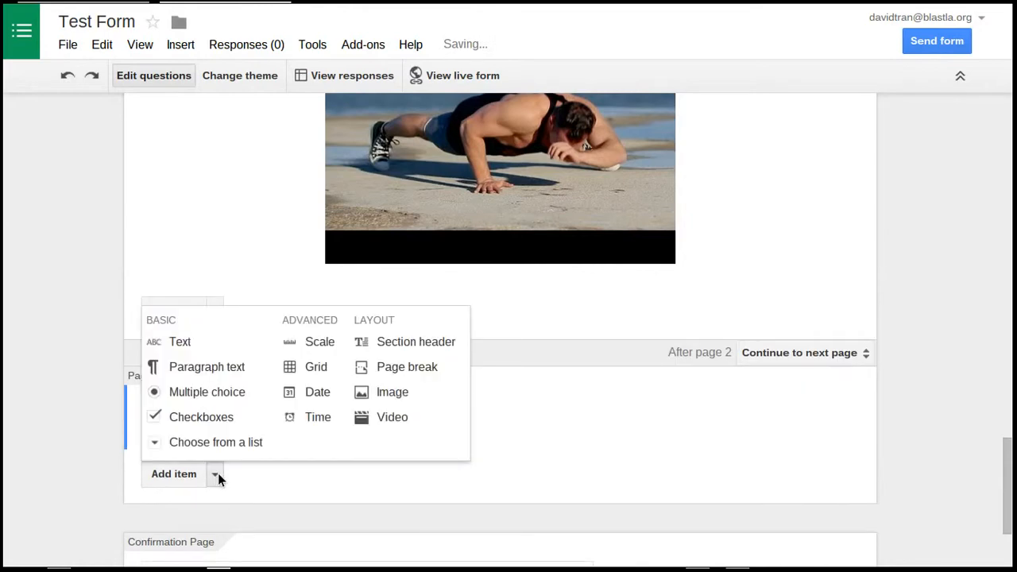
click(407, 366)
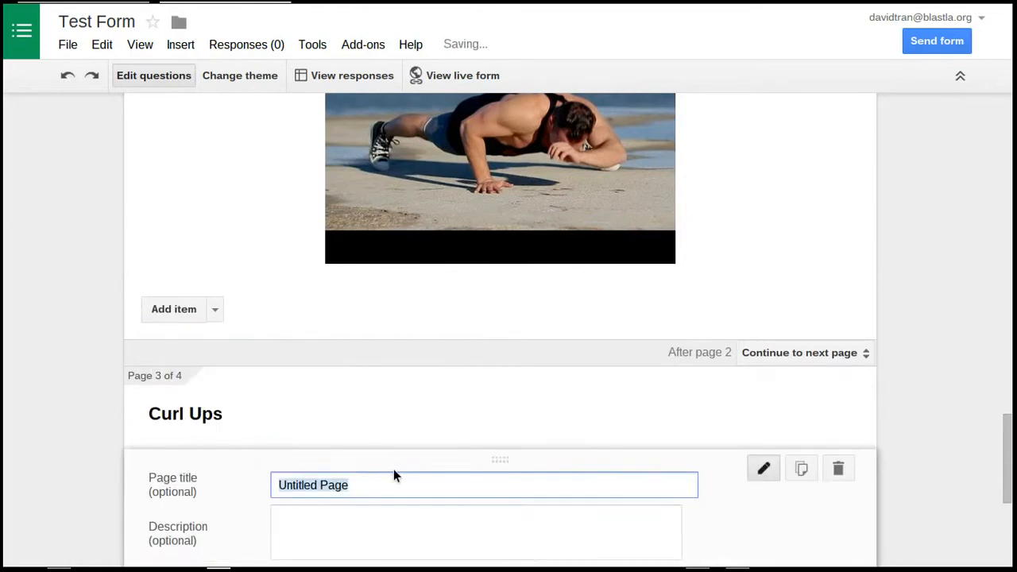
text(Pa)
key(BackSpace)
text(acer)
scroll(541, 535, down, 2)
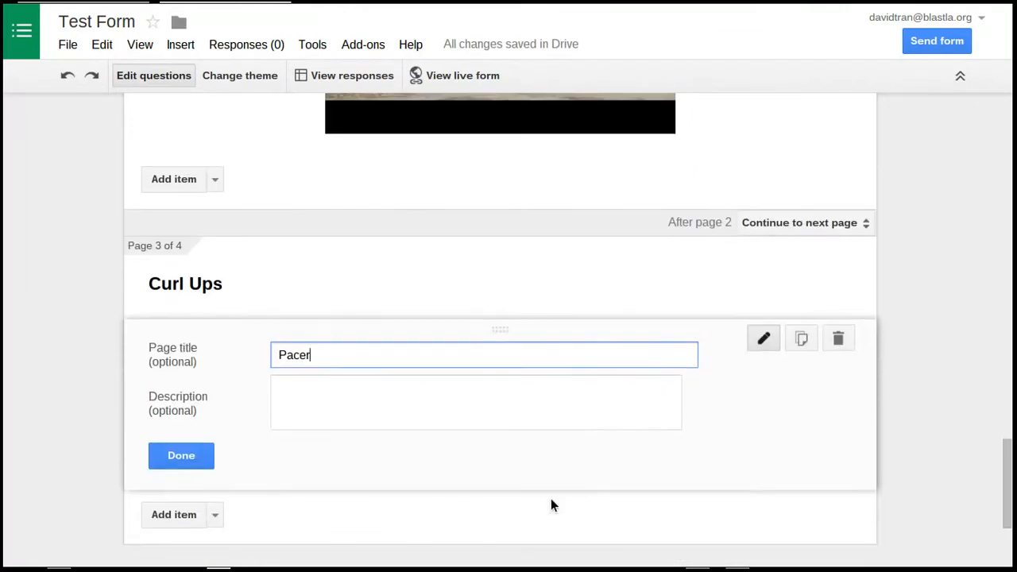
click(202, 462)
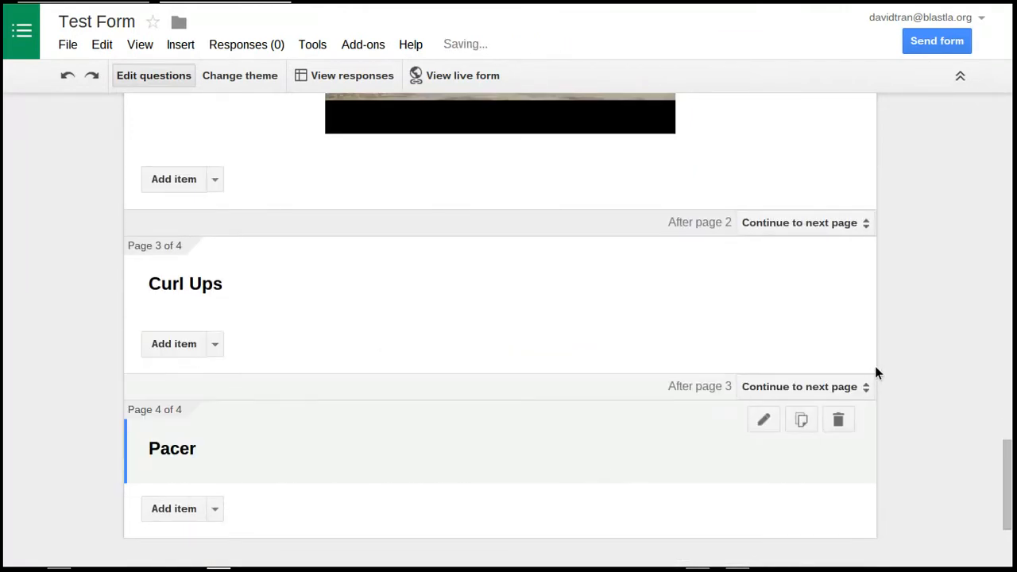
Retitle the birth year question "What do you need to work on?"
scroll(925, 364, up, 18)
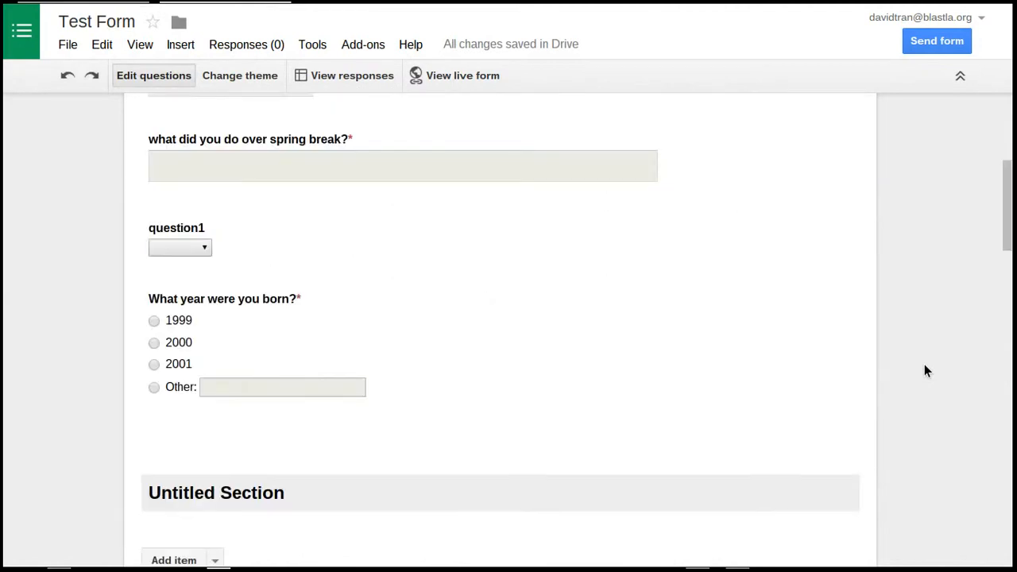
scroll(924, 372, up, 3)
scroll(636, 457, down, 3)
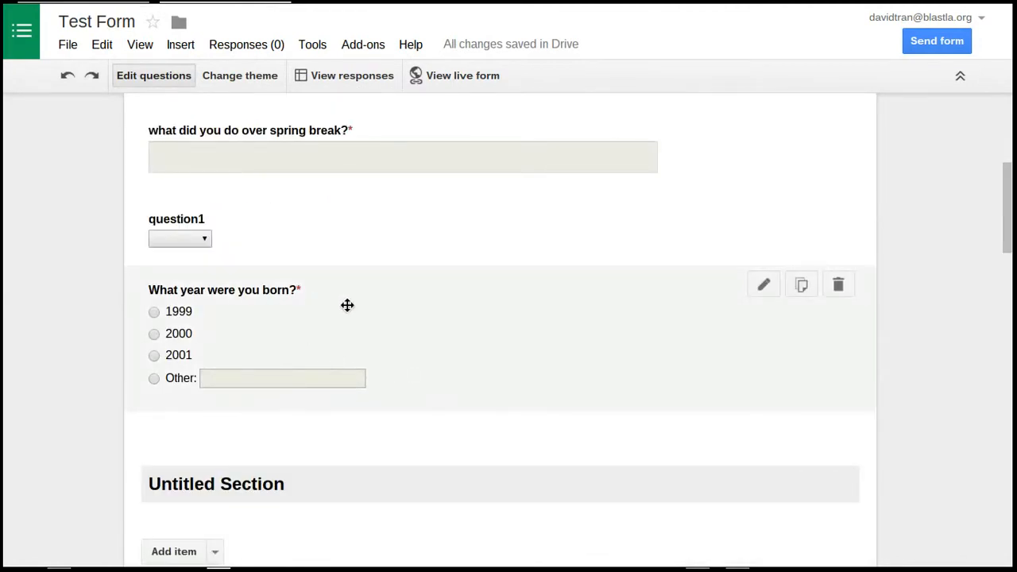
click(529, 342)
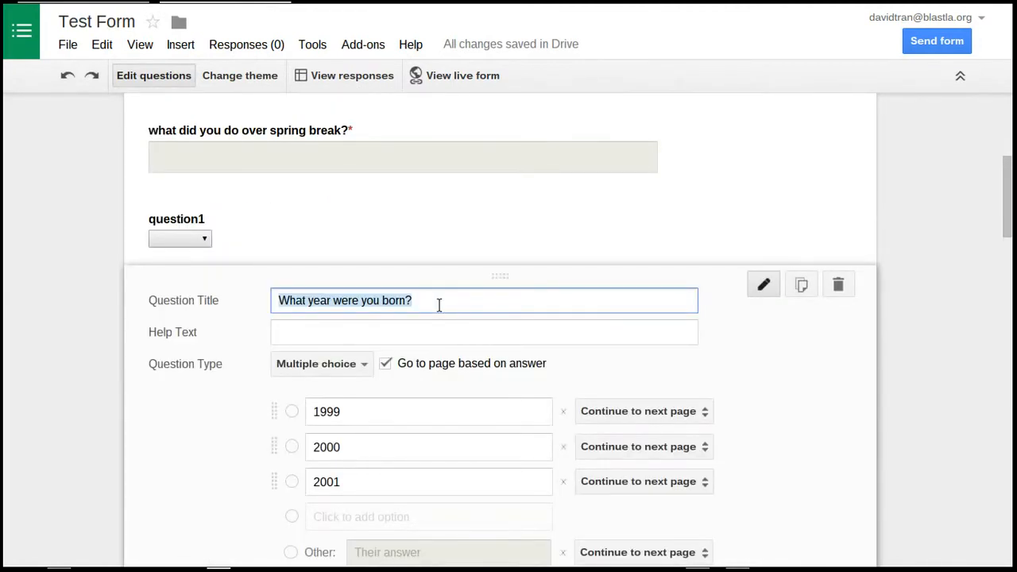
text(What wou)
key(BackSpace)
key(BackSpace)
key(BackSpace)
text(do you need)
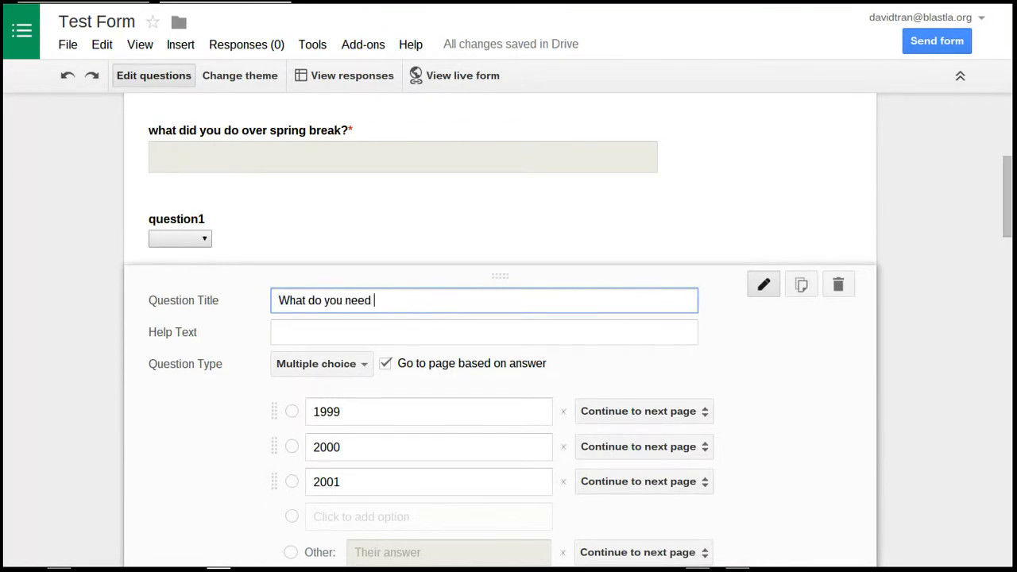
text( to work ok)
text(?)
Replace the question's three year options with "Push ups", "Curl Ups" and "Pacer"
scroll(847, 420, down, 2)
click(458, 318)
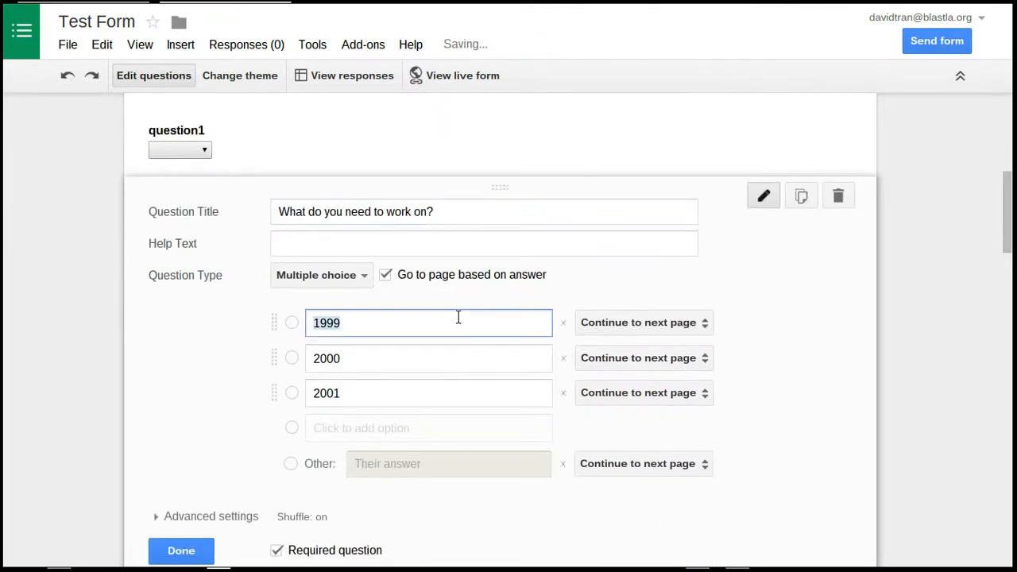
text(Push)
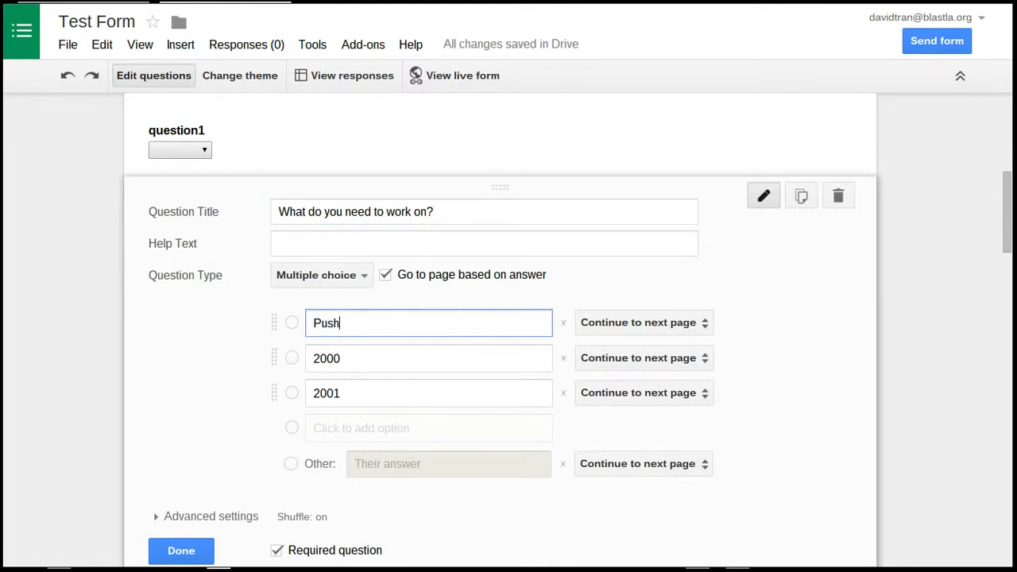
text( ups)
key(Tab)
key(Tab)
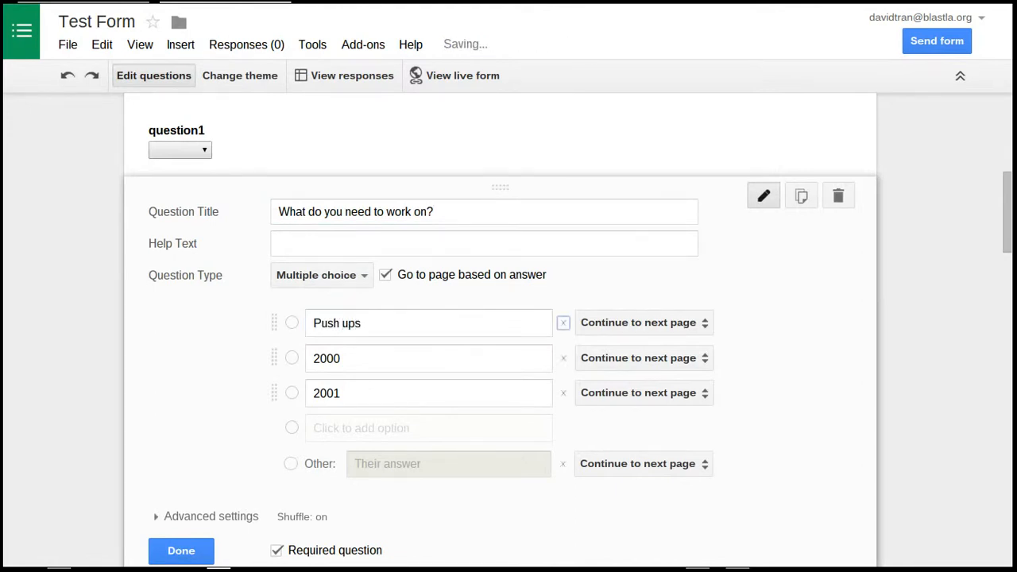
key(Tab)
text(Curl Ups)
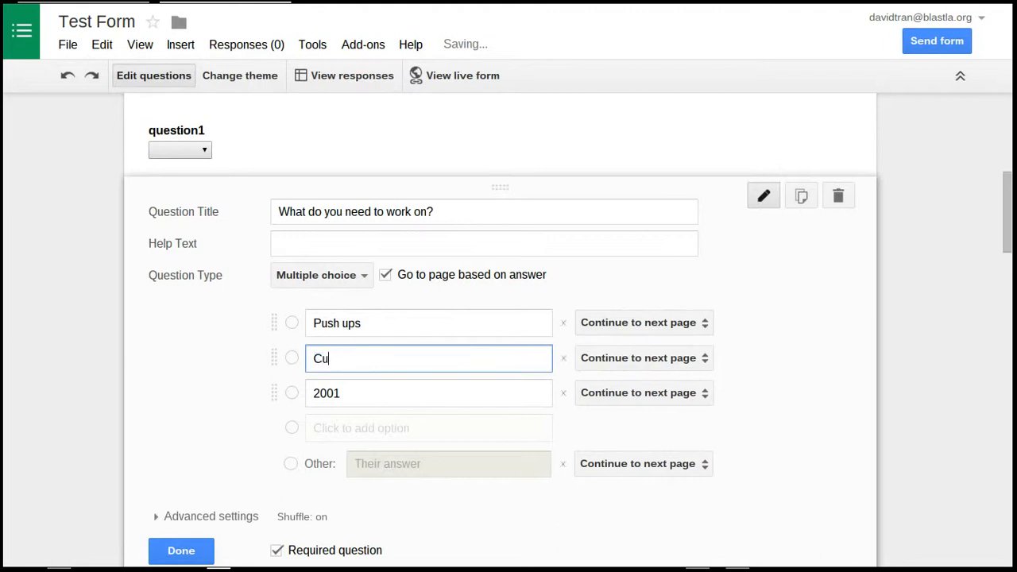
key(Tab)
key(Tab)
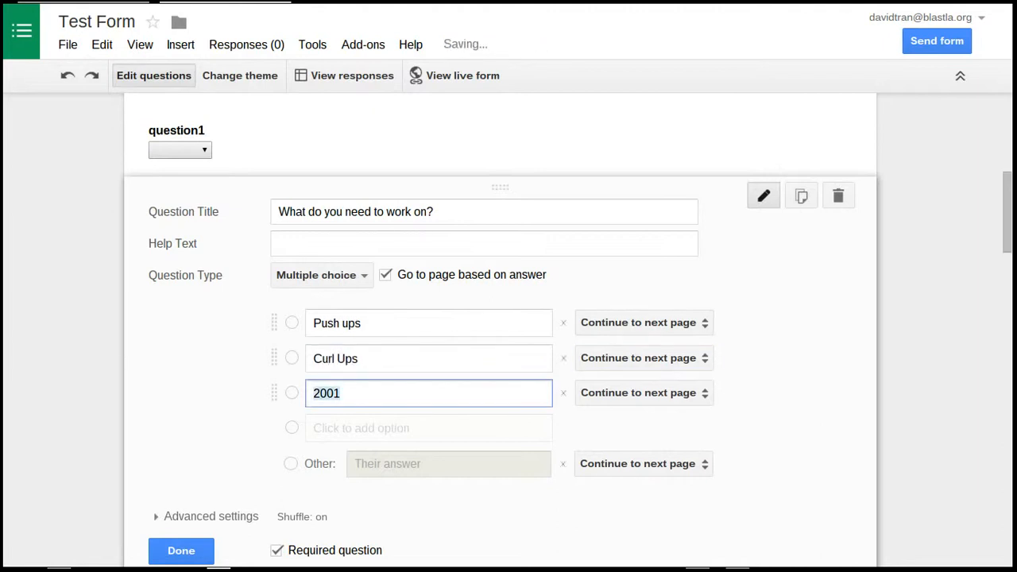
text(Pacer)
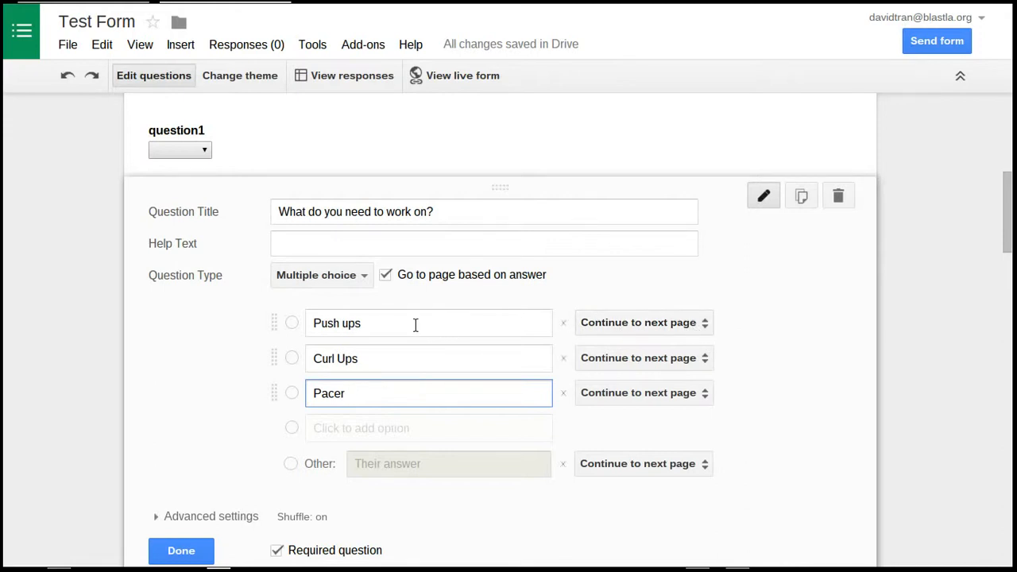
Route the Push ups answer to page 2, Curl Ups to page 3 and Pacer to page 4, and finish editing the question
click(669, 322)
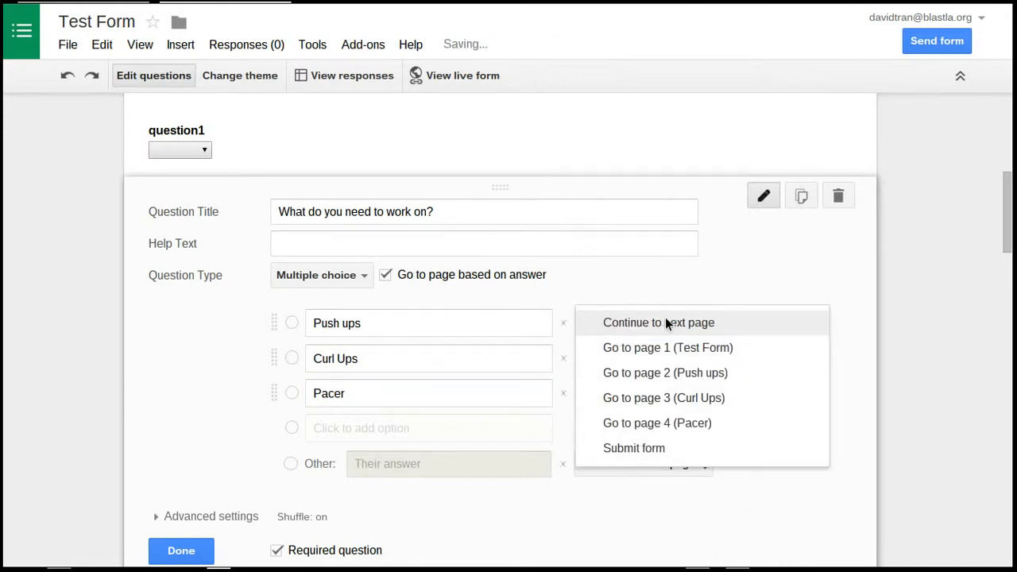
click(747, 375)
click(706, 365)
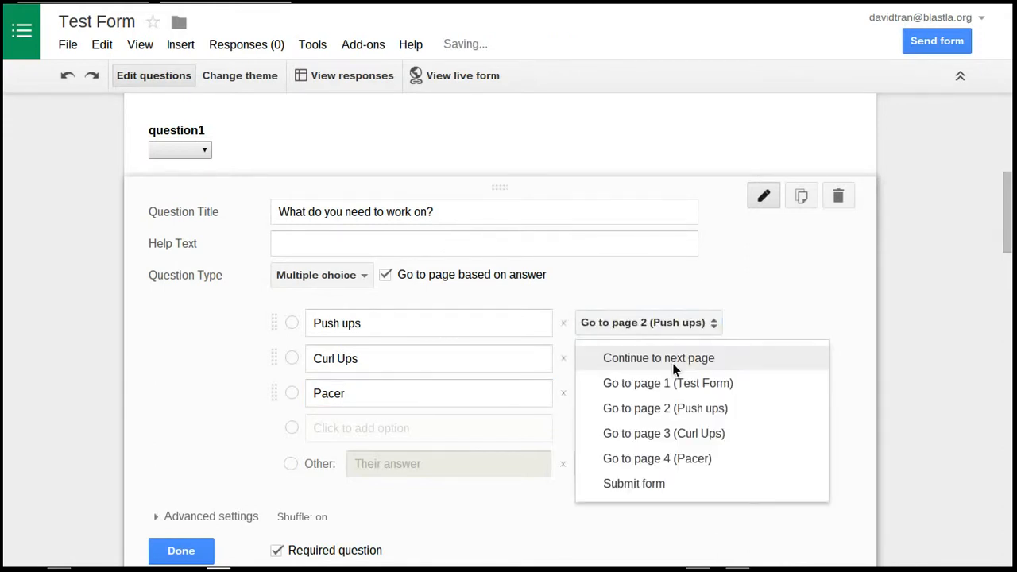
click(700, 433)
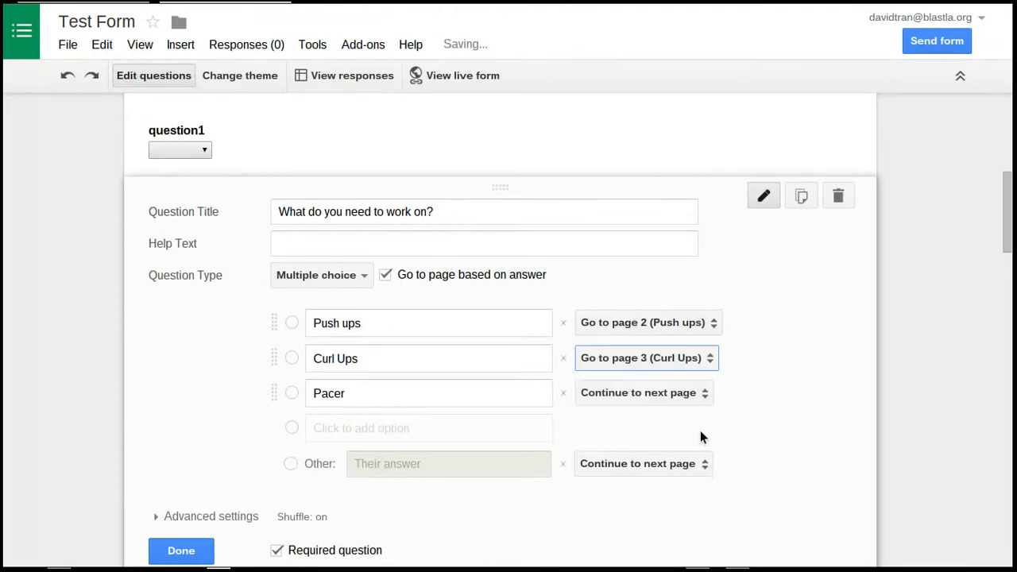
click(644, 394)
click(679, 496)
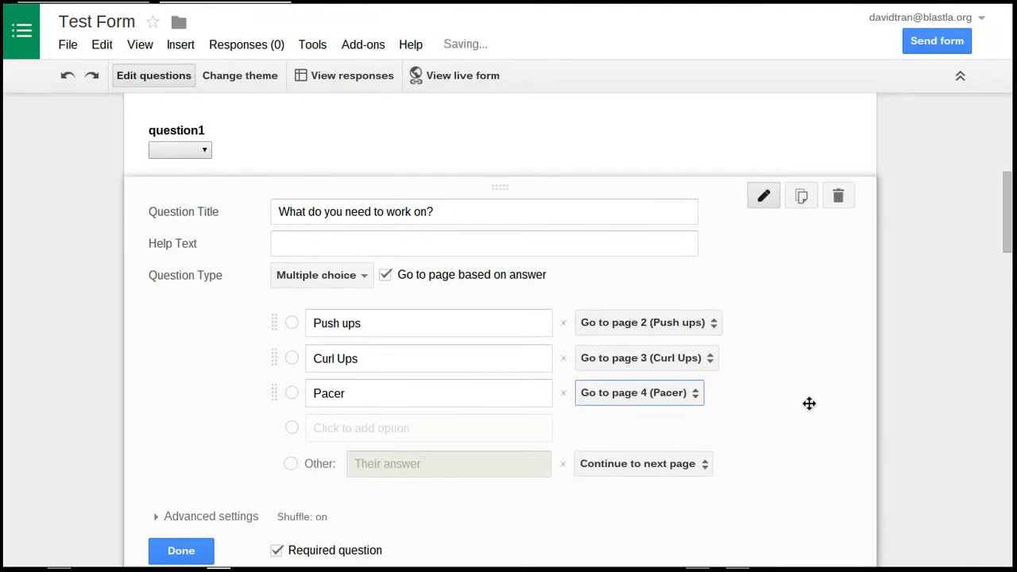
scroll(245, 449, down, 3)
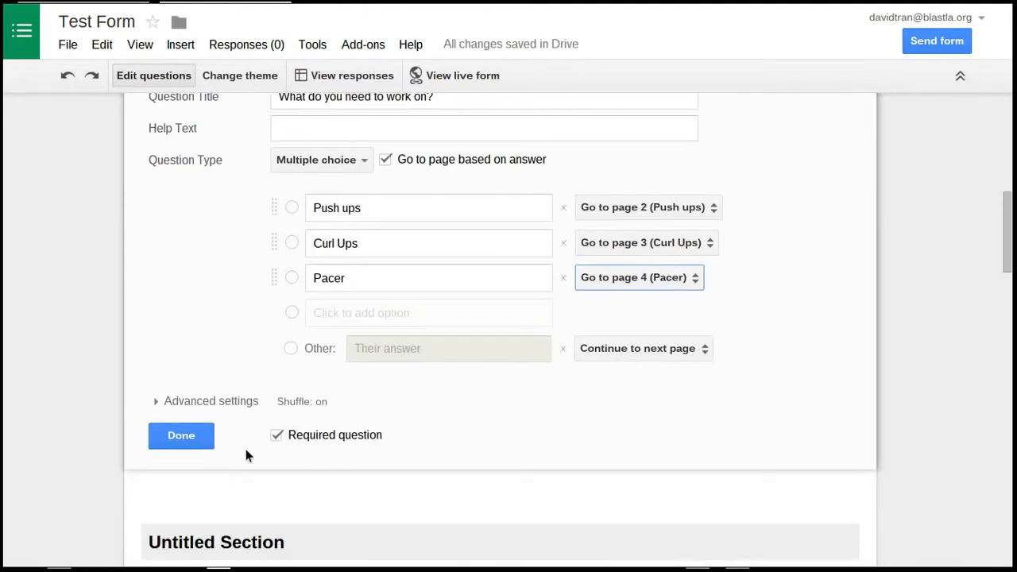
click(197, 440)
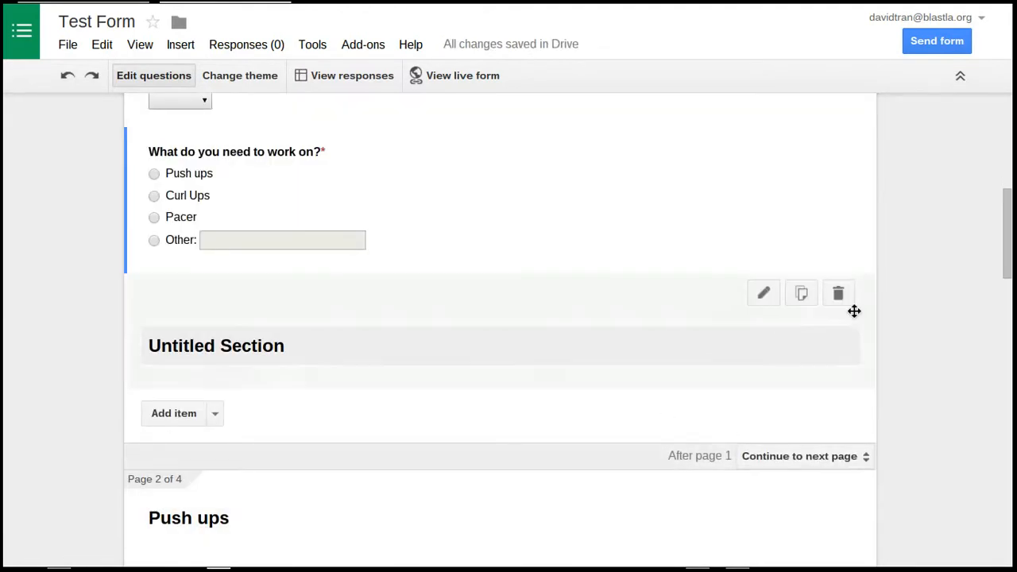
Delete the Untitled Section header, question1 and the spring break question from page 1
click(838, 294)
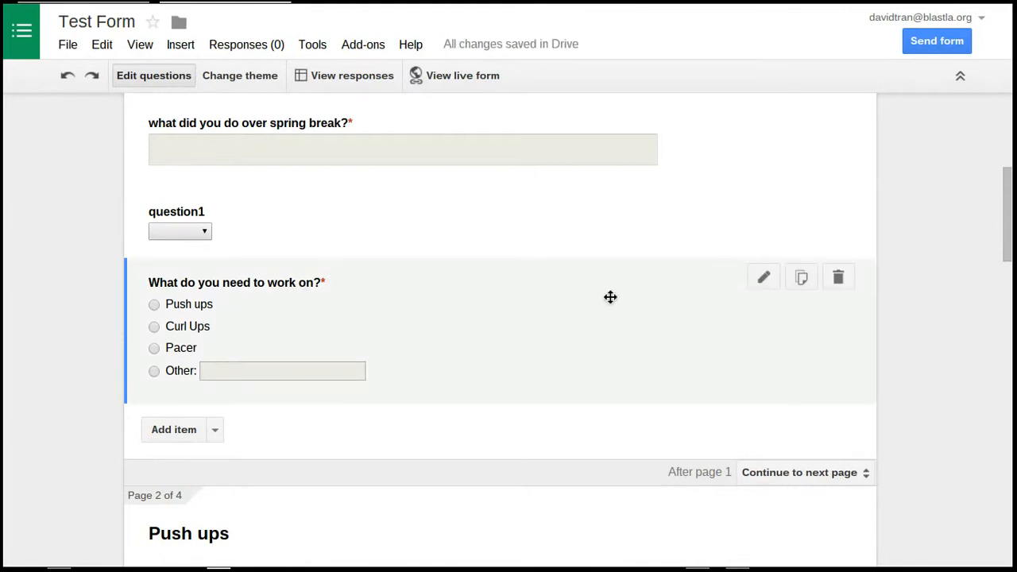
mouse_move(583, 206)
click(838, 206)
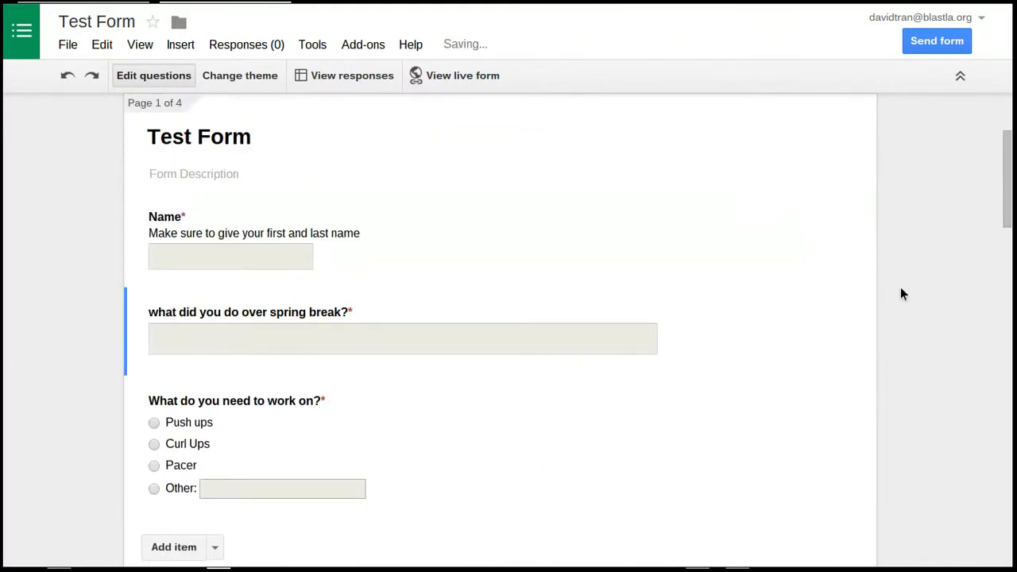
click(838, 307)
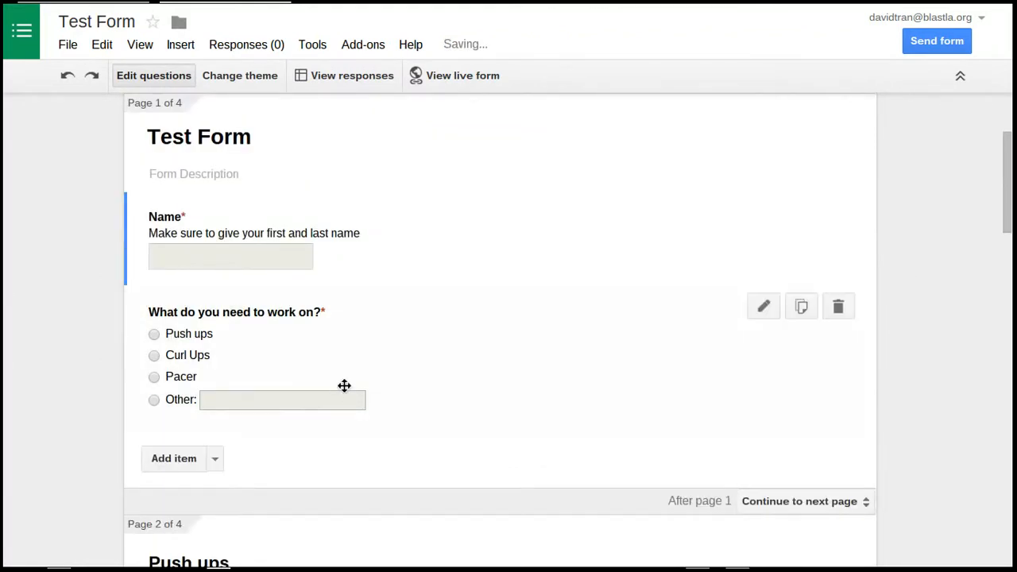
Start adding an image to the Curl Ups page and search the web images for "curl ups"
scroll(343, 387, down, 5)
scroll(203, 316, down, 10)
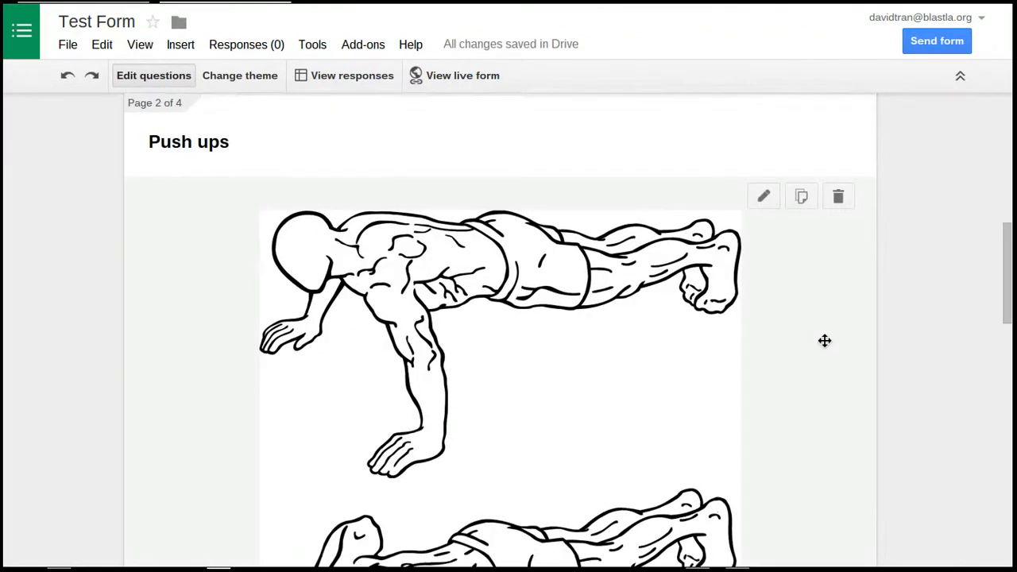
scroll(365, 286, up, 2)
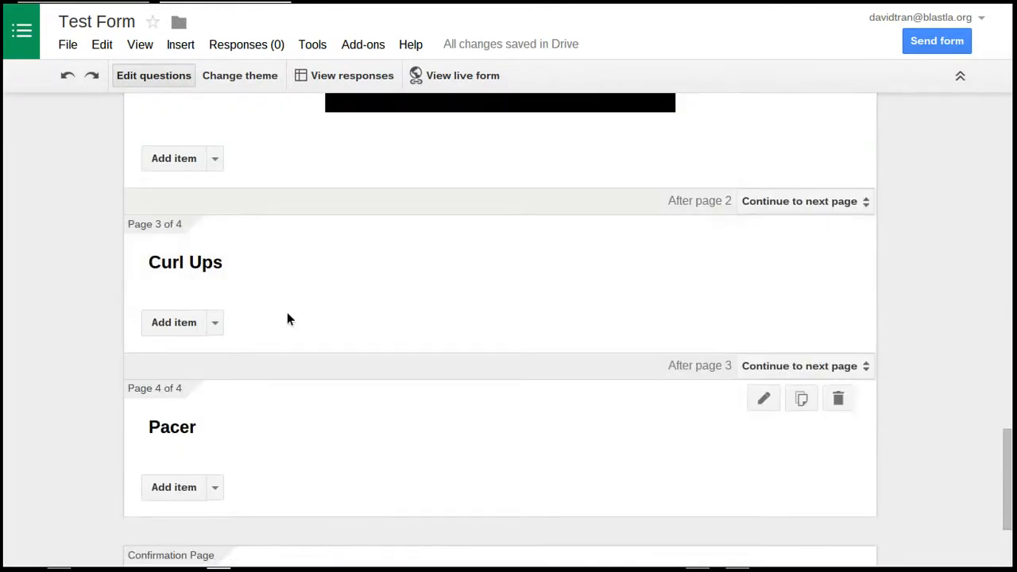
click(215, 322)
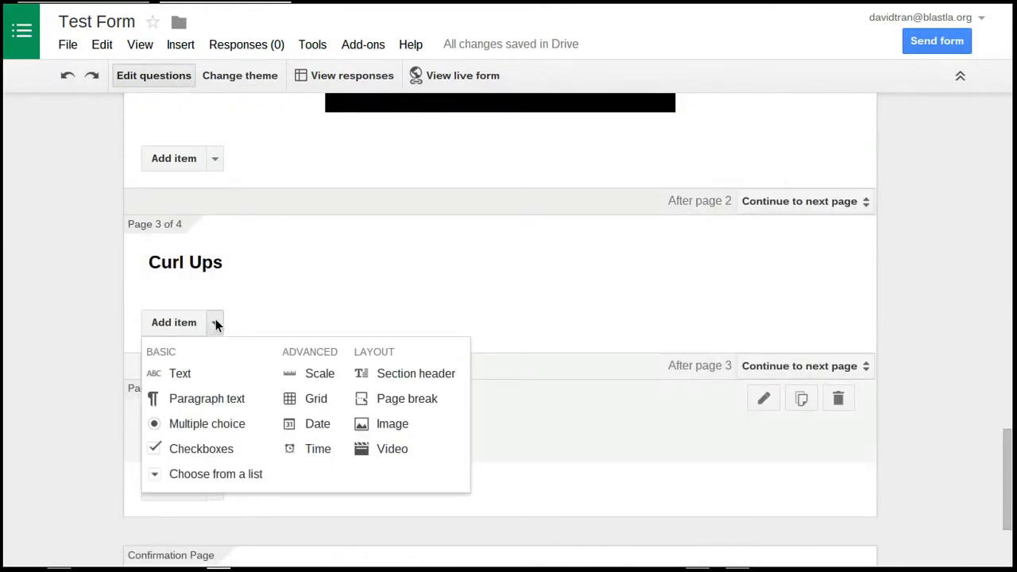
click(378, 425)
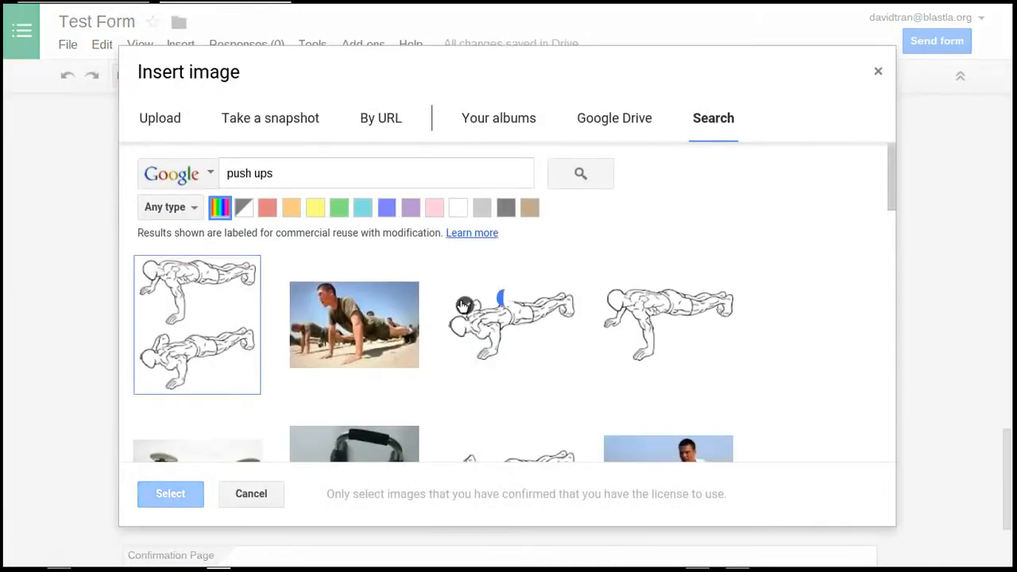
click(295, 175)
double_click(239, 173)
text(curl)
key(Return)
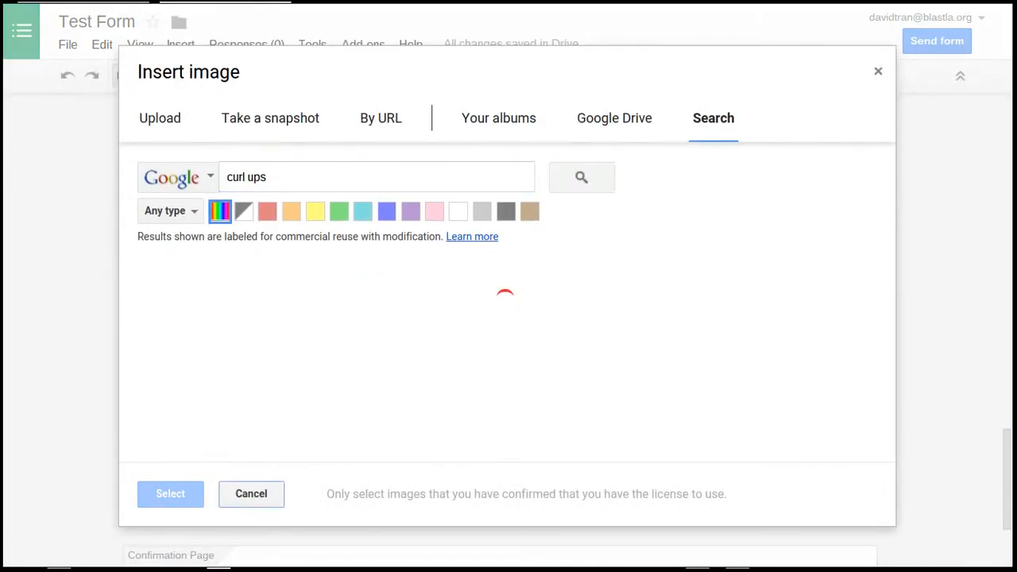
Browse the image results and insert the line drawing of a sit-up on an inclined bench
scroll(603, 400, down, 5)
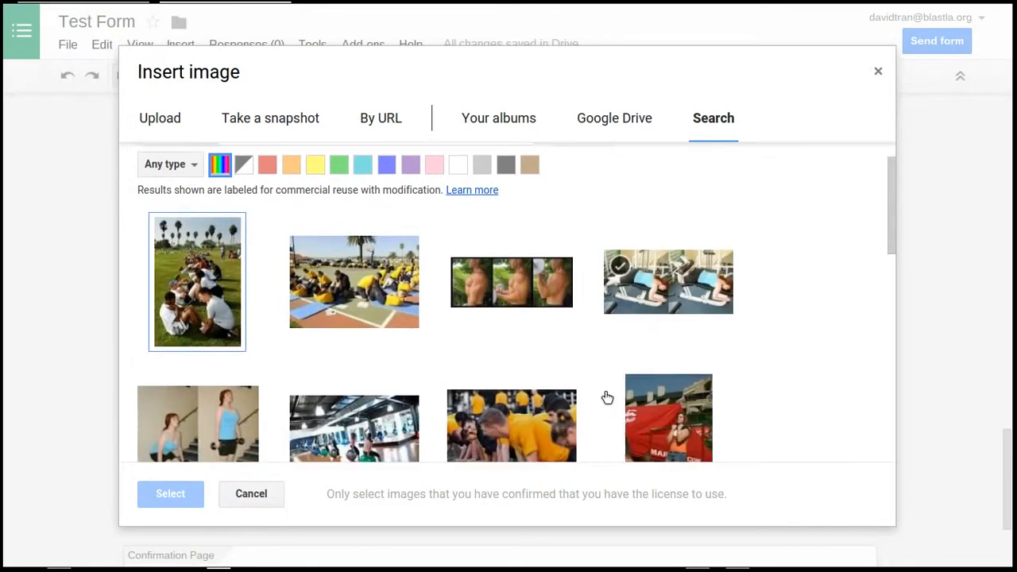
scroll(513, 358, up, 5)
scroll(515, 360, down, 8)
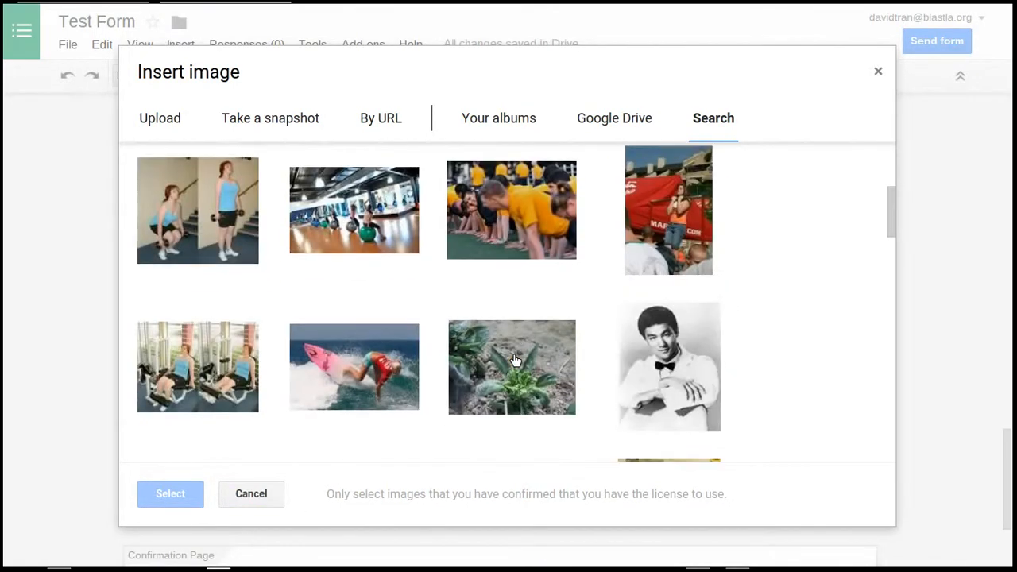
scroll(515, 361, down, 5)
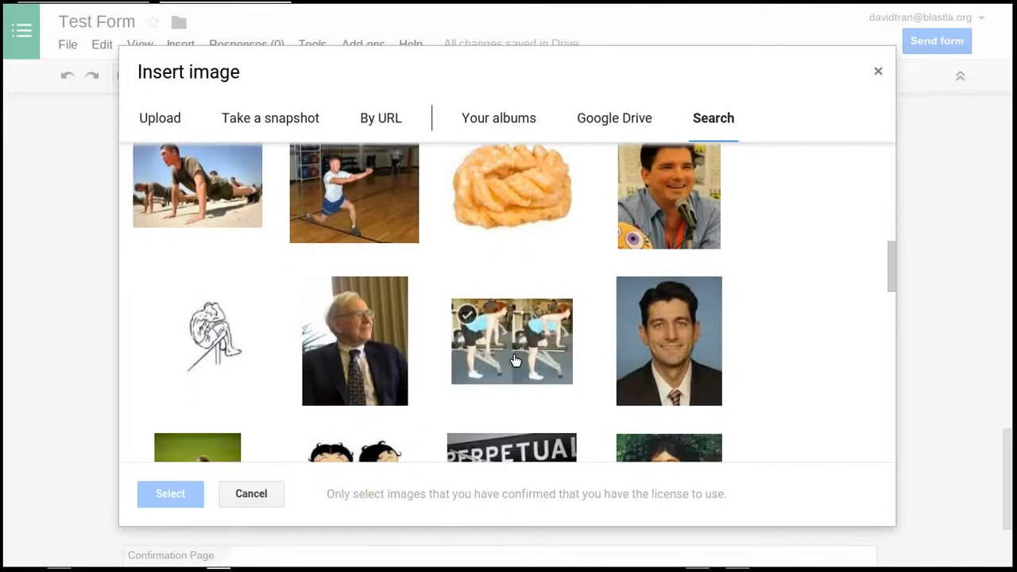
scroll(515, 361, down, 5)
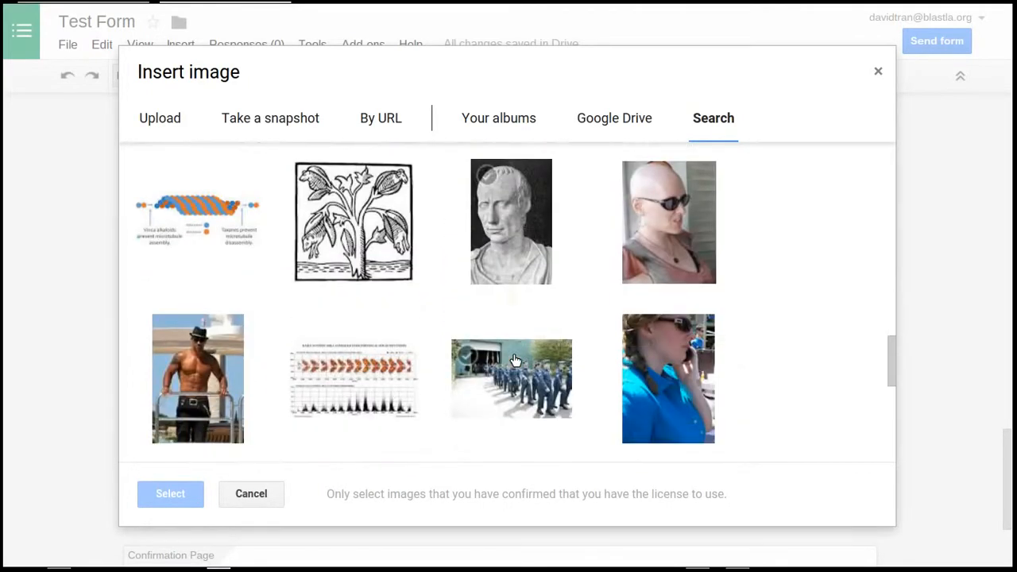
scroll(514, 360, up, 15)
scroll(515, 361, down, 3)
scroll(515, 361, down, 3)
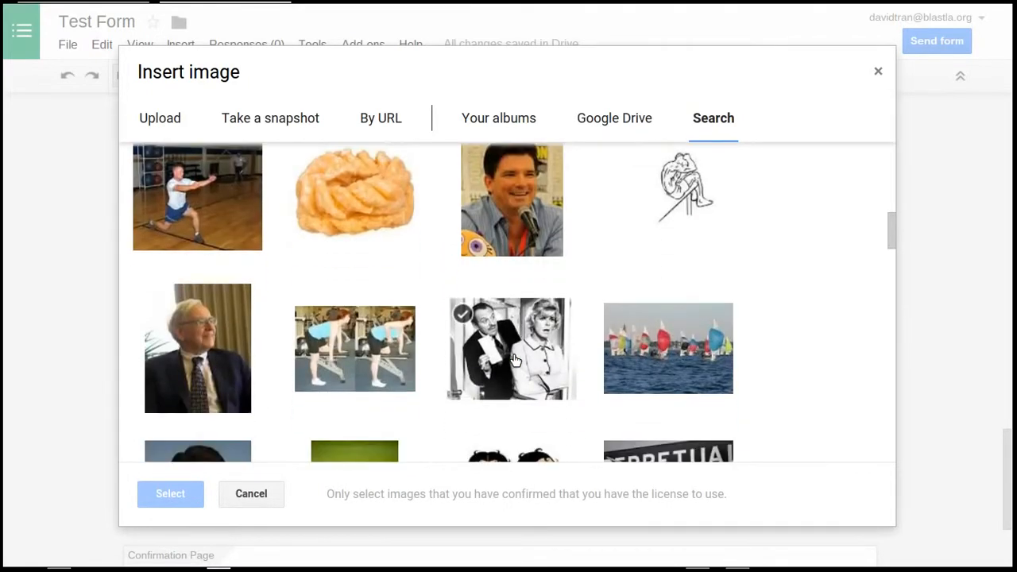
click(669, 244)
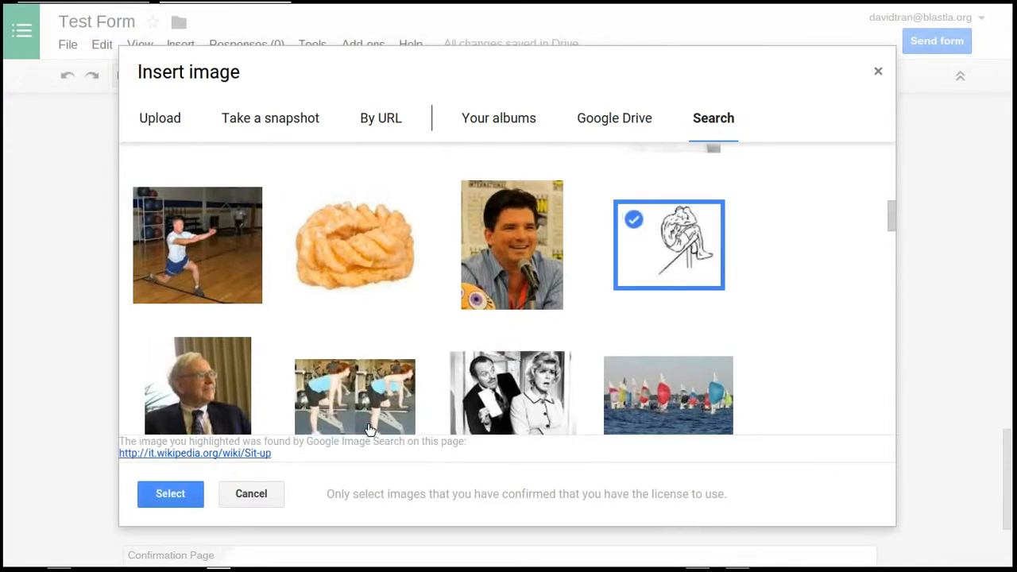
click(175, 494)
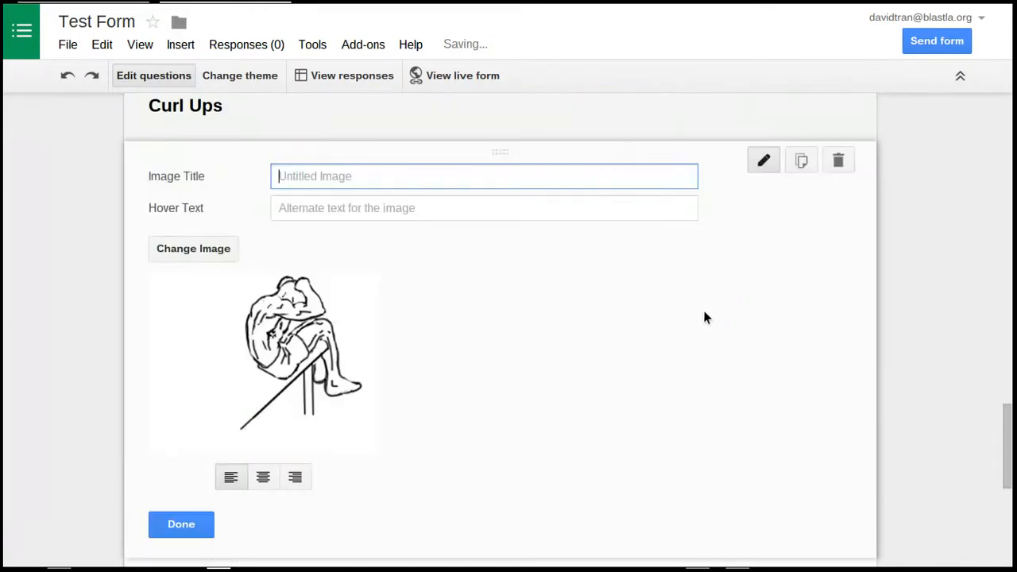
Centre the sit-up drawing on the Curl Ups page and finish editing the image
scroll(704, 316, down, 2)
click(260, 337)
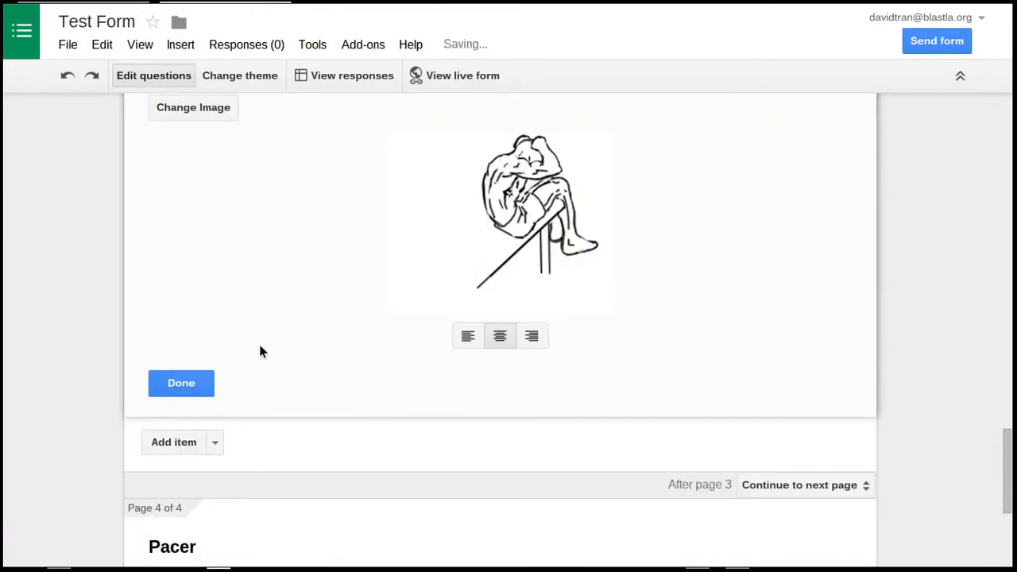
click(592, 248)
click(181, 380)
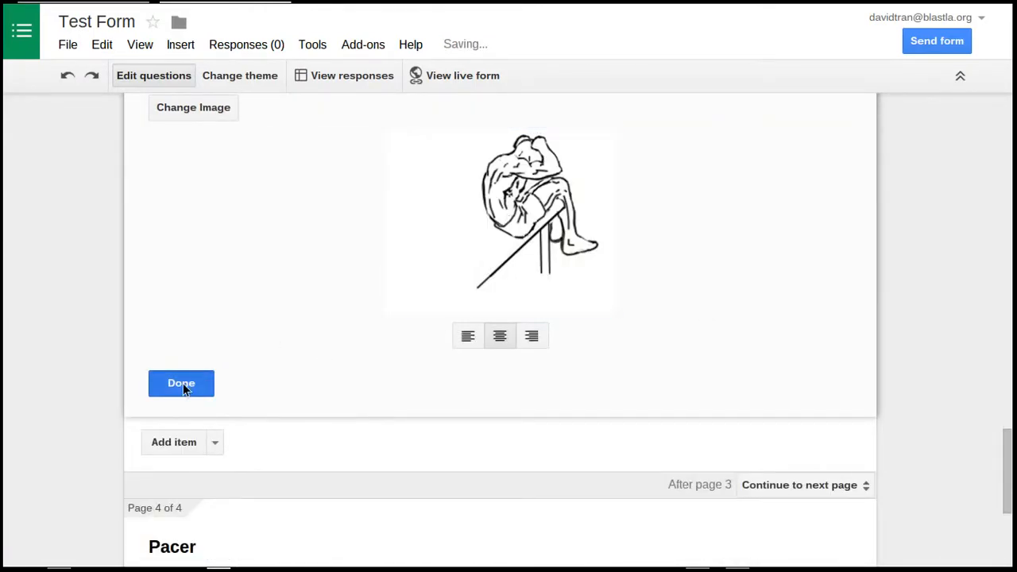
Add a video to the Curl Ups page by searching YouTube for "pft curl ups" and inserting "CDE PFT Curl up"
scroll(281, 390, down, 2)
click(214, 364)
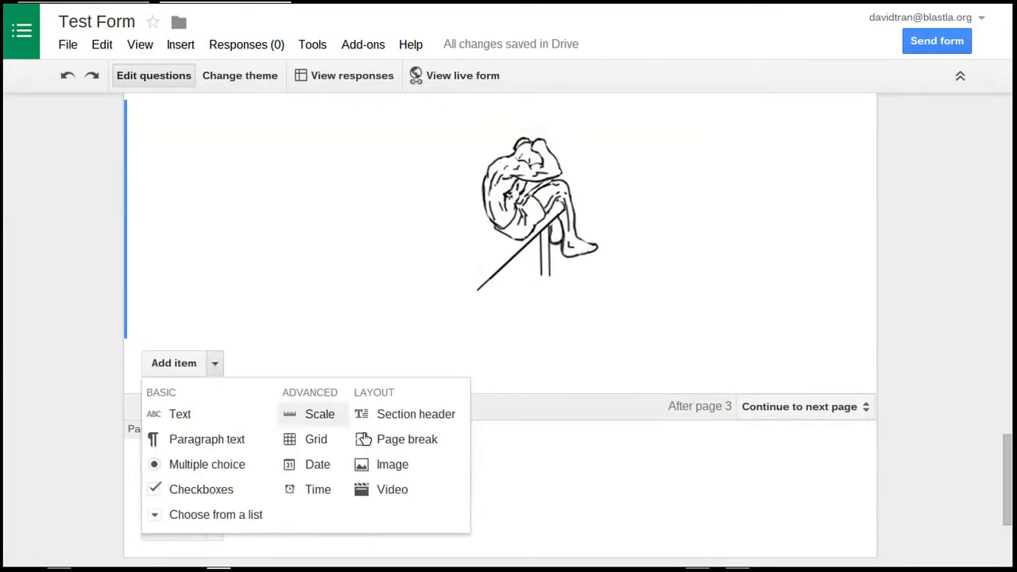
click(383, 488)
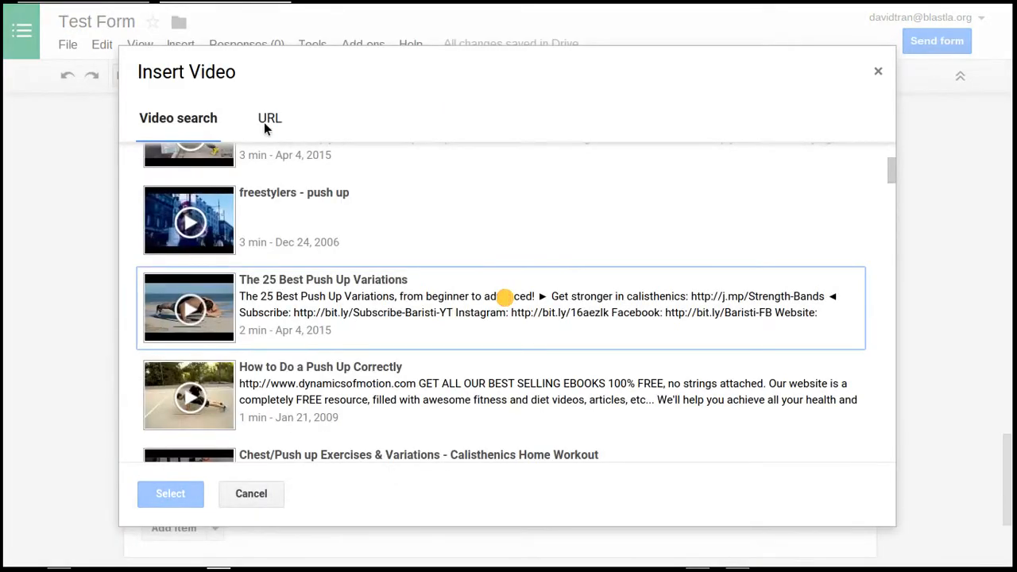
click(183, 123)
click(284, 173)
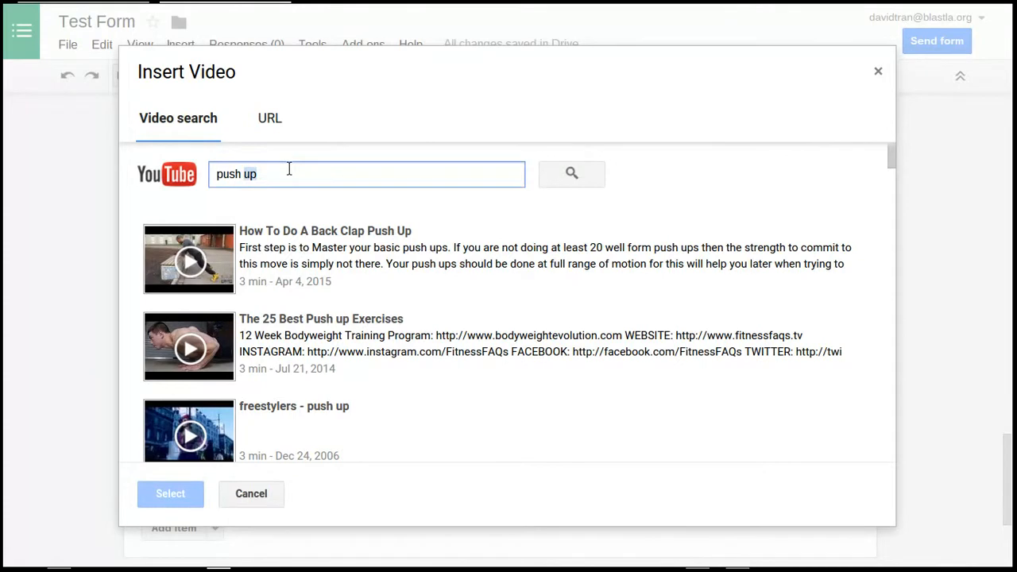
triple_click(285, 174)
text(pft curl)
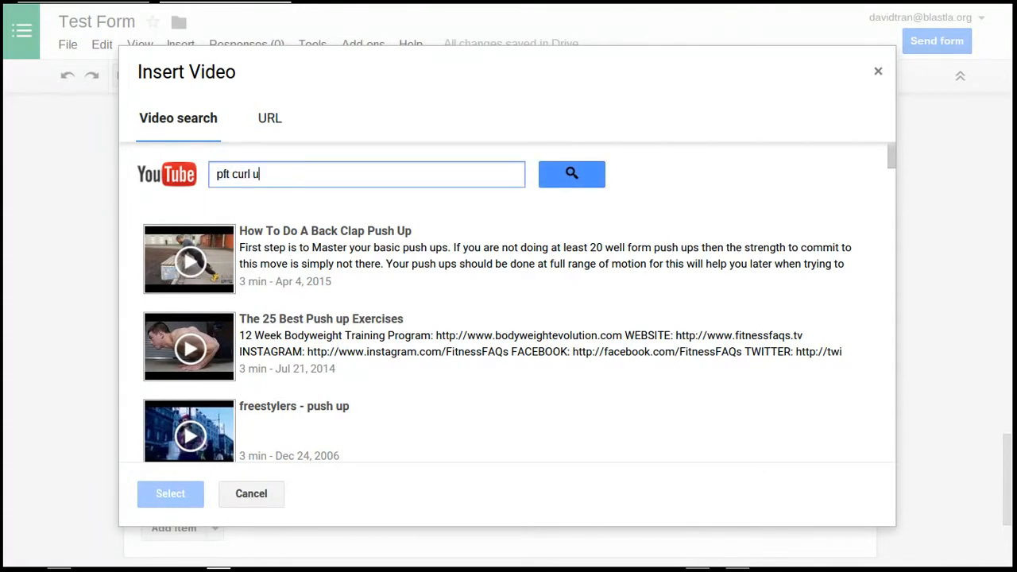
key(Return)
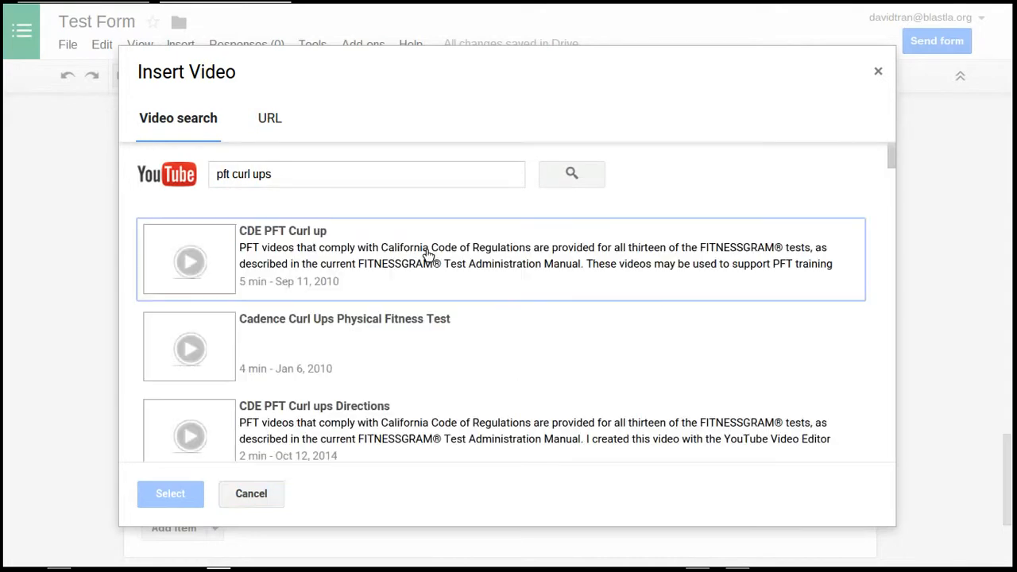
click(421, 262)
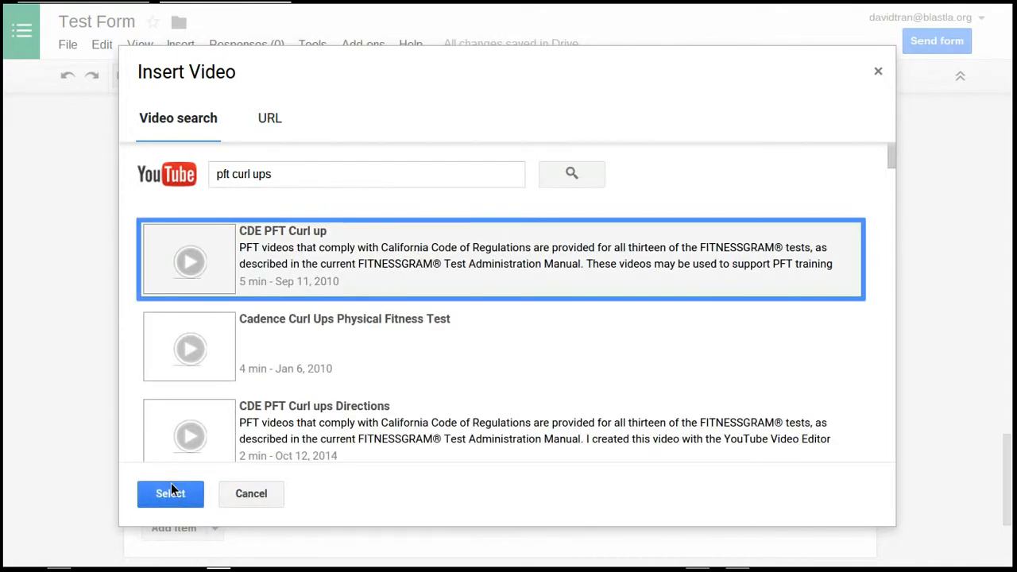
click(191, 493)
Enlarge the curl-up video to about three times its width, centre it and finish editing it
scroll(797, 371, down, 4)
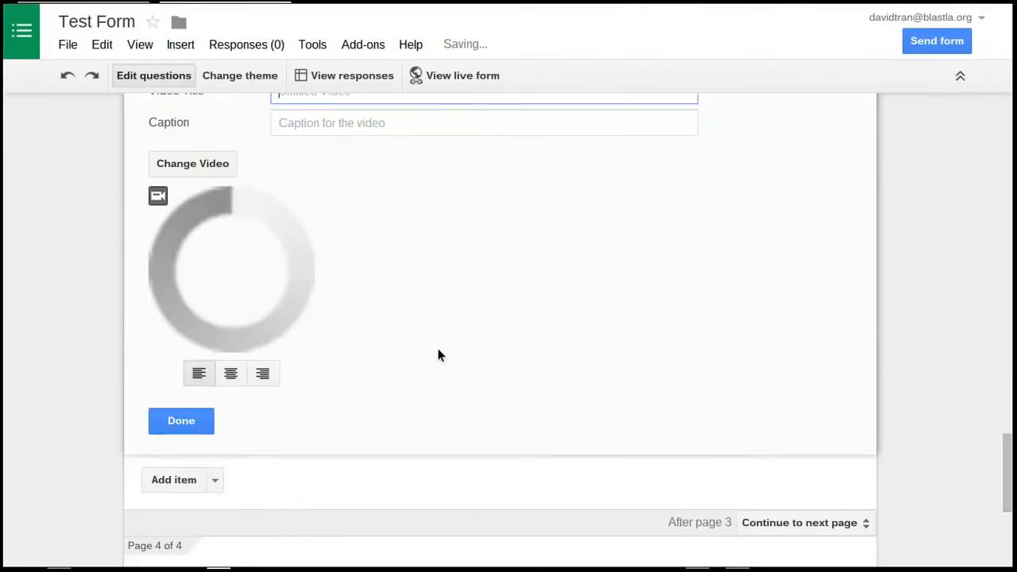
click(257, 218)
drag(312, 161, 648, 113)
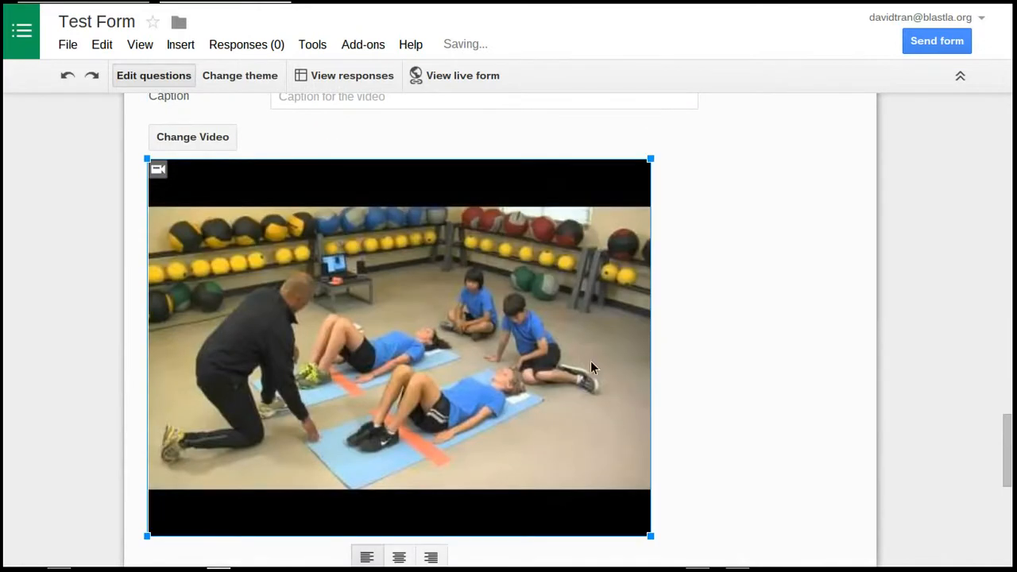
click(412, 551)
scroll(362, 391, down, 5)
scroll(228, 247, up, 2)
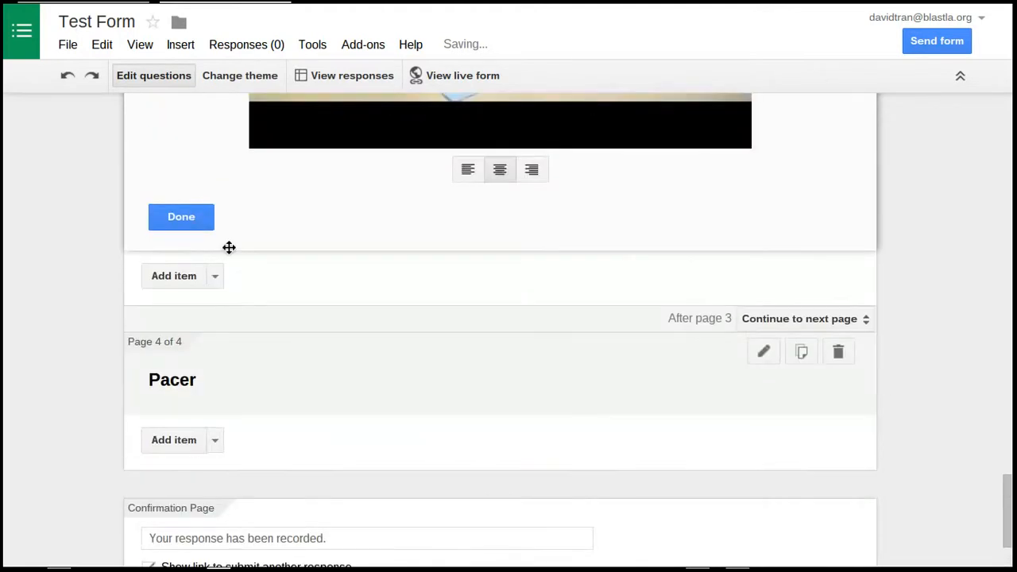
scroll(229, 248, up, 2)
click(180, 361)
Start adding an image to the Pacer page and look through the web images for "pacer run"
scroll(414, 340, down, 4)
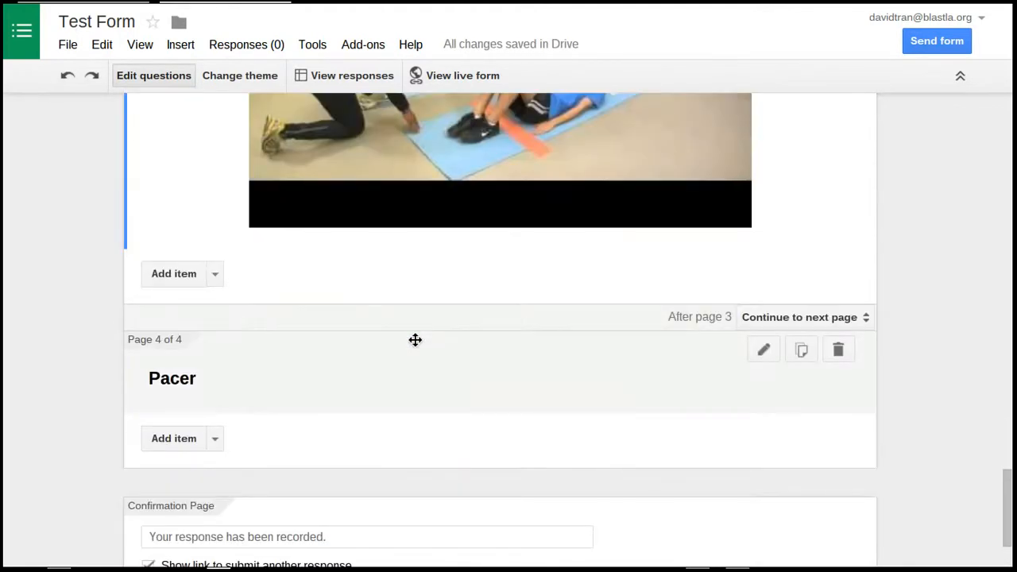
scroll(415, 340, down, 2)
click(214, 310)
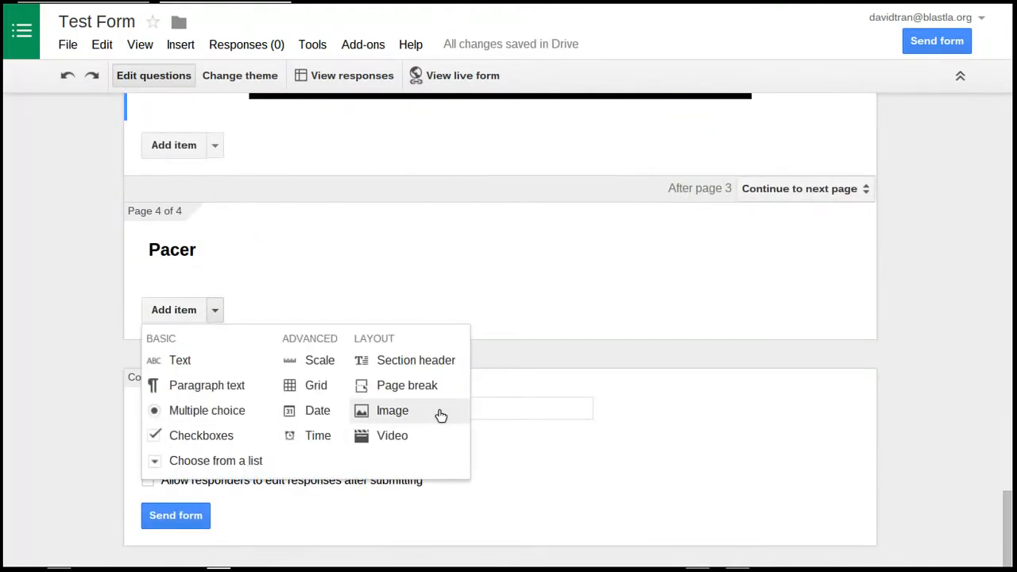
click(392, 413)
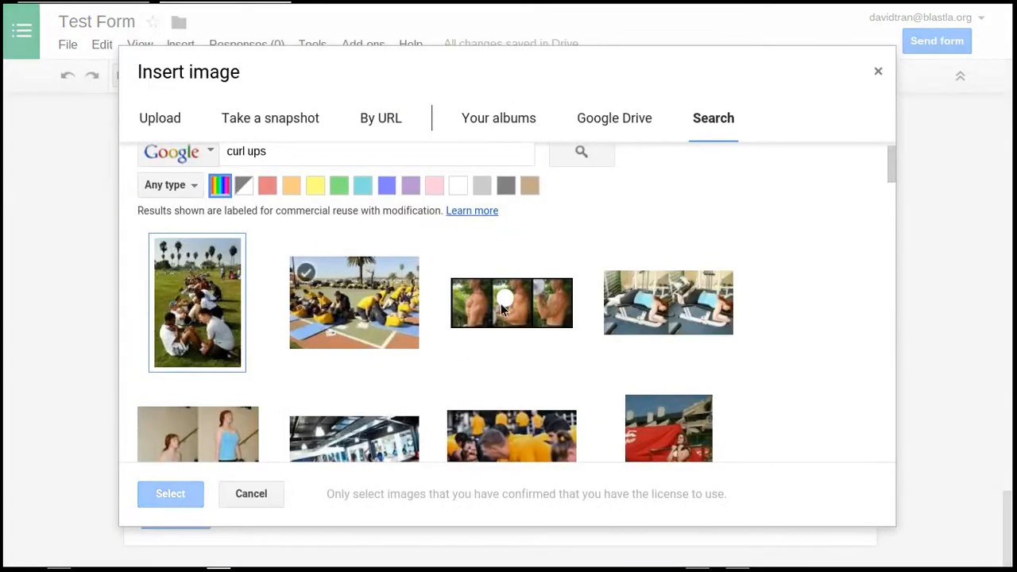
triple_click(340, 176)
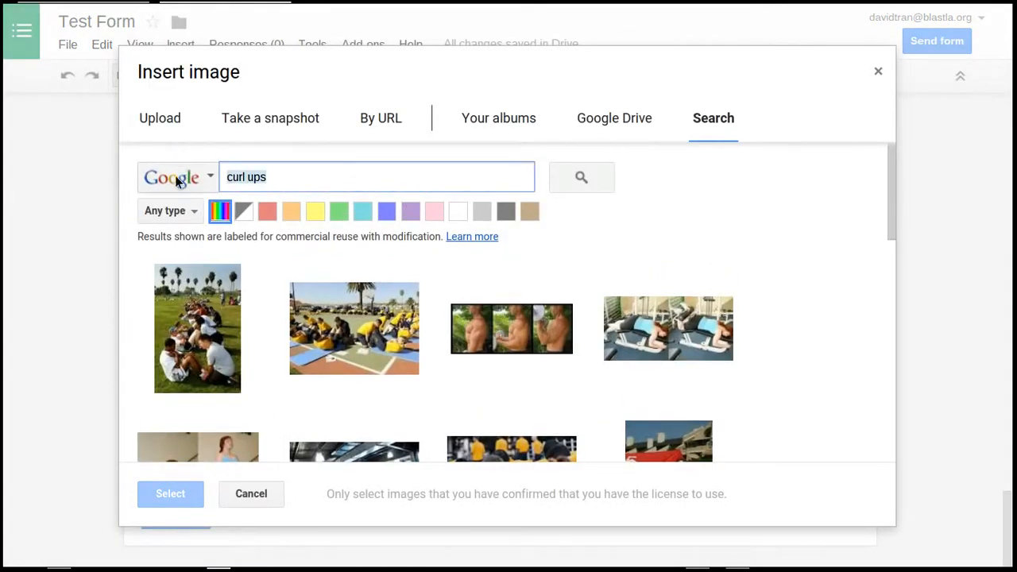
text(pacer run)
key(Return)
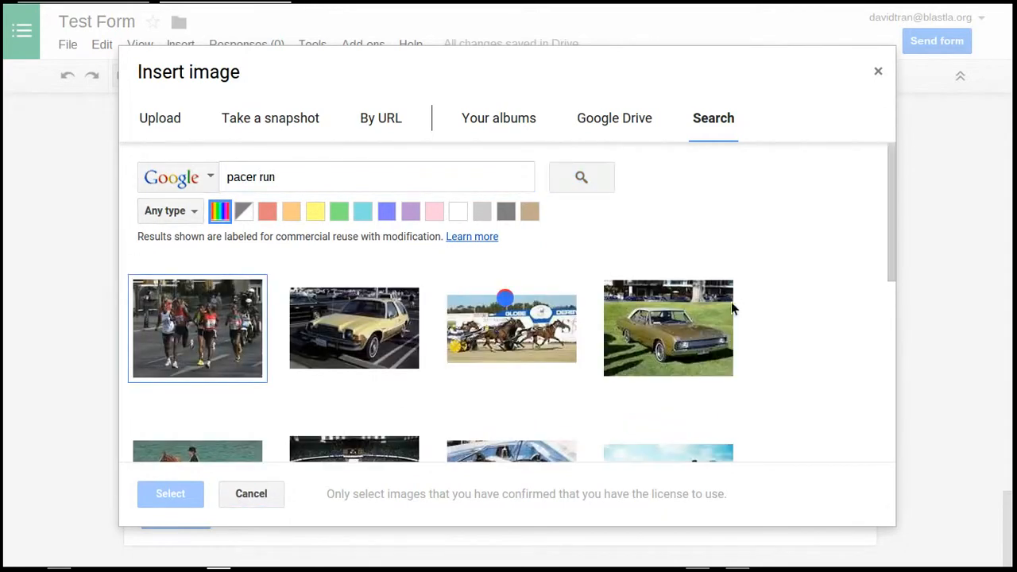
scroll(734, 302, down, 2)
scroll(748, 298, up, 2)
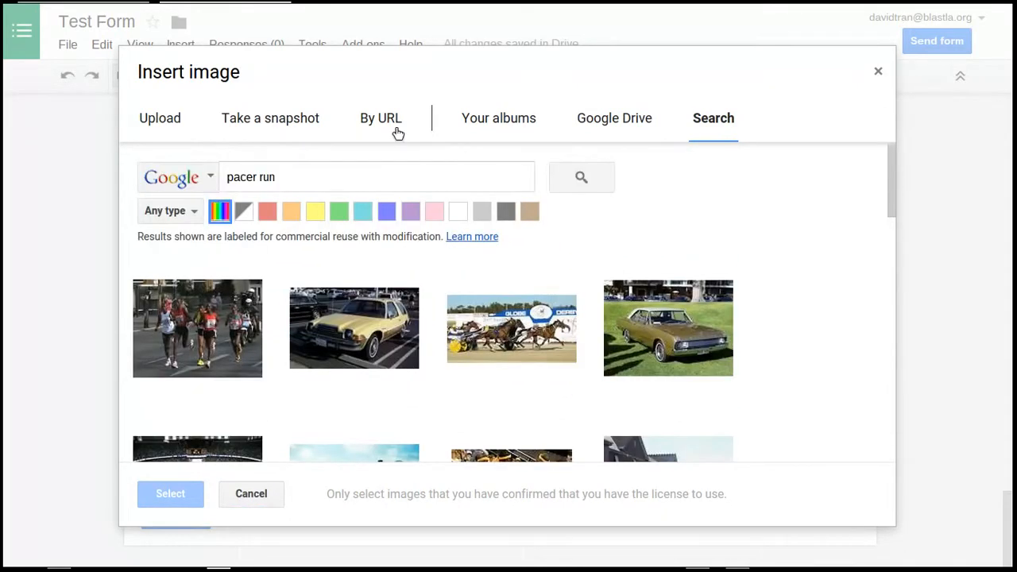
Try the image searches "pacer fitnessgram" and "pacer pft", and cancel inserting an image
double_click(267, 178)
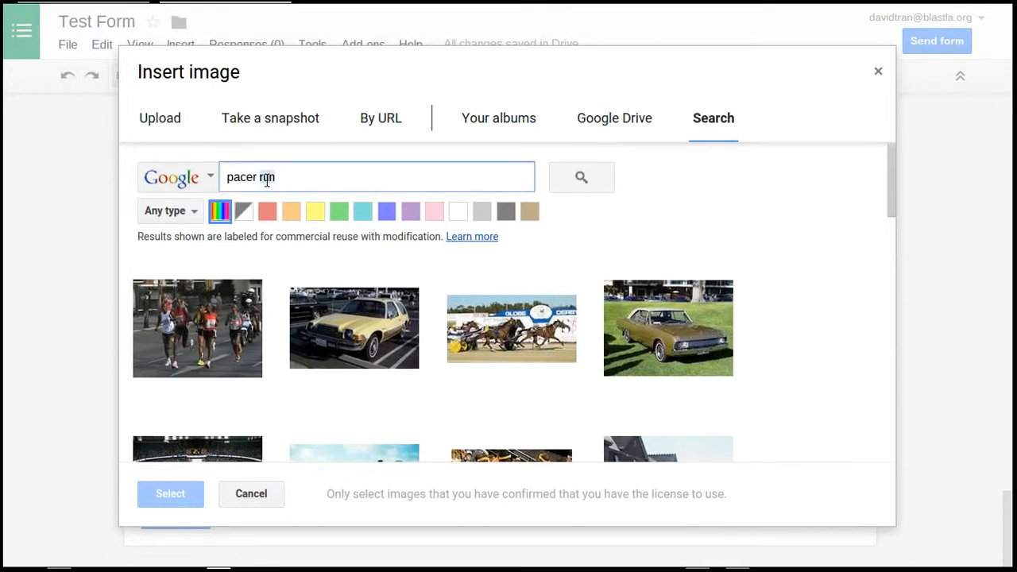
text(fitnessgra)
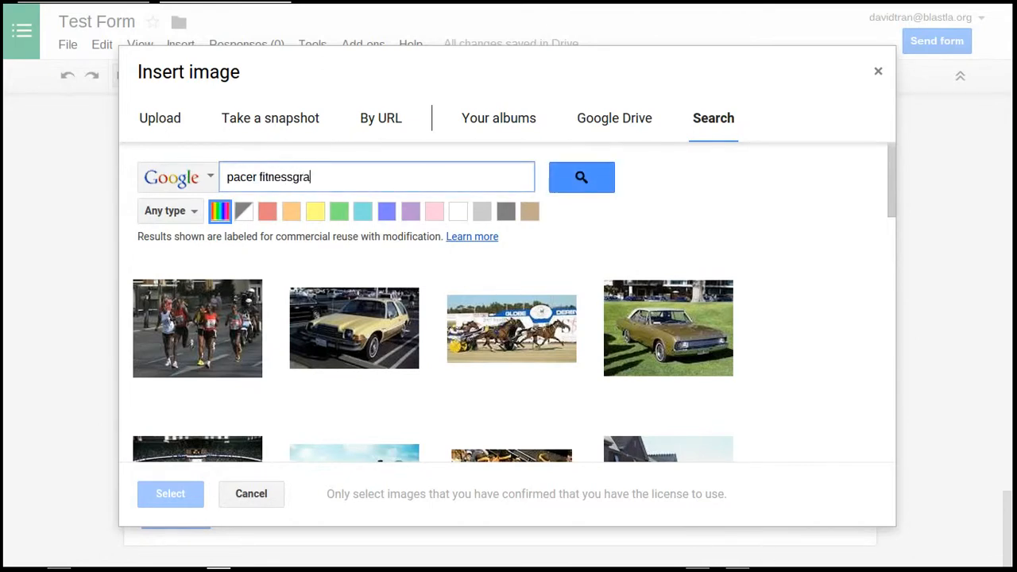
text(m)
key(Return)
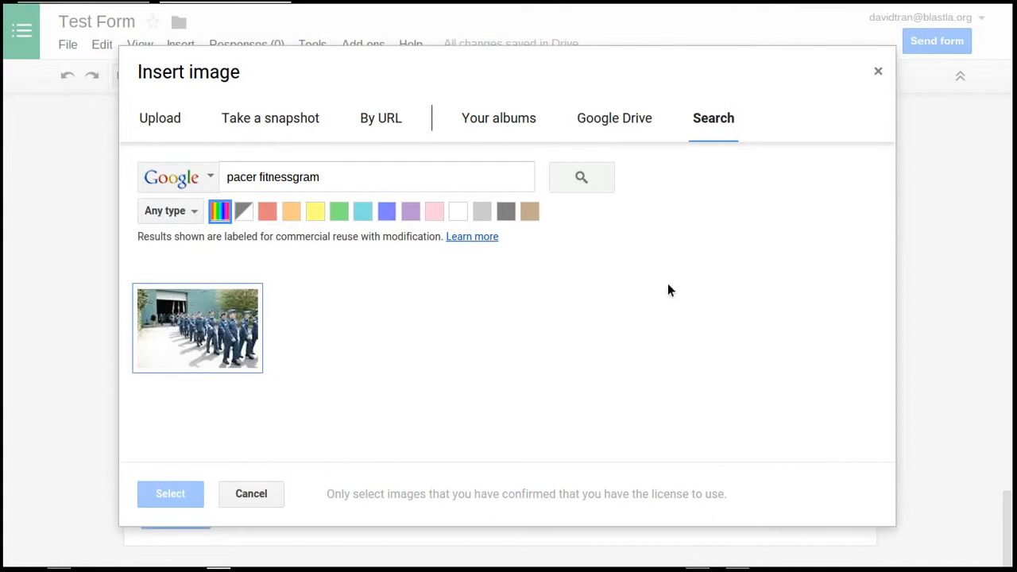
double_click(279, 178)
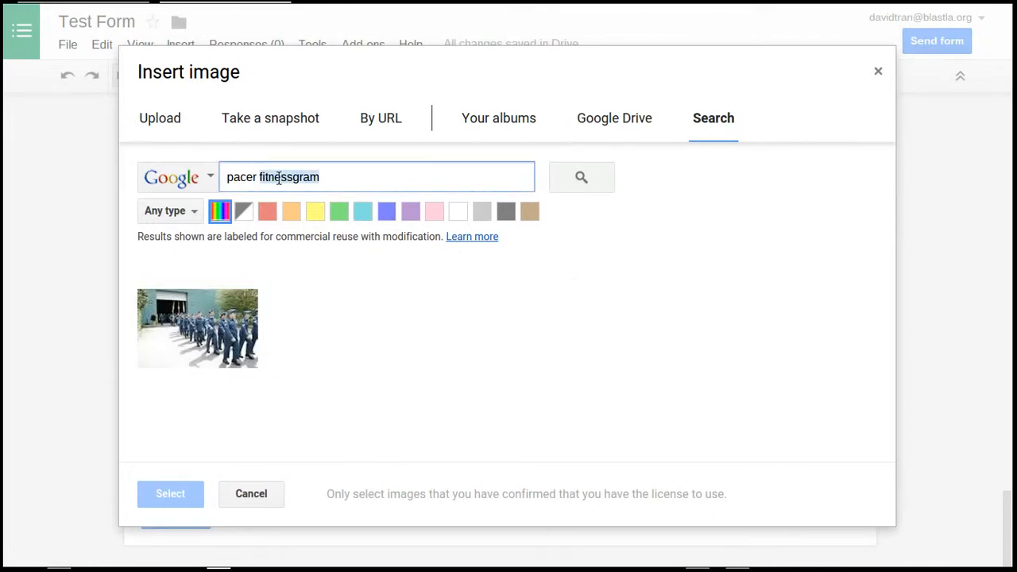
text(pft)
key(Return)
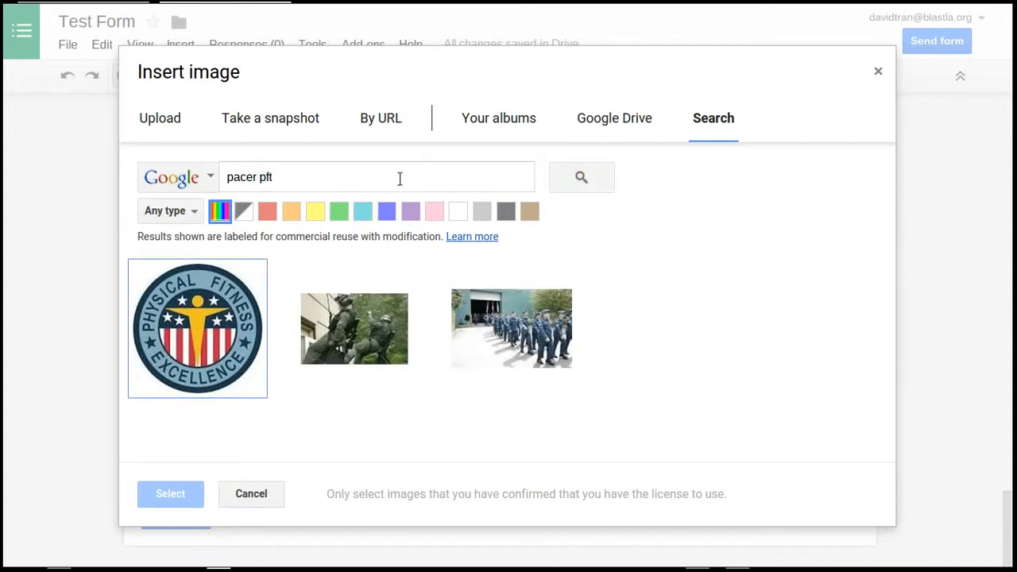
click(245, 500)
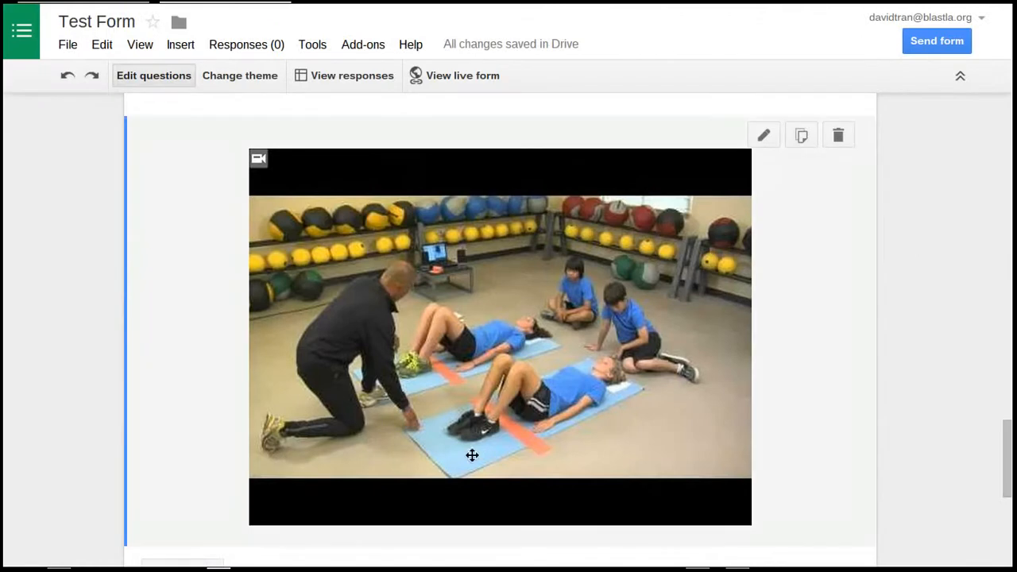
Add a video to the Pacer page by searching YouTube for "pft pacer" and inserting "CDE PFT PACER"
scroll(683, 329, down, 4)
click(216, 339)
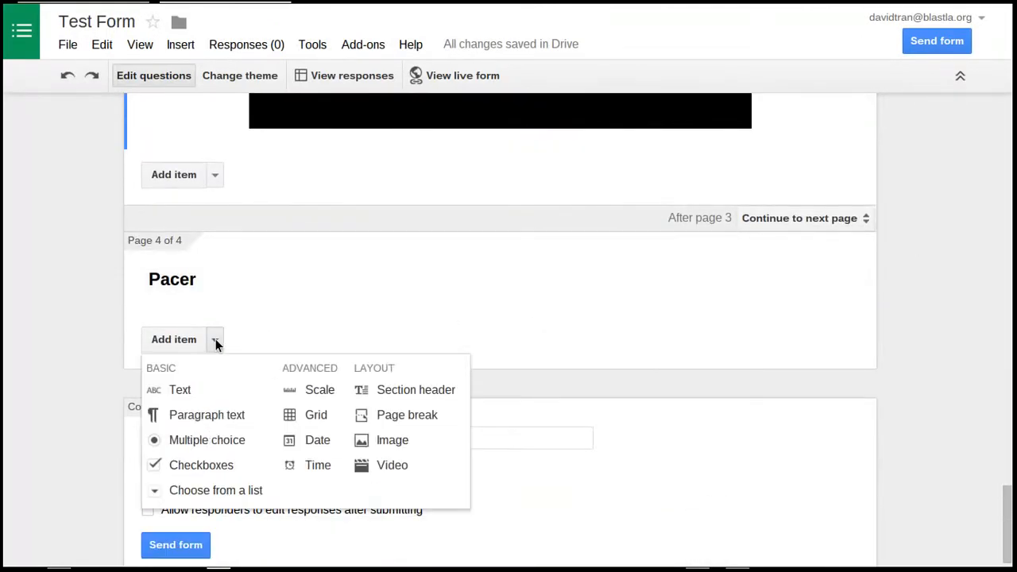
click(398, 474)
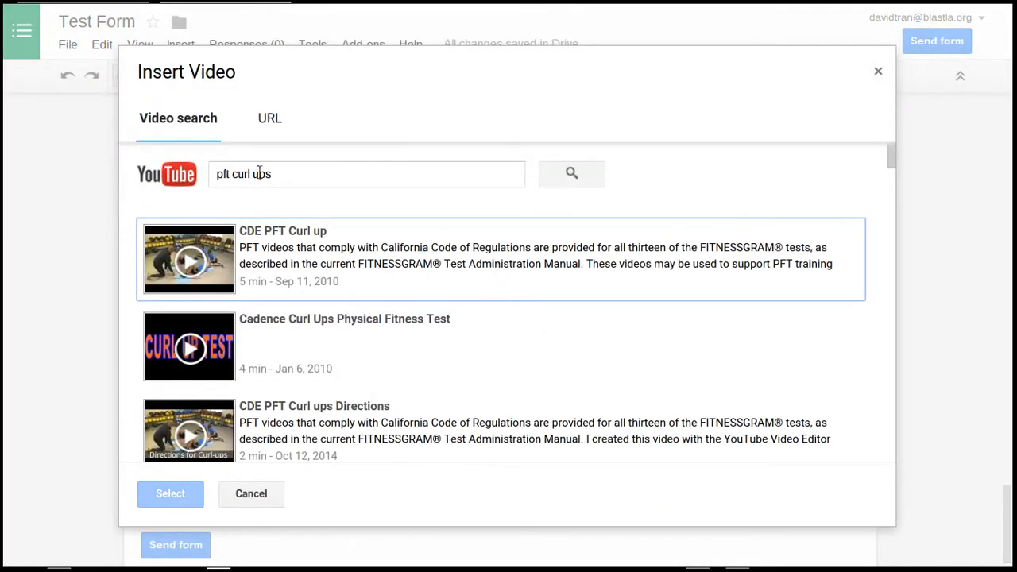
drag(244, 174, 282, 181)
text(pacer)
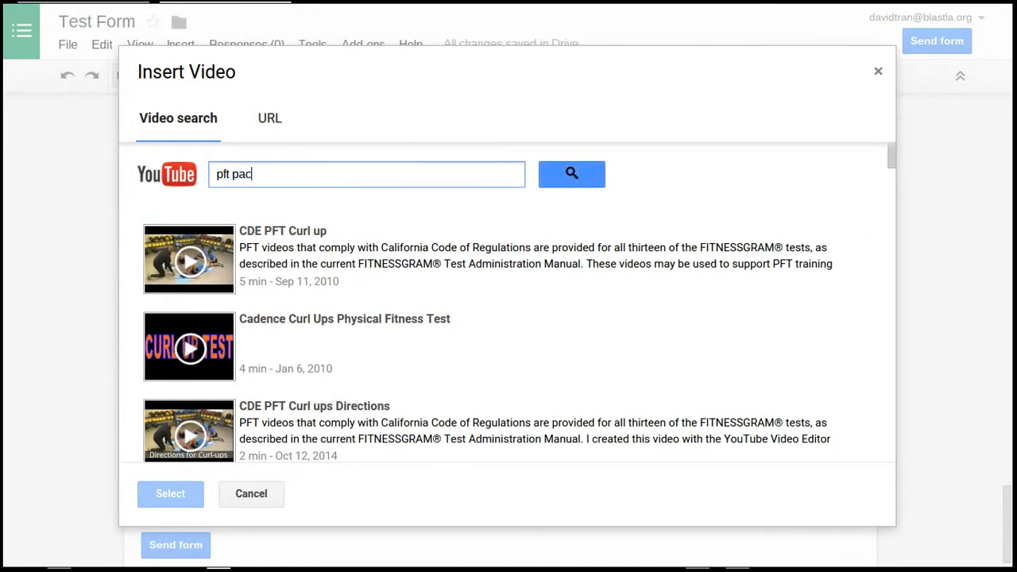
key(Return)
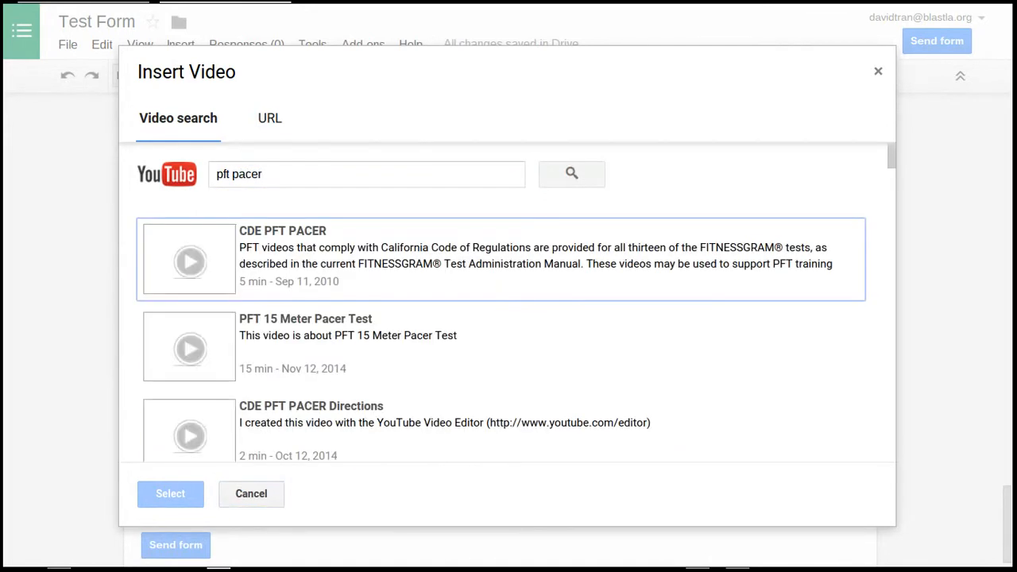
click(360, 294)
click(177, 497)
Centre the Pacer video, enlarge it to about two and a half times its width and finish editing it
scroll(802, 351, down, 5)
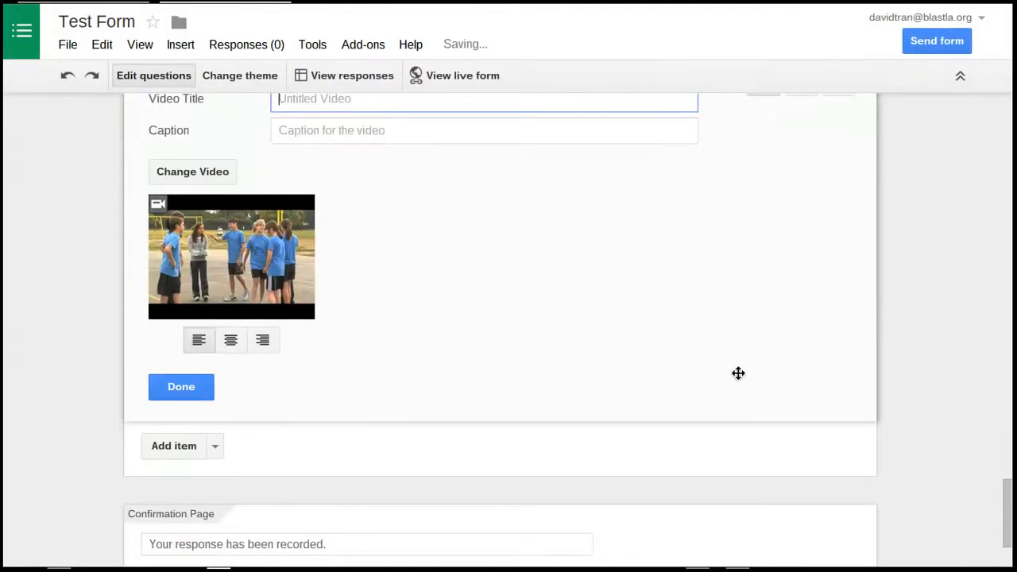
click(231, 340)
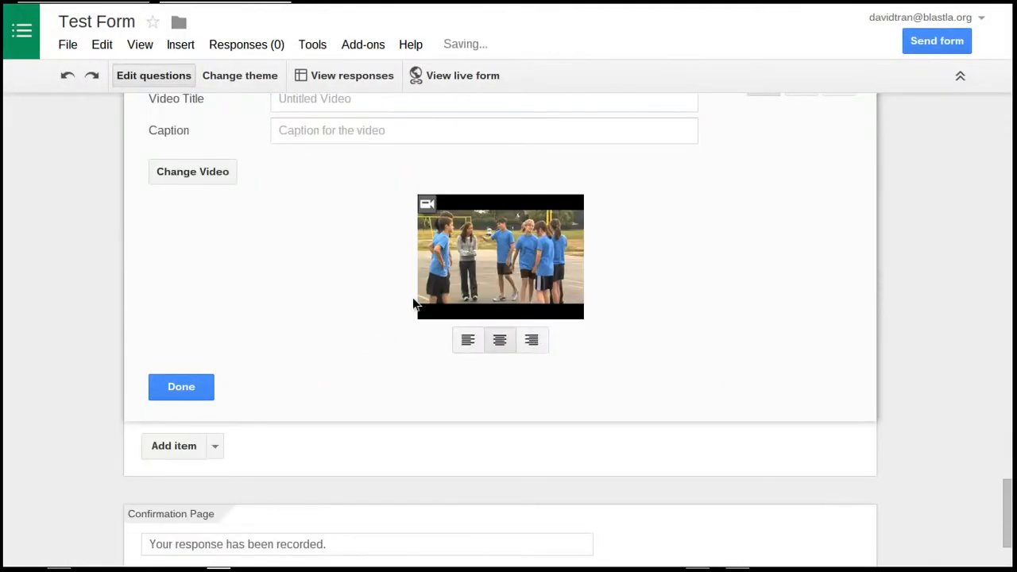
drag(418, 318, 156, 390)
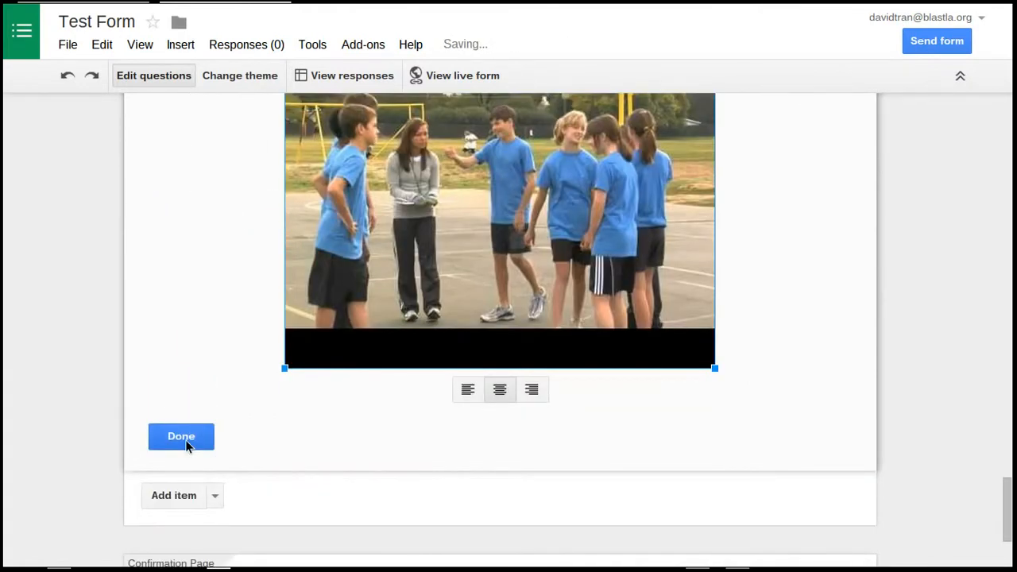
click(183, 437)
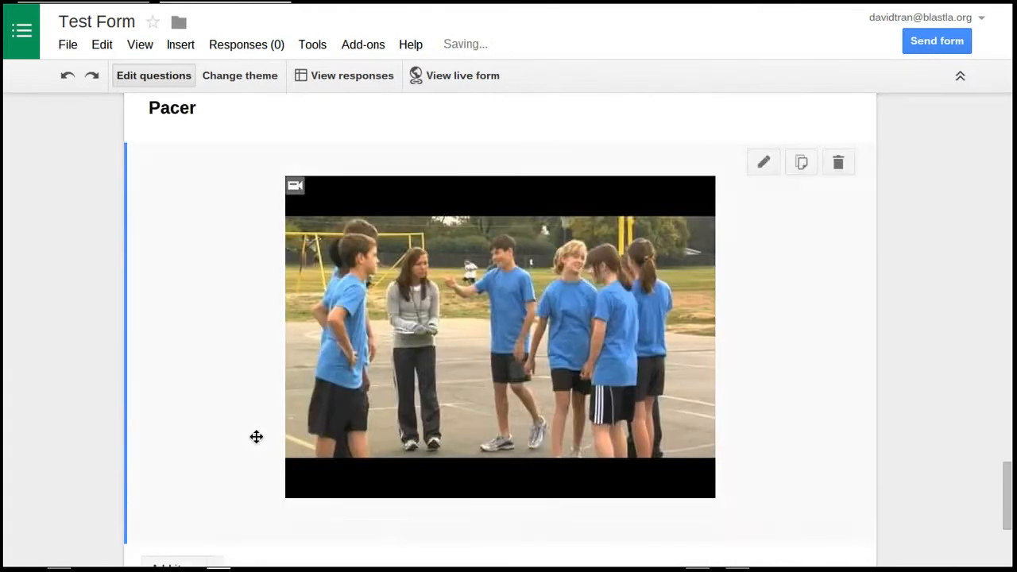
Open the live form, enter the respondent's name, choose Push ups as the area to work on and continue
click(444, 77)
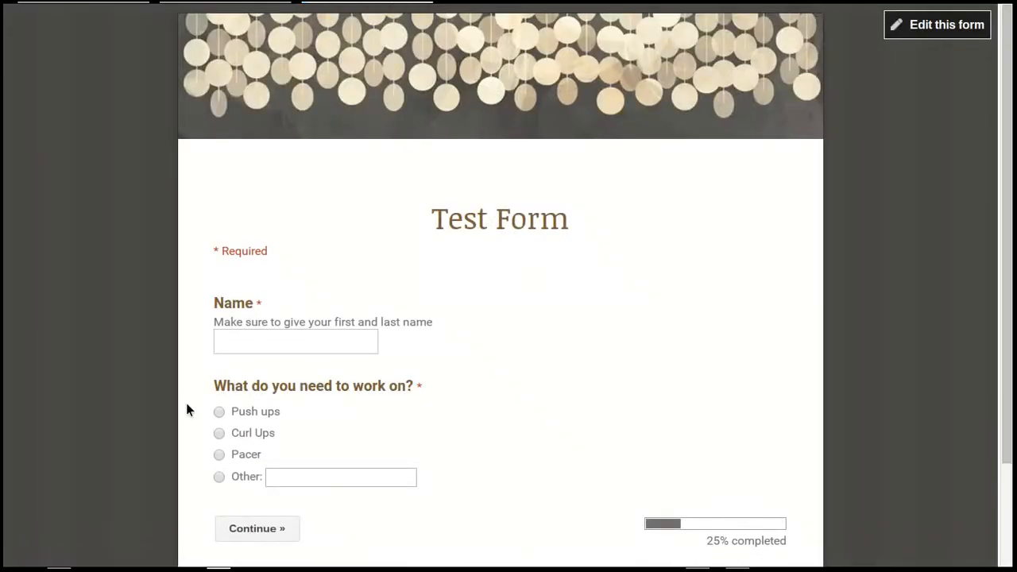
click(313, 348)
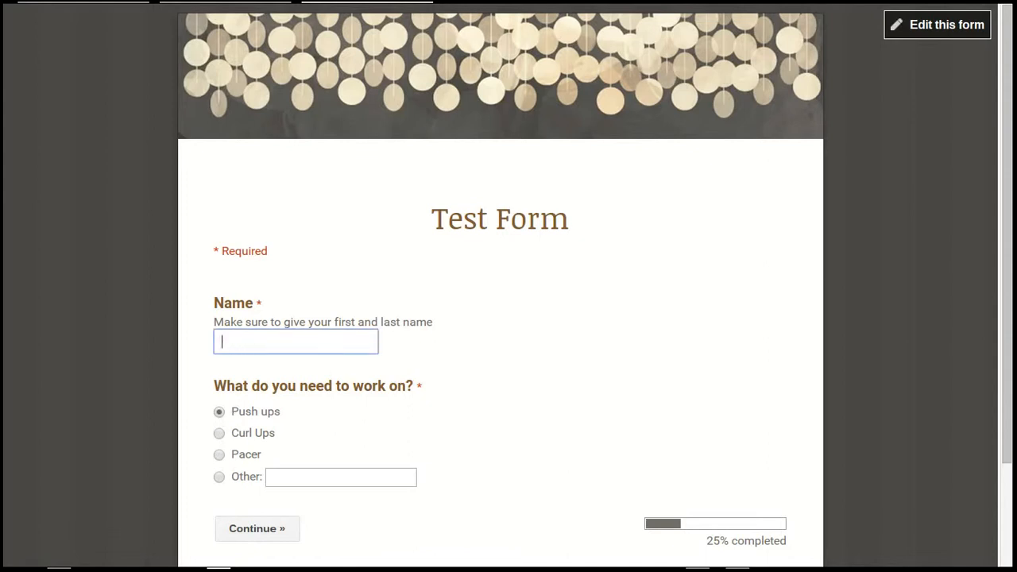
scroll(539, 457, down, 1)
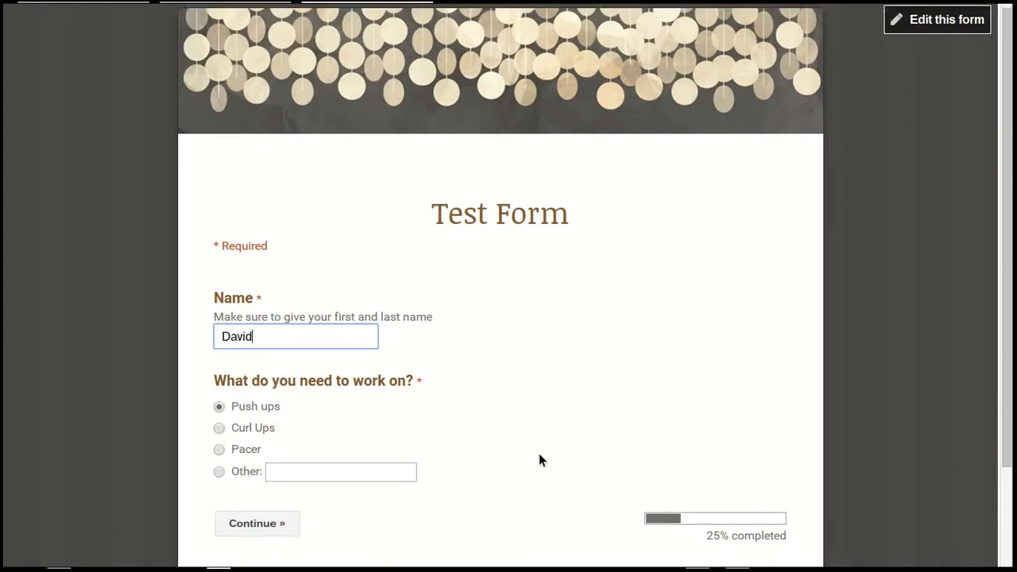
click(264, 471)
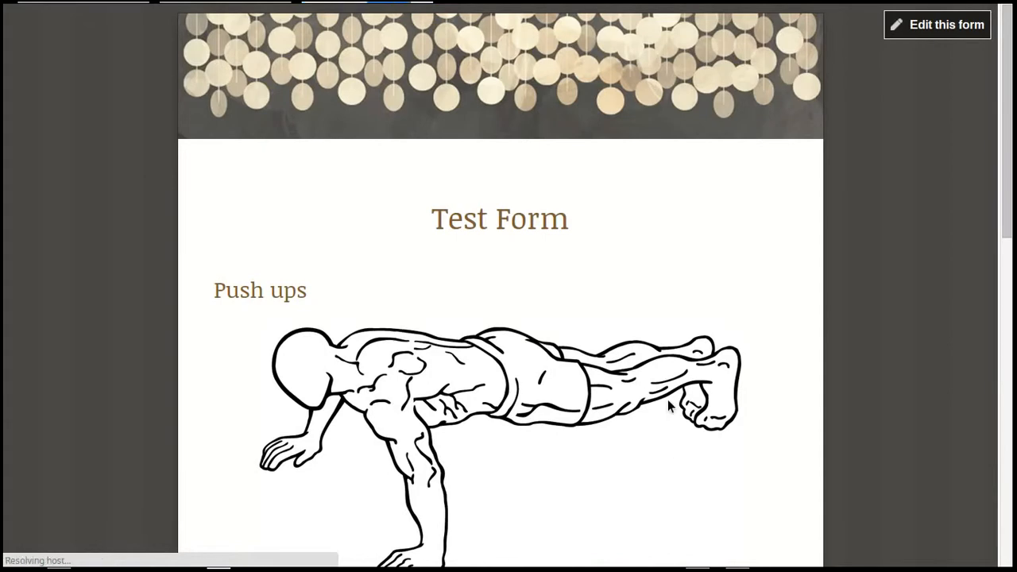
Review the image and video on the live Push ups page and return to the form's first page
scroll(670, 407, down, 3)
scroll(668, 355, down, 2)
scroll(668, 354, down, 2)
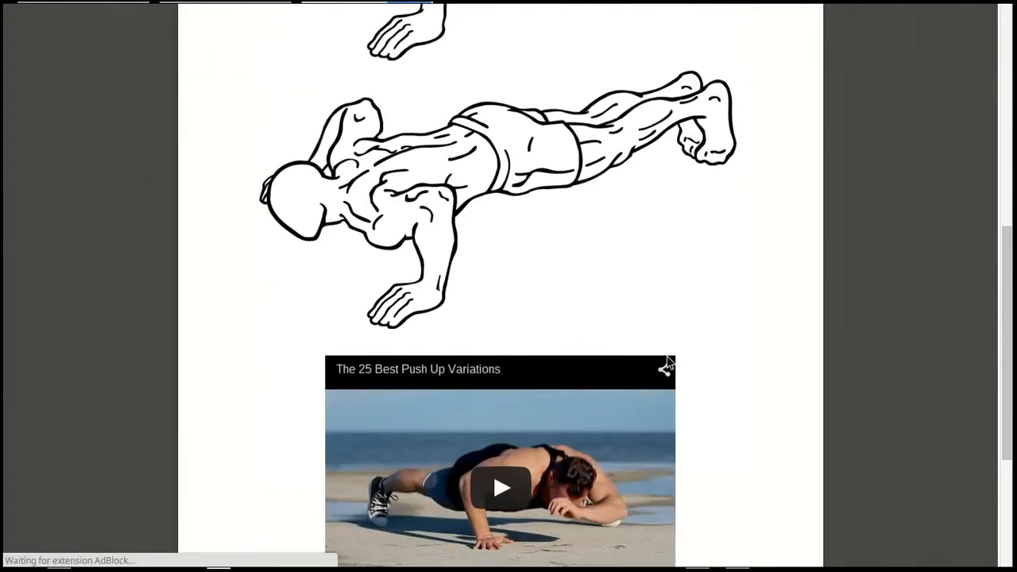
scroll(667, 362, down, 3)
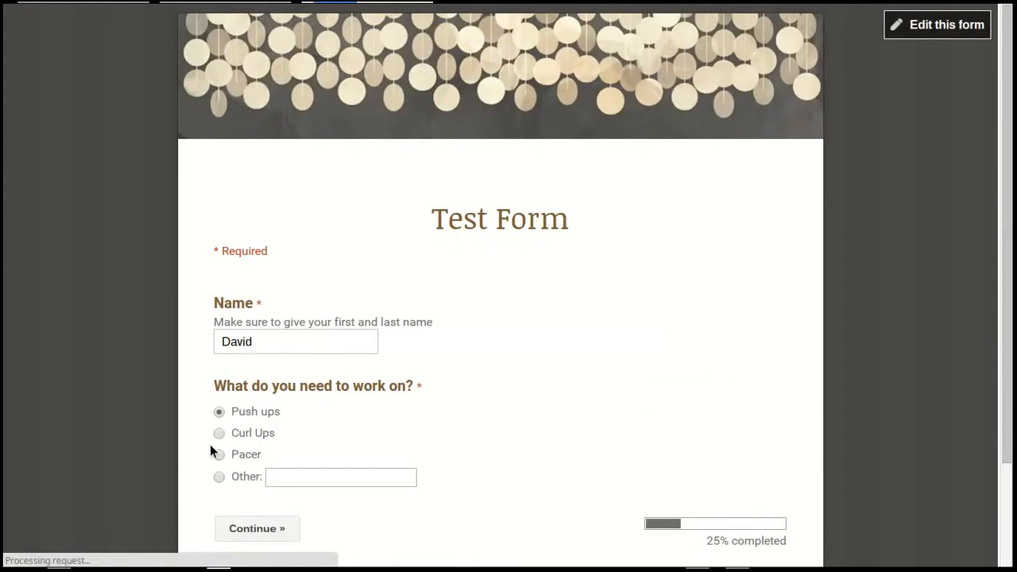
Choose Curl Ups on the live form, review its image and video page, and return to the first page
click(220, 433)
click(259, 534)
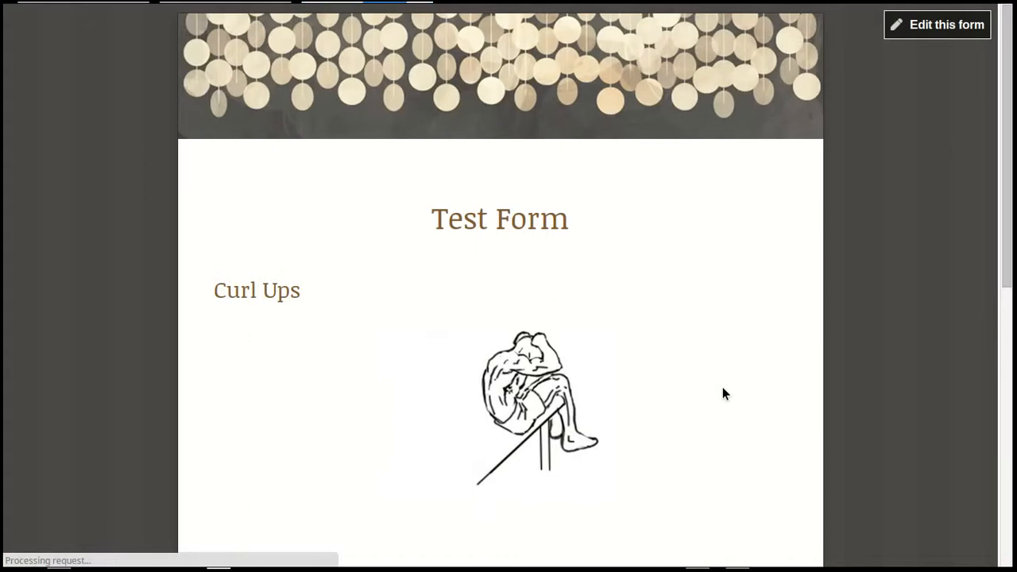
scroll(723, 393, down, 7)
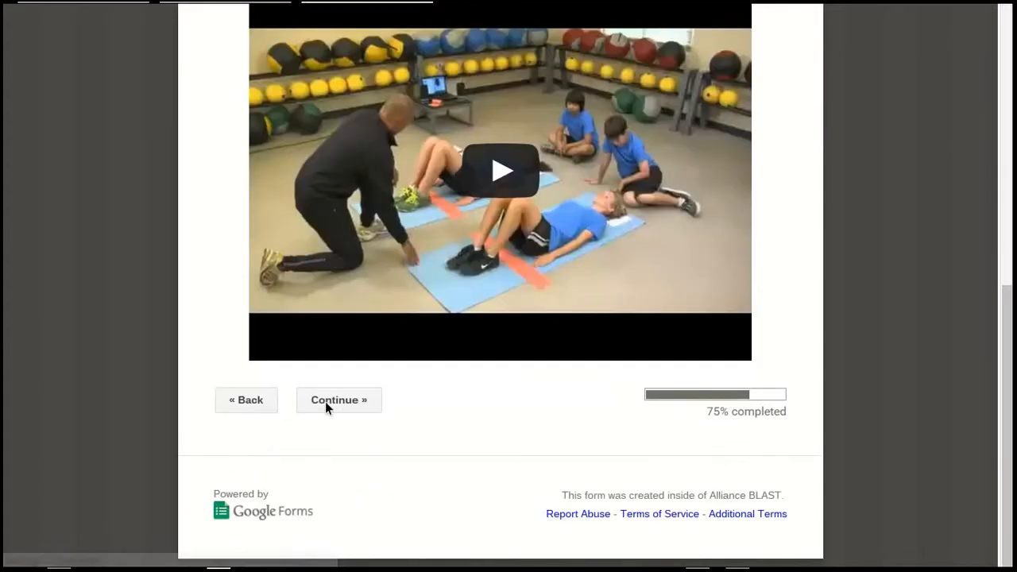
click(246, 400)
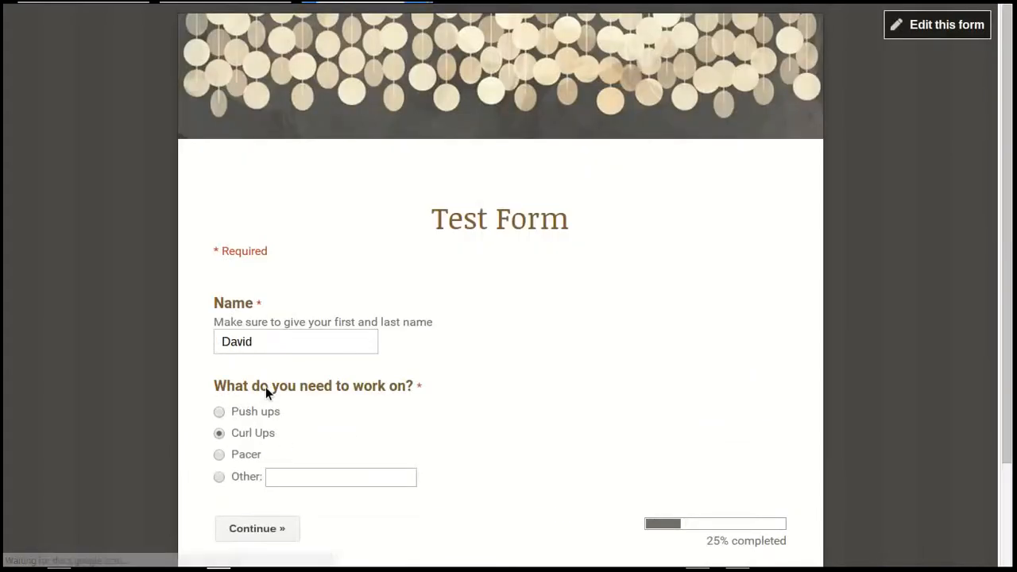
scroll(341, 419, down, 2)
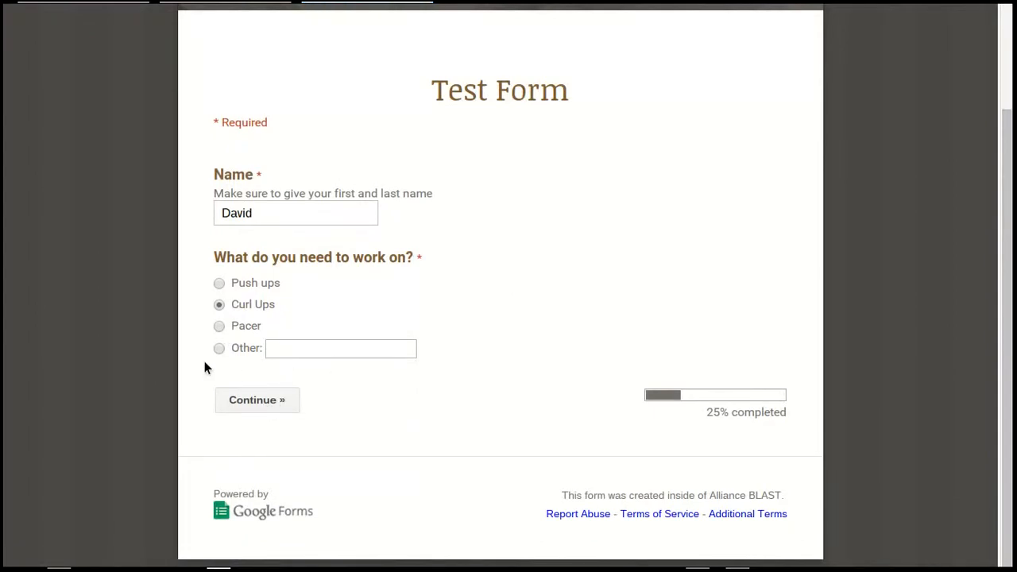
scroll(531, 353, up, 2)
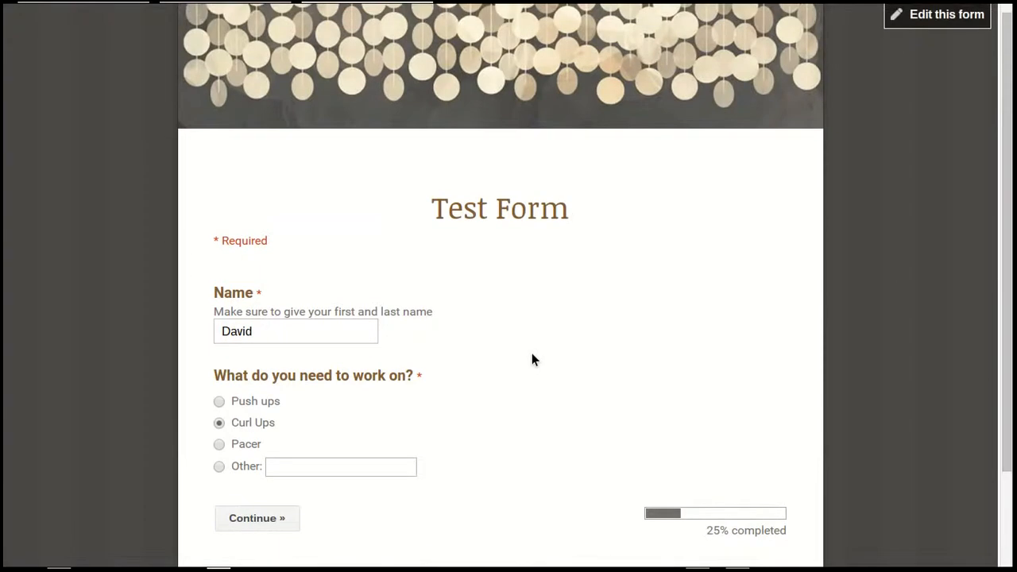
Switch back to the form editor, remove the "Other" option from "What do you need to work on?" and finish editing the question
click(236, 11)
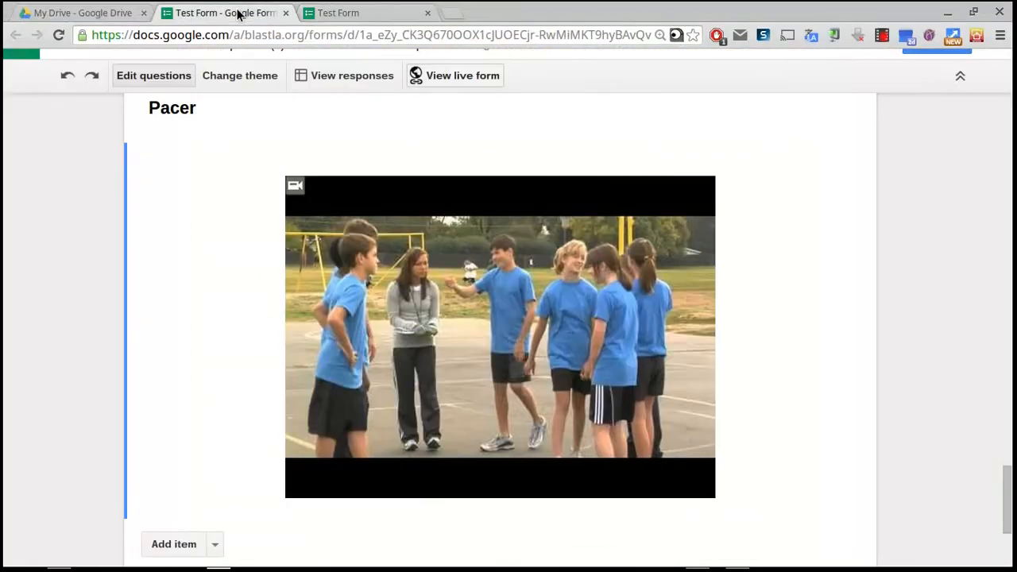
scroll(259, 190, up, 15)
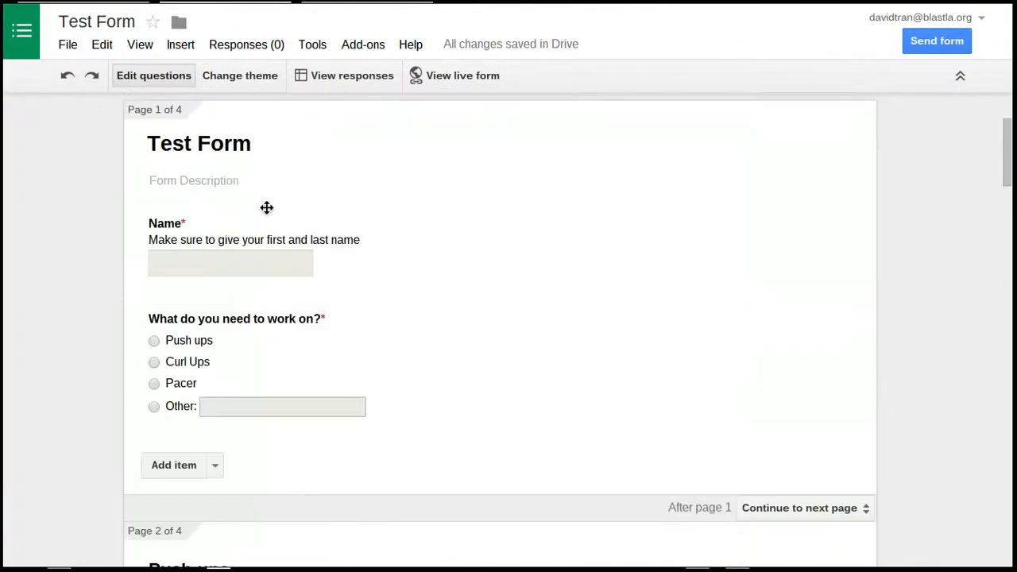
click(538, 415)
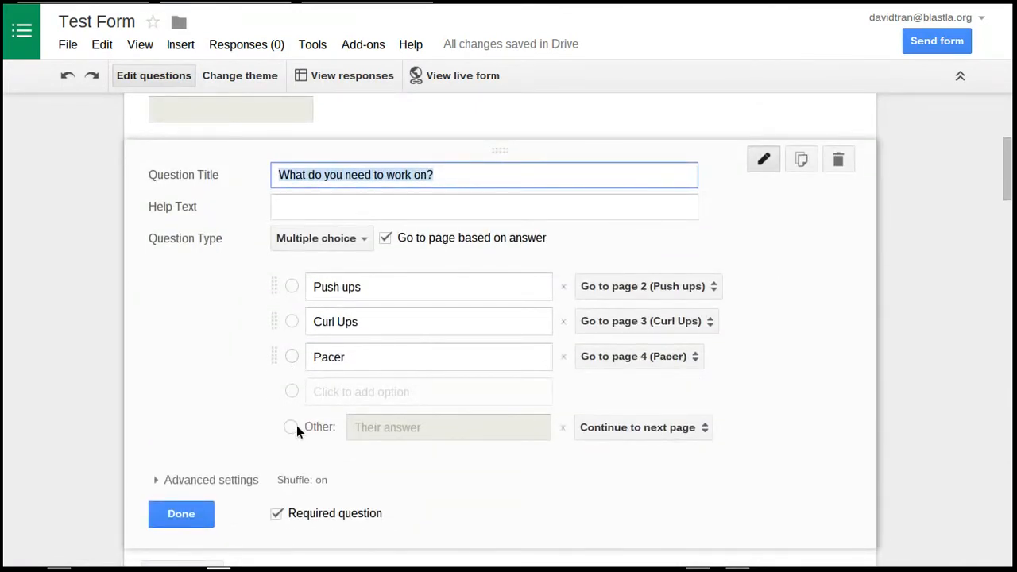
click(565, 432)
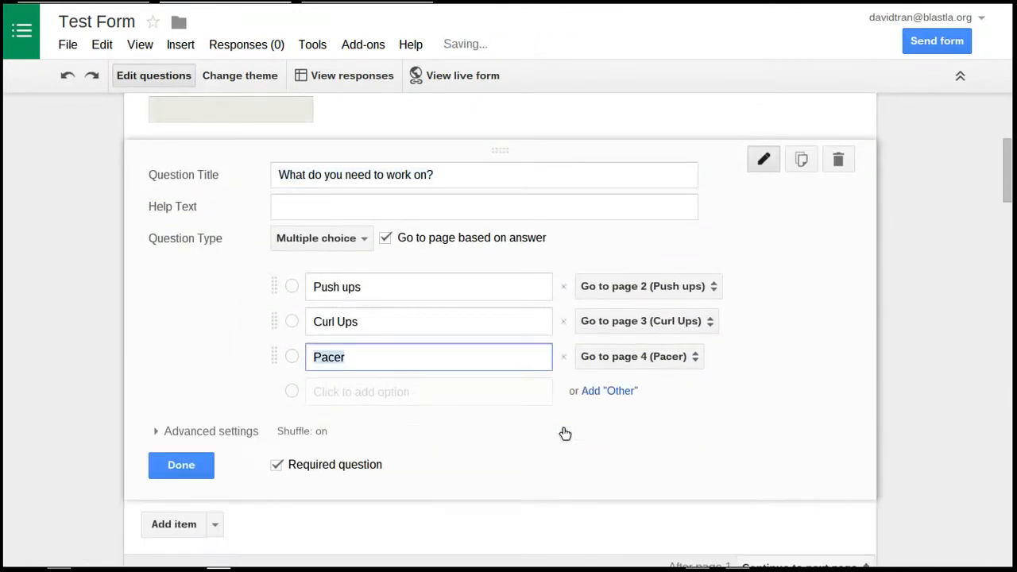
click(181, 465)
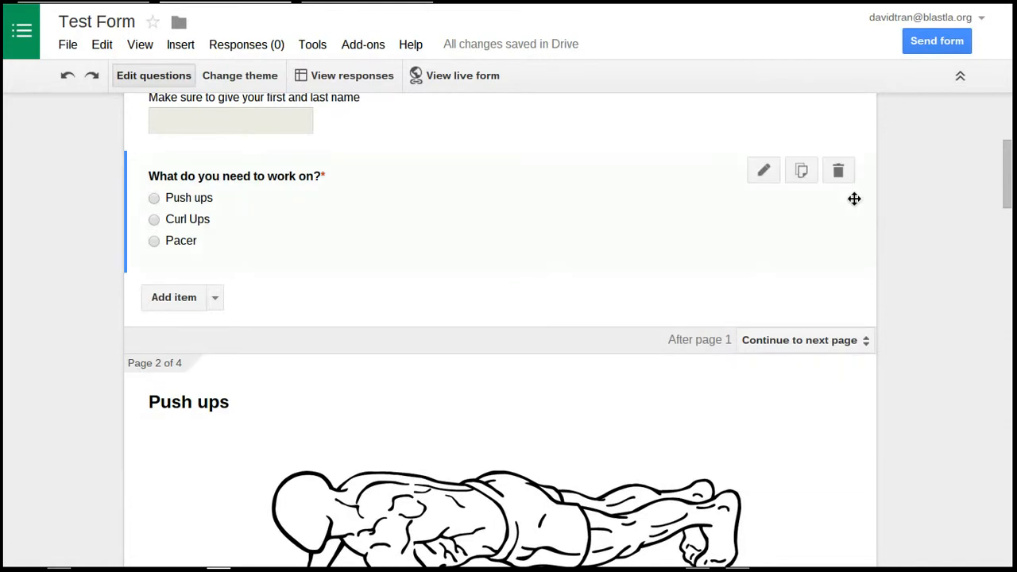
Duplicate the "What do you need to work on?" question and move the copy below the video on the Push ups page
click(800, 172)
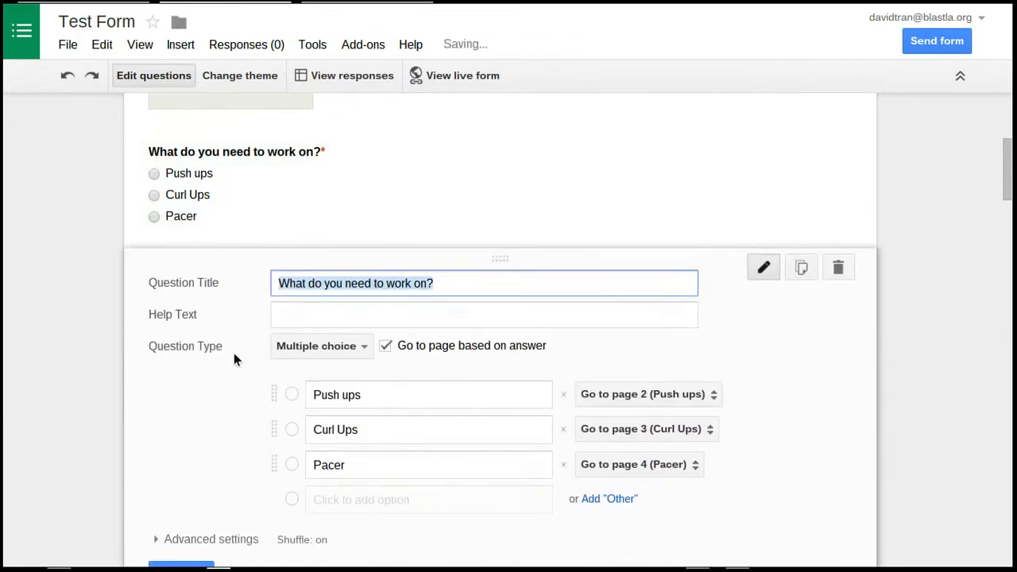
click(181, 519)
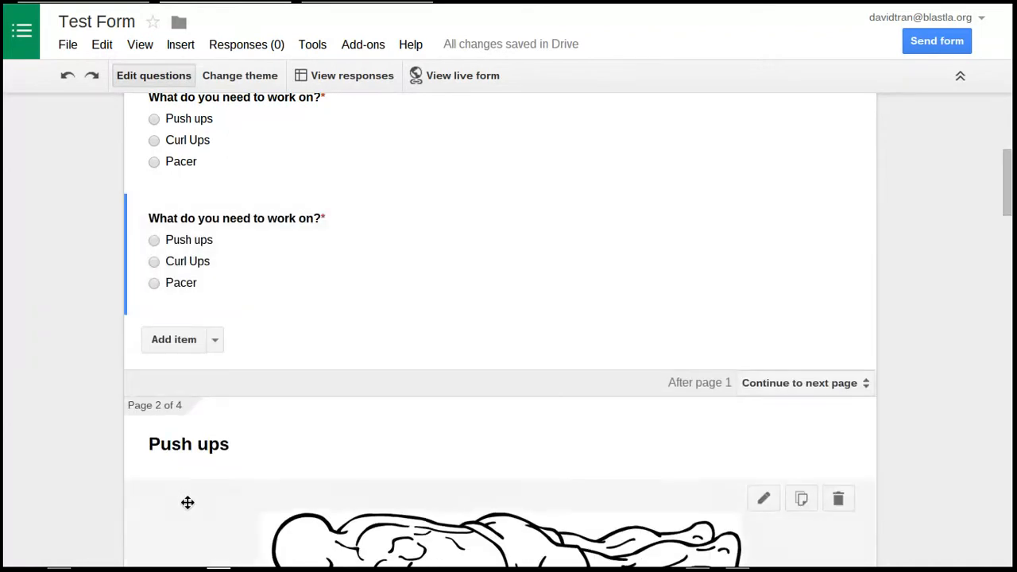
scroll(911, 213, down, 2)
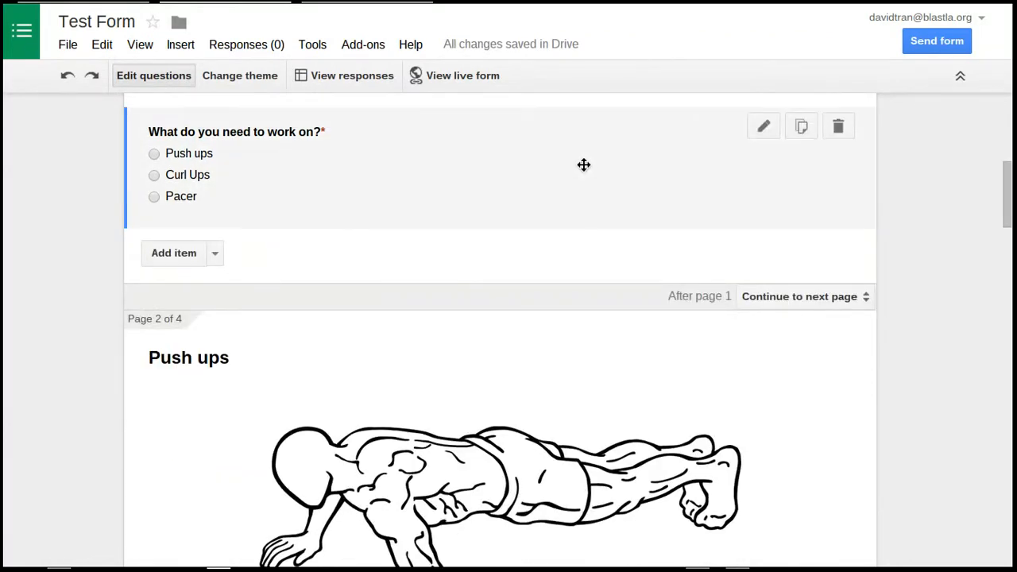
drag(511, 204, 556, 282)
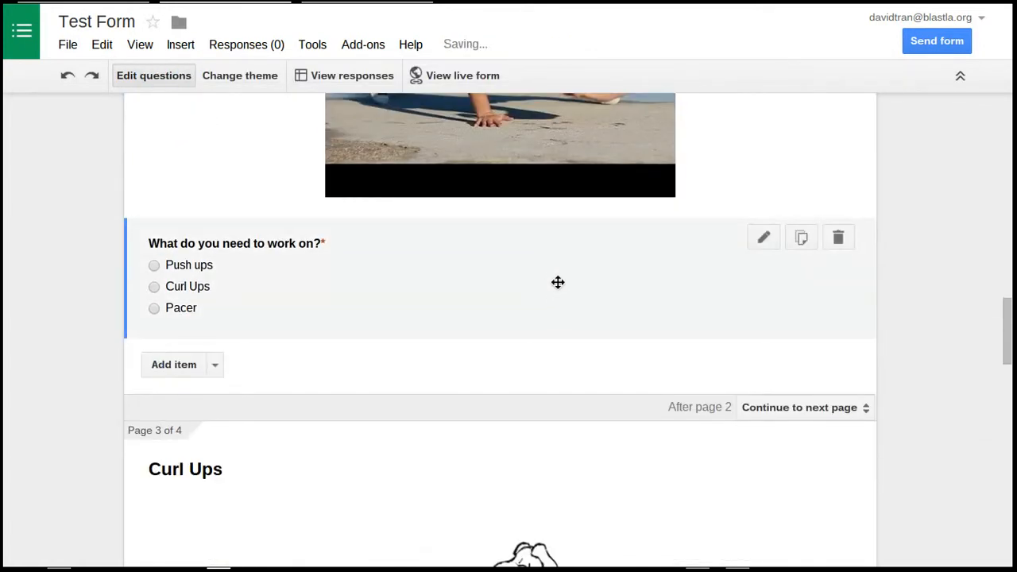
Duplicate the Push ups page's routing question and move the copy below the video on the Curl Ups page
click(801, 237)
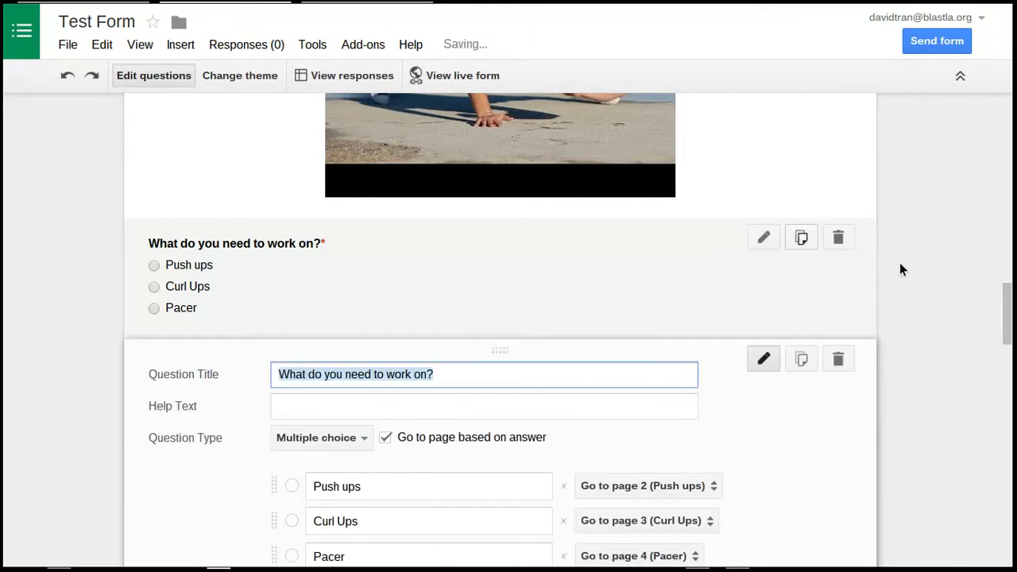
click(184, 421)
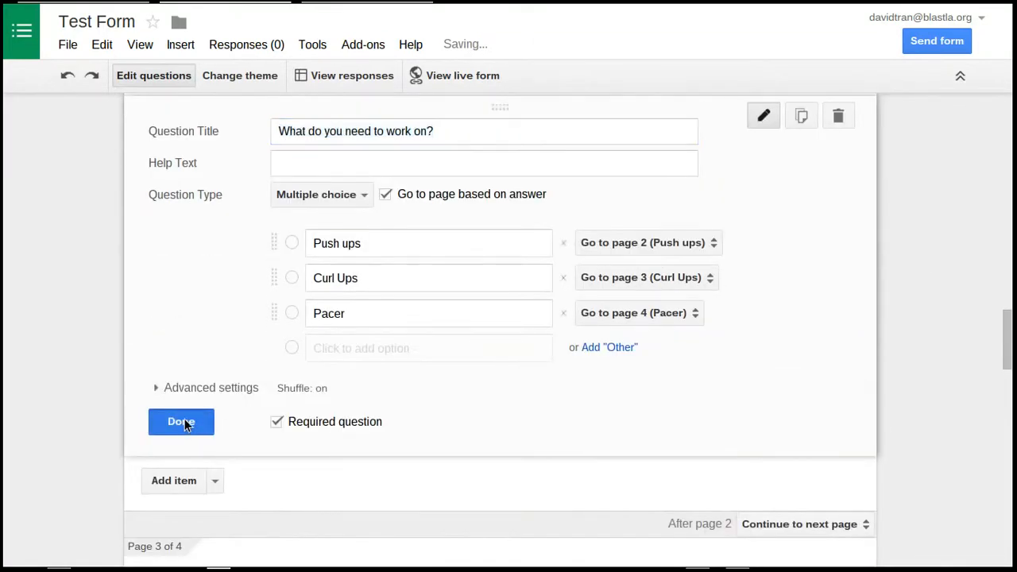
drag(456, 125, 606, 341)
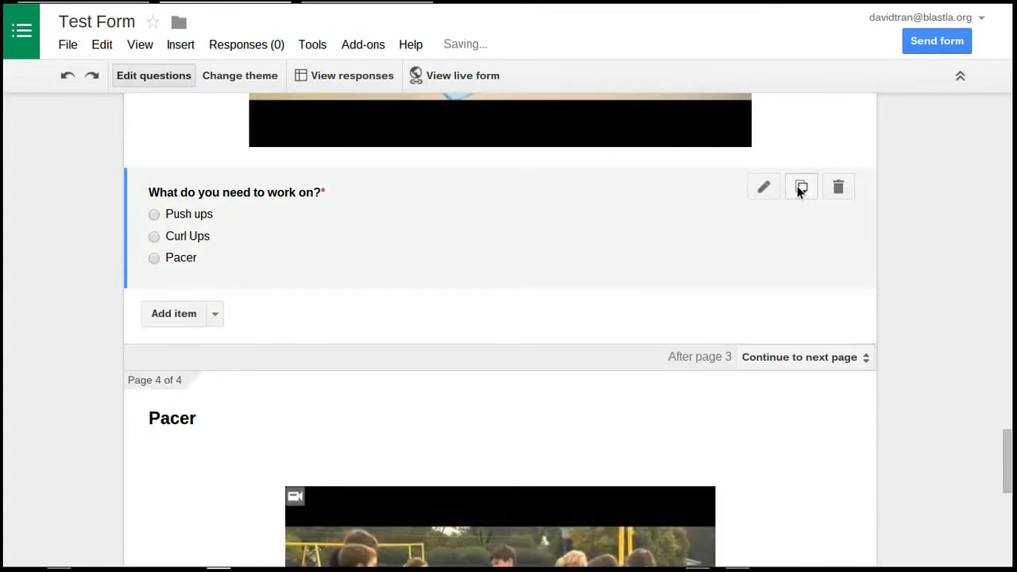
Duplicate the Curl Ups page's routing question and move the copy below the video on the Pacer page
click(801, 188)
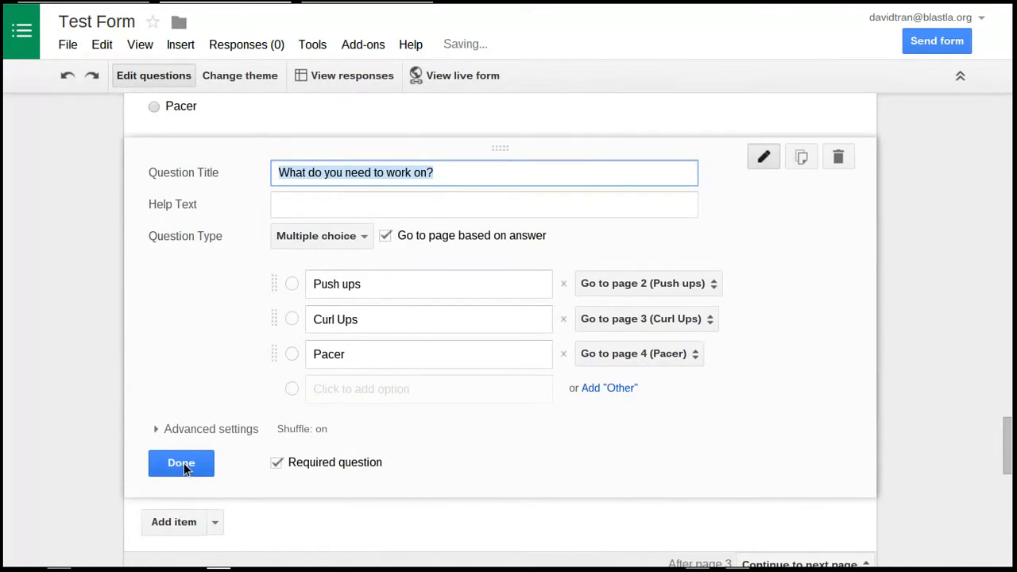
click(182, 464)
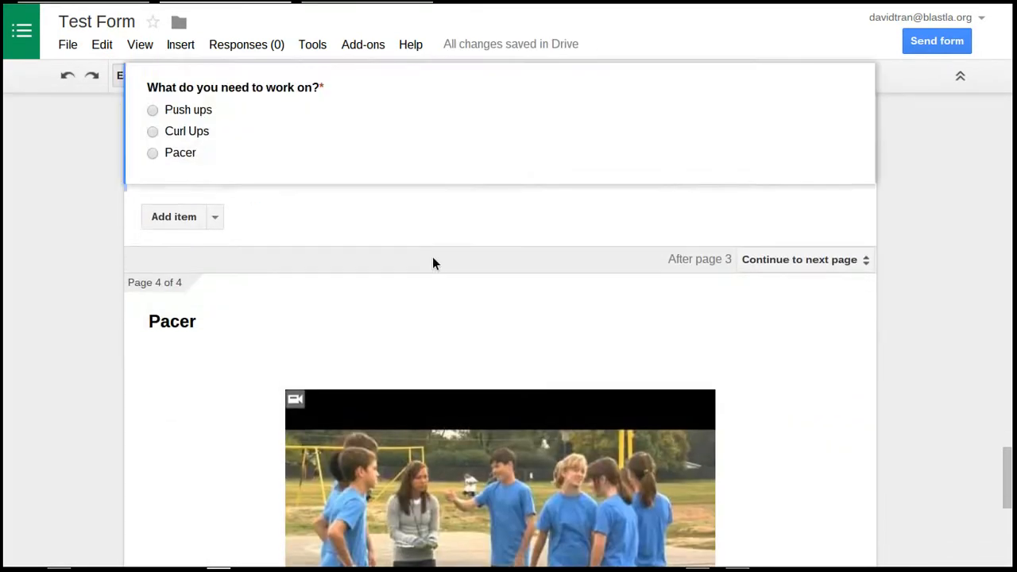
drag(433, 262, 443, 362)
scroll(531, 348, down, 3)
drag(482, 435, 495, 227)
scroll(568, 402, down, 5)
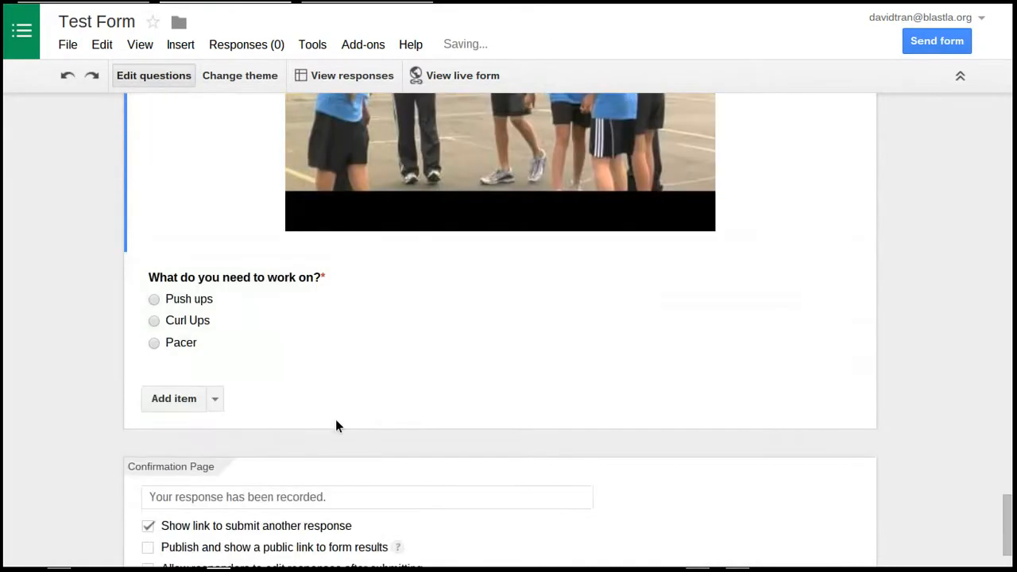
Reload the live form with the latest changes, discarding the pending responses and closing the extra copy of the form
click(499, 76)
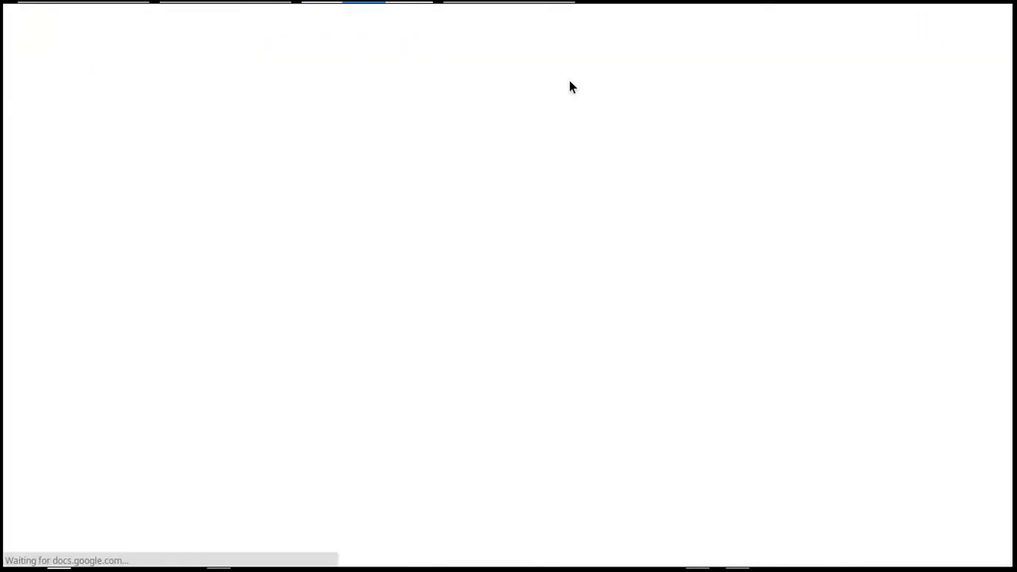
mouse_move(535, 8)
click(570, 13)
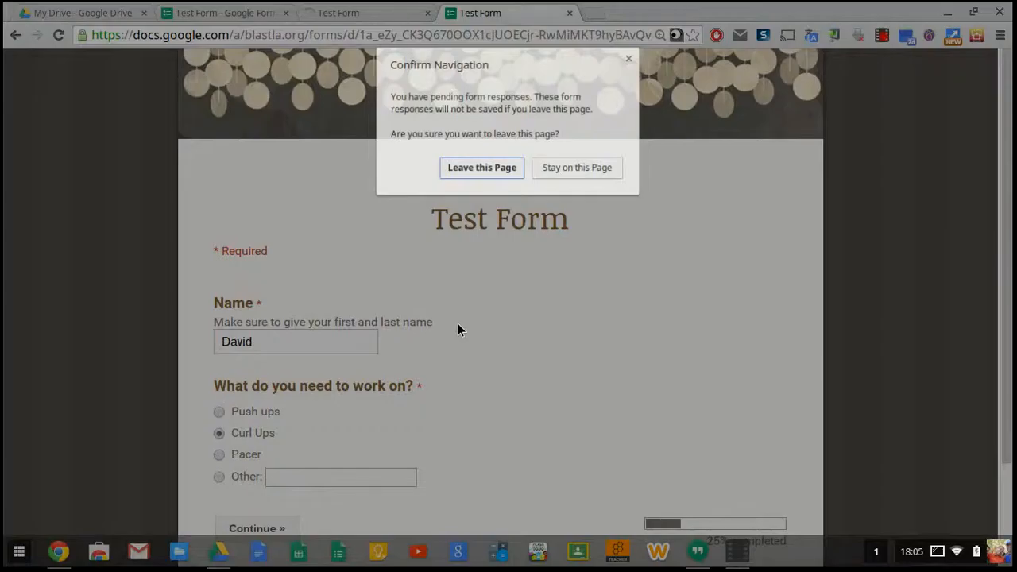
click(482, 171)
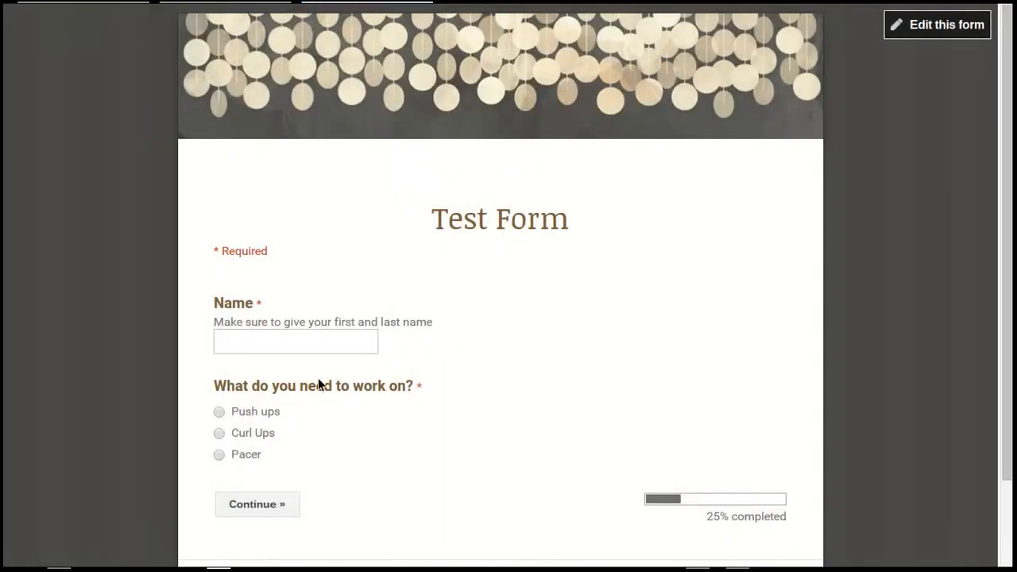
Choose Push ups as the area to work on, enter the respondent's name and continue
scroll(286, 389, down, 1)
click(250, 374)
click(266, 464)
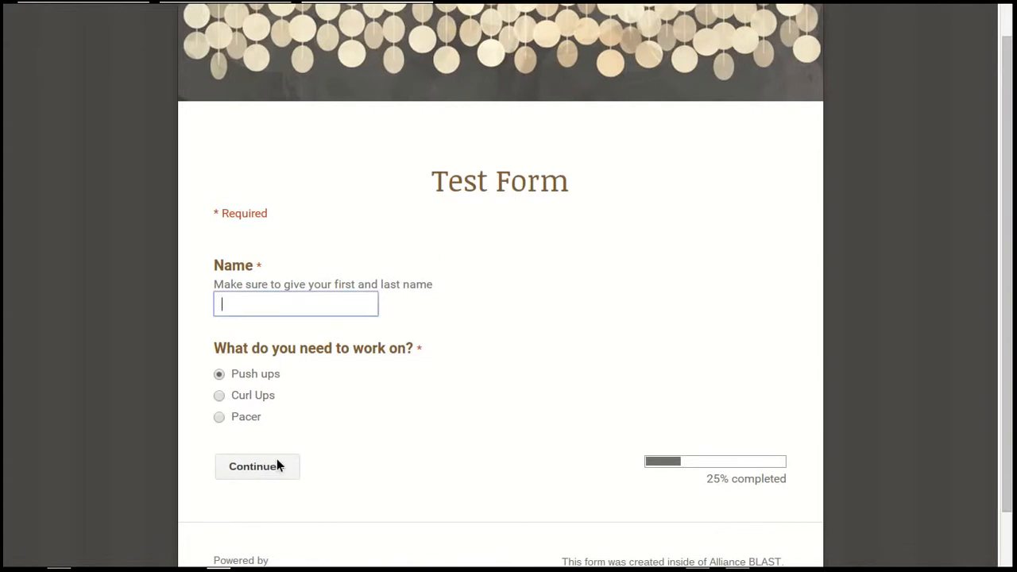
click(310, 308)
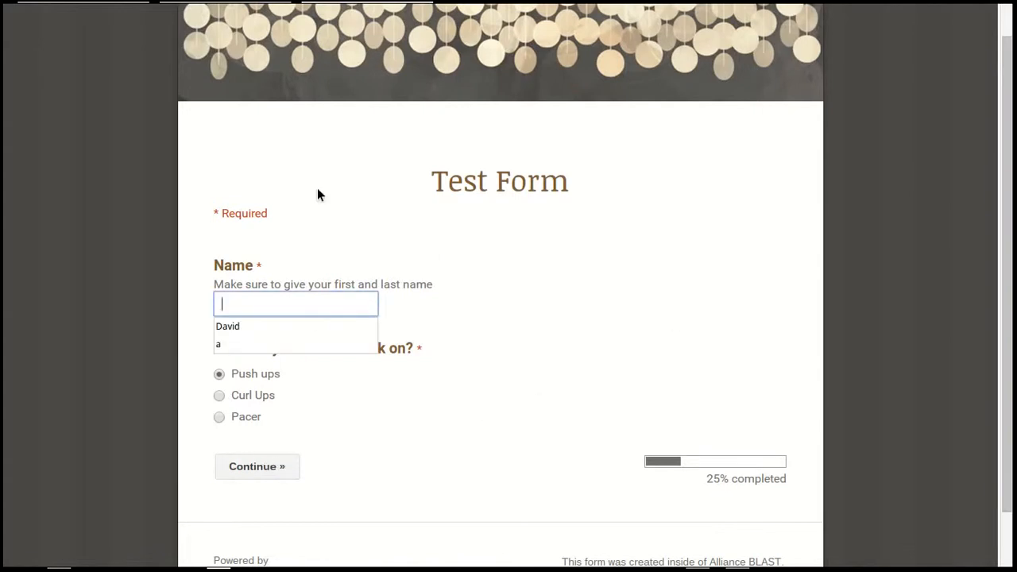
click(290, 328)
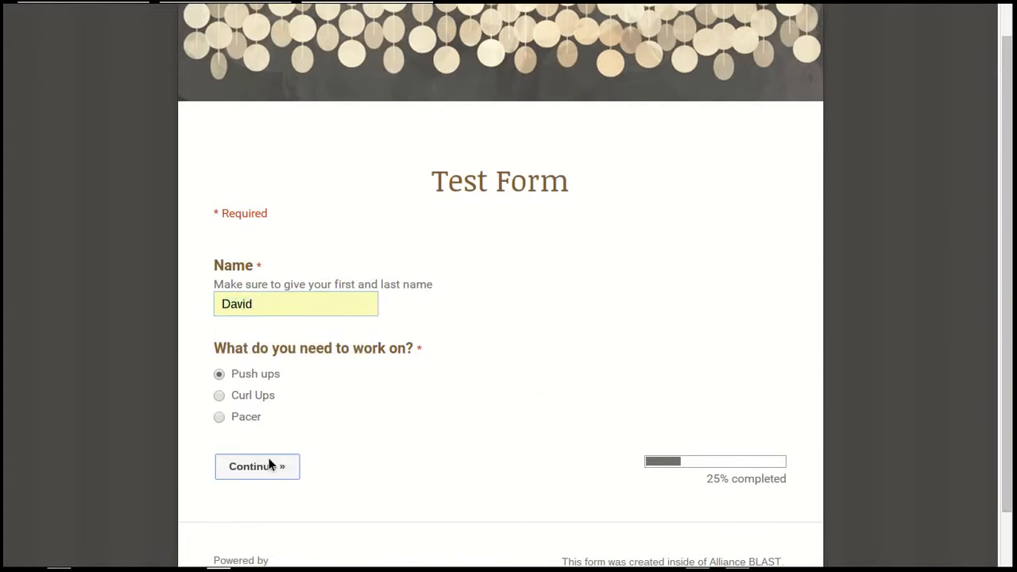
click(268, 465)
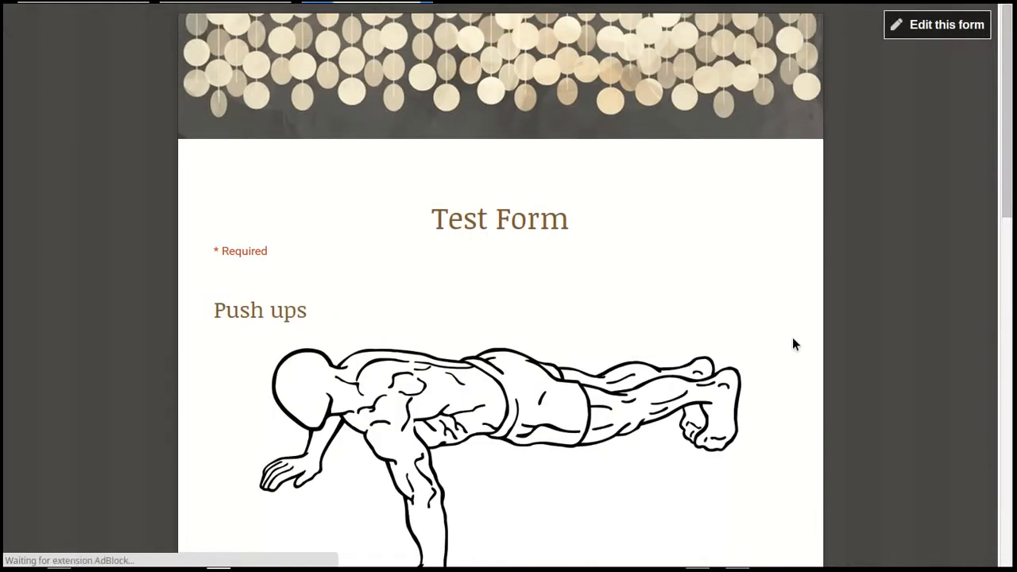
Answer the question below the live Push ups page's video with Curl Ups and continue
scroll(762, 349, down, 10)
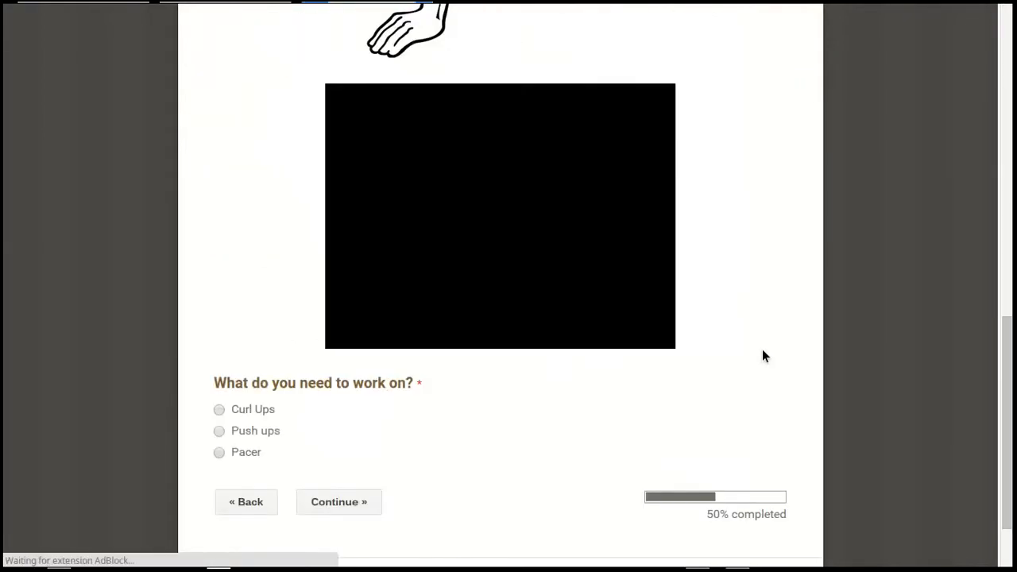
scroll(242, 425, down, 1)
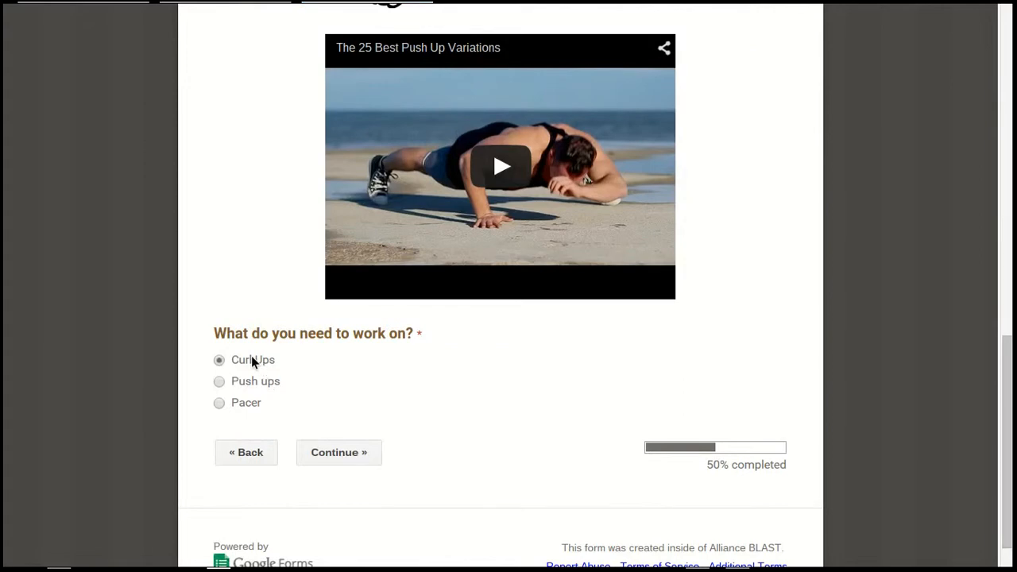
click(346, 453)
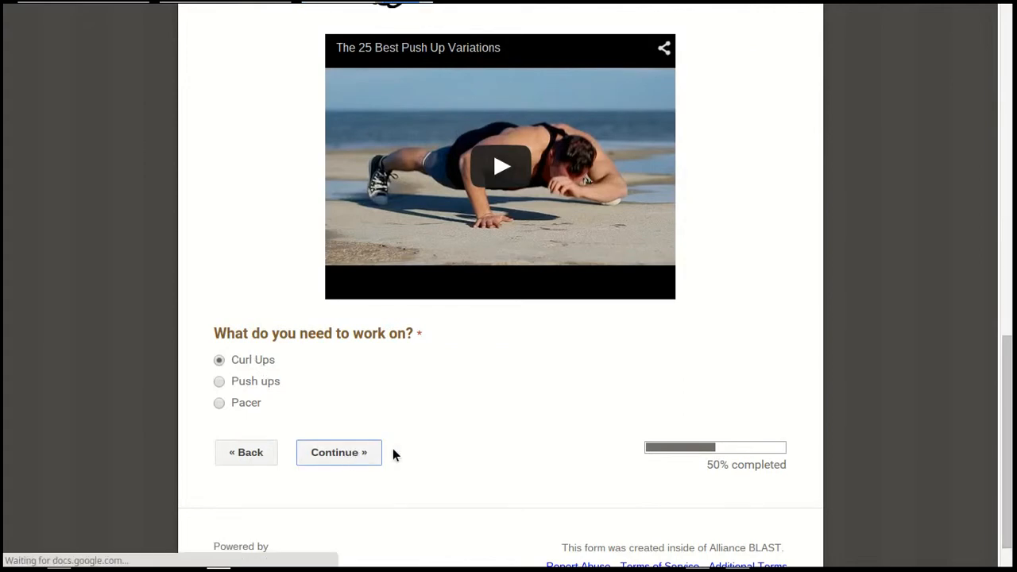
Answer the question below the live Curl Ups page's video with Push ups and continue
scroll(719, 235, down, 1)
scroll(715, 237, down, 4)
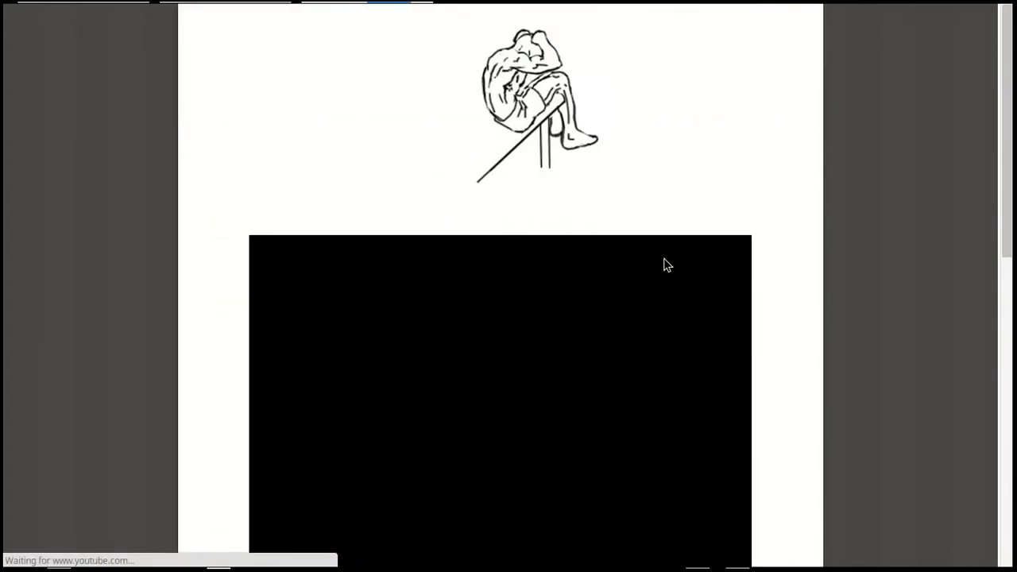
scroll(665, 250, down, 4)
click(260, 307)
click(324, 399)
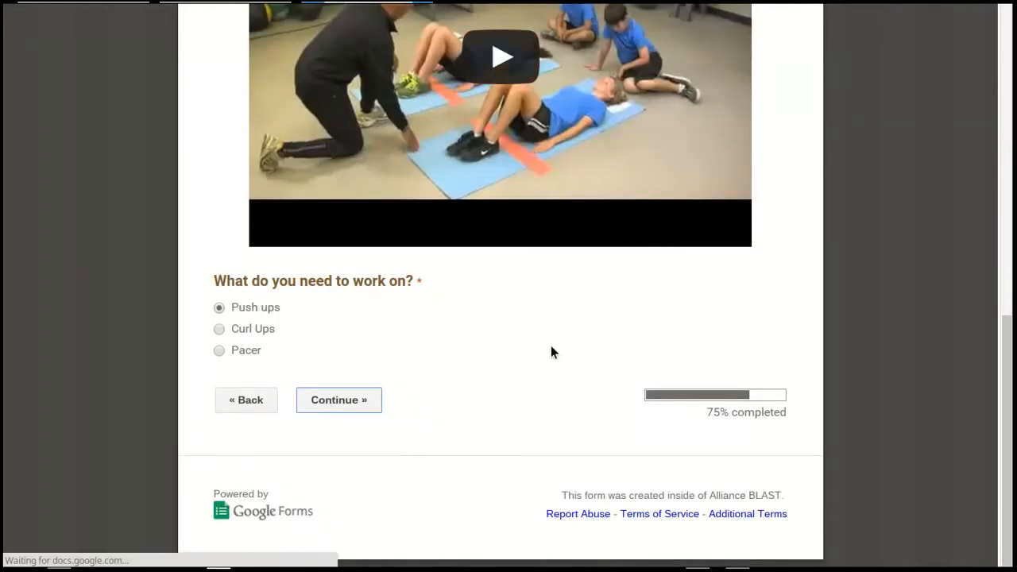
Continue from the live Push ups page to Pacer and try to submit the form with the Pacer page's question unanswered
scroll(644, 319, down, 15)
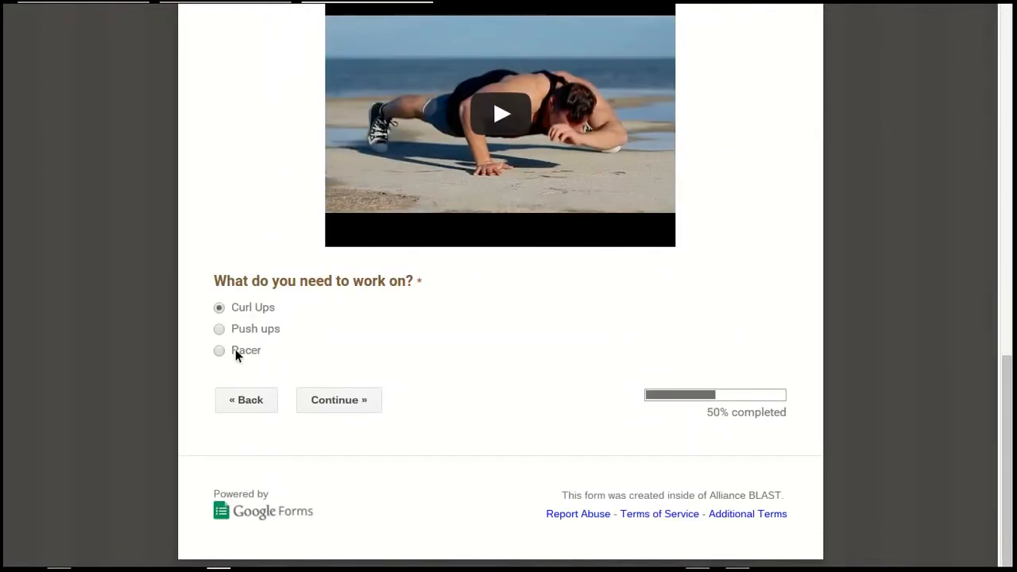
click(224, 350)
click(324, 394)
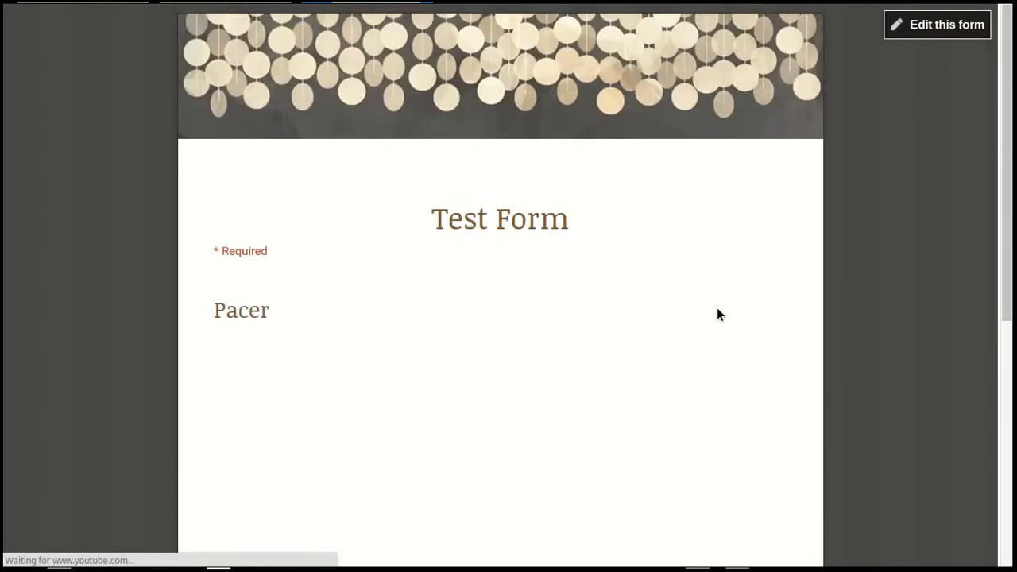
scroll(718, 315, down, 6)
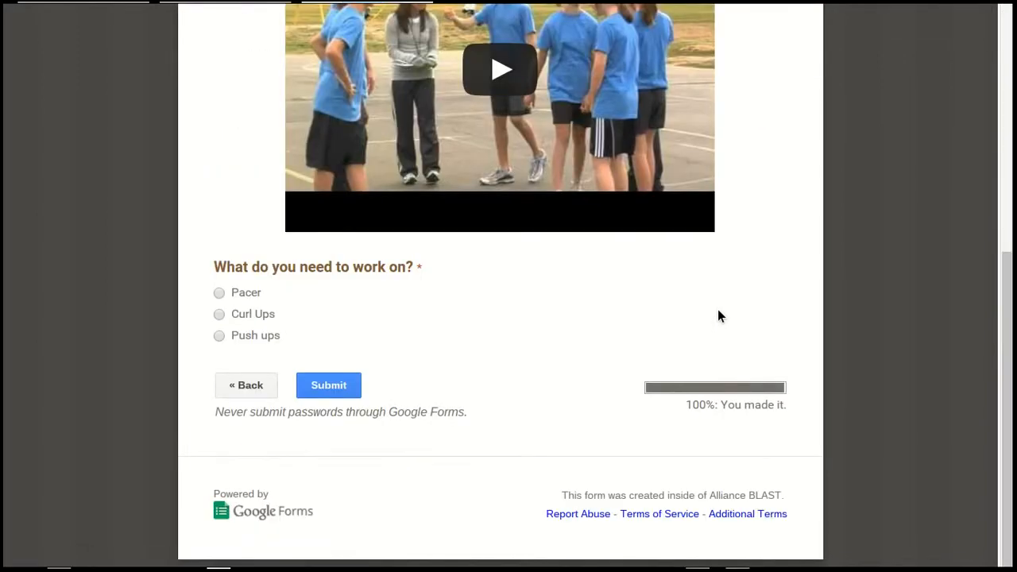
click(328, 387)
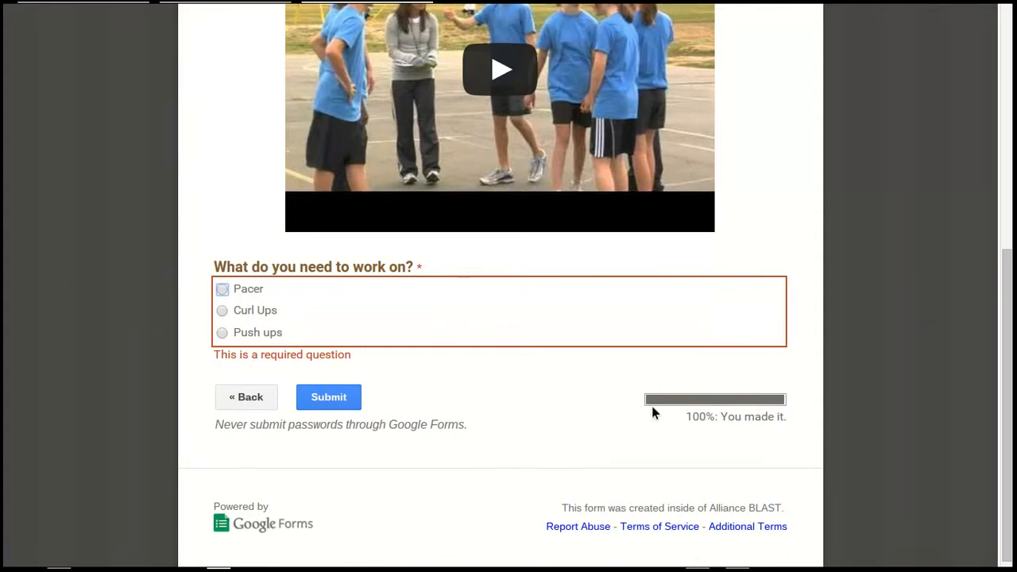
Close the live form and go back to the question below the Push ups page's video in the form editor
mouse_move(486, 14)
click(431, 13)
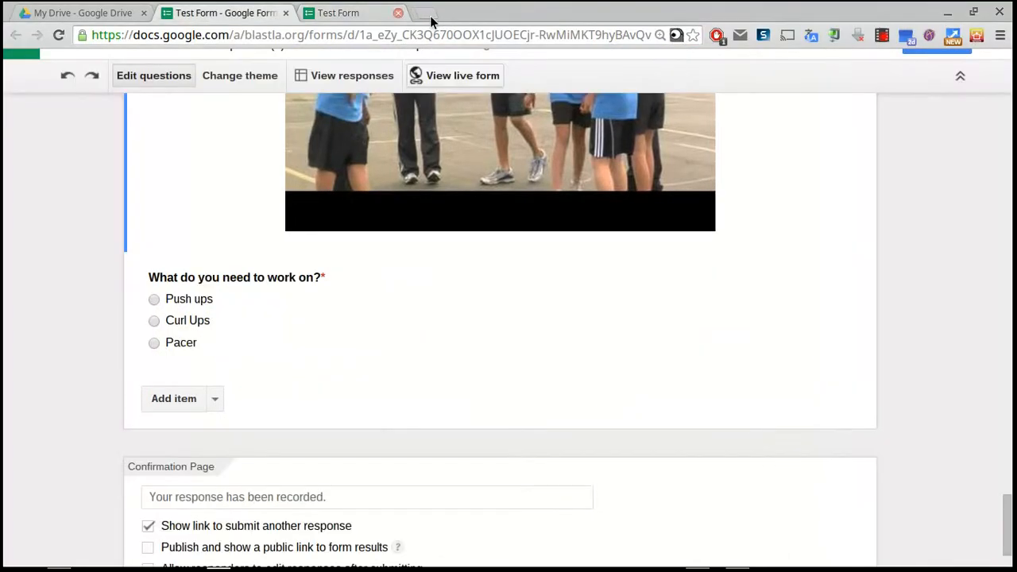
scroll(231, 350, down, 5)
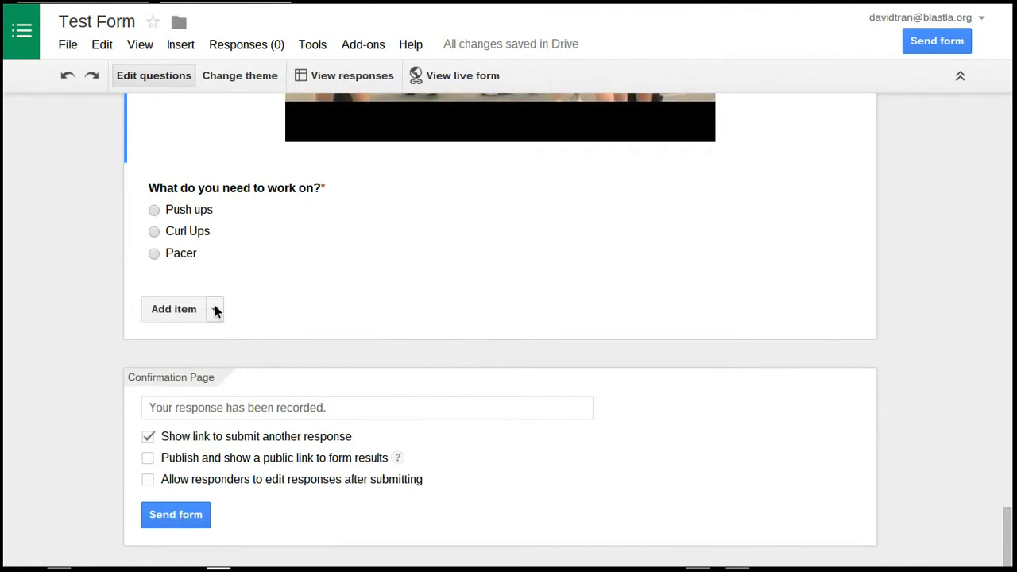
scroll(480, 370, up, 4)
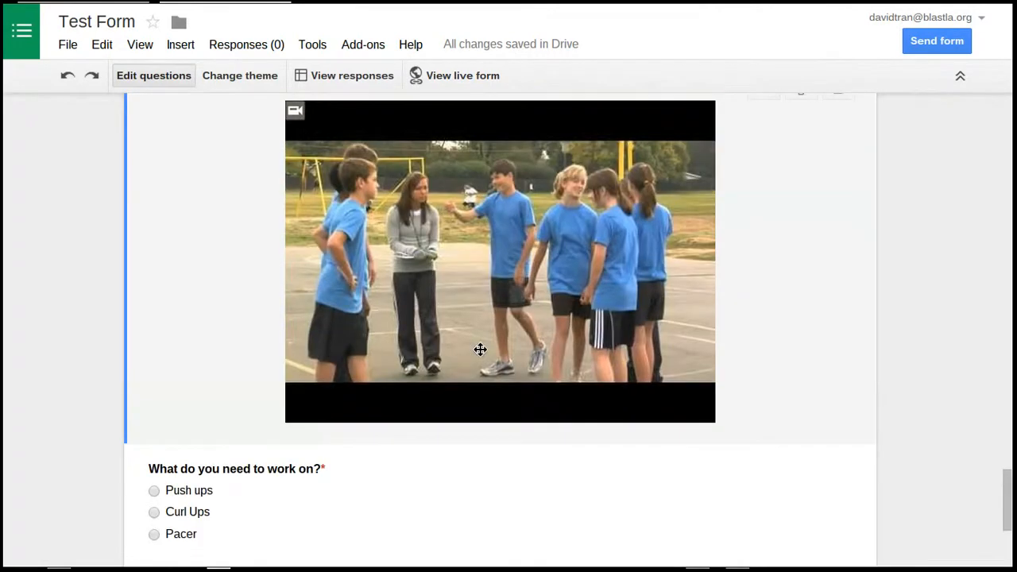
scroll(480, 342, up, 6)
scroll(422, 262, up, 10)
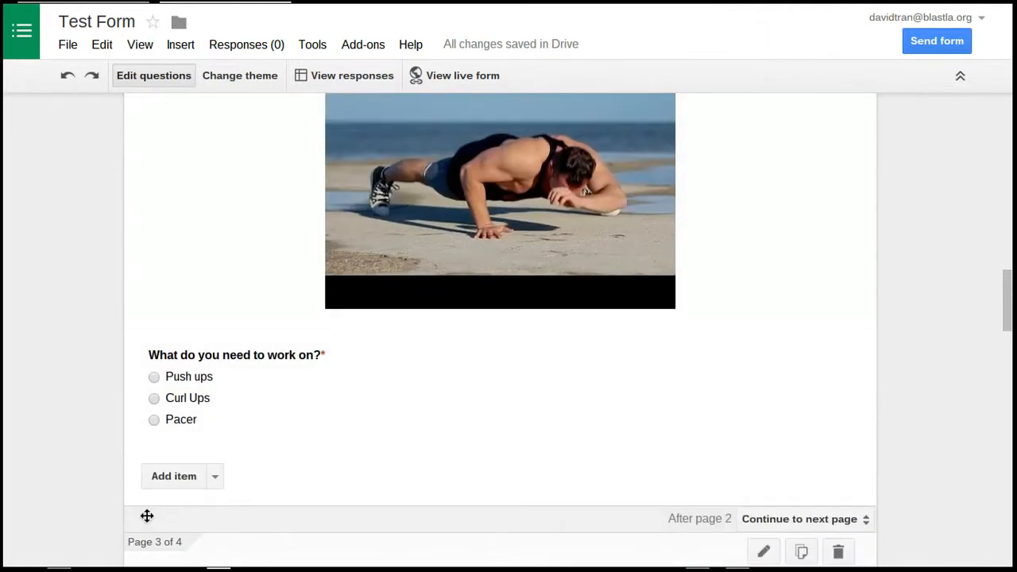
Add the required, number-only text question "How many did you do?" to the Push ups page, placed above "What do you need to work on?"
click(212, 476)
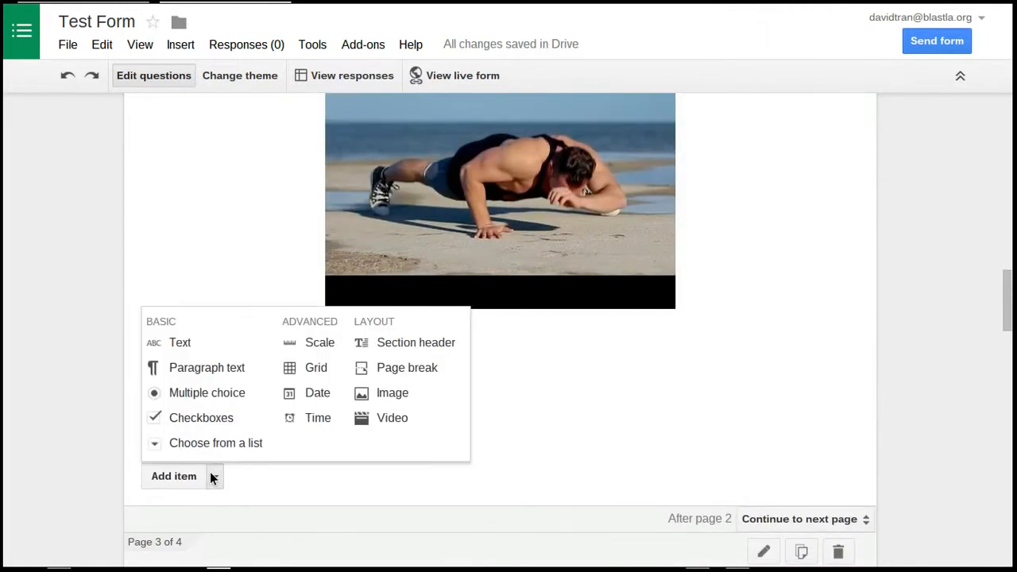
click(199, 349)
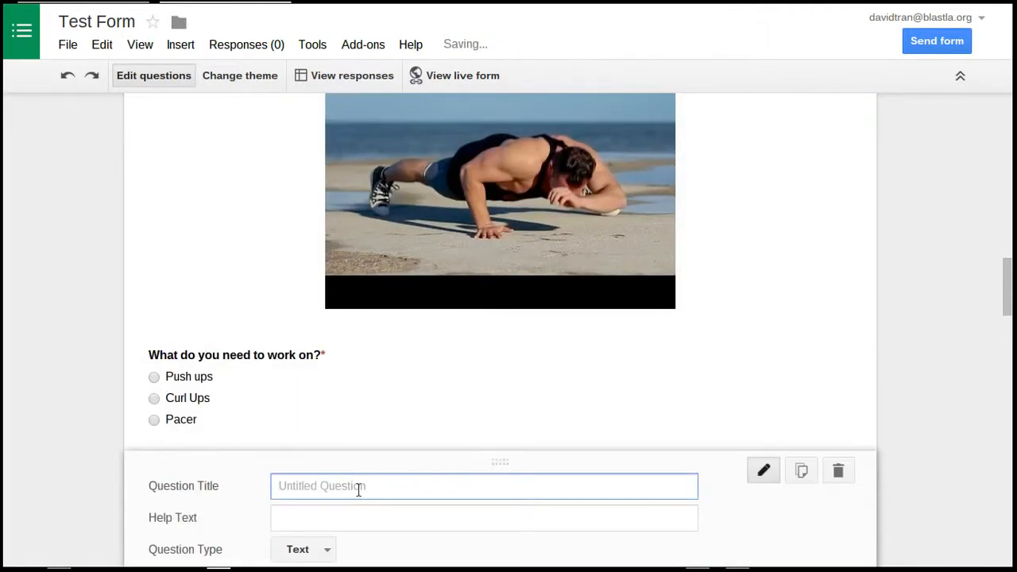
text(How many did you do?)
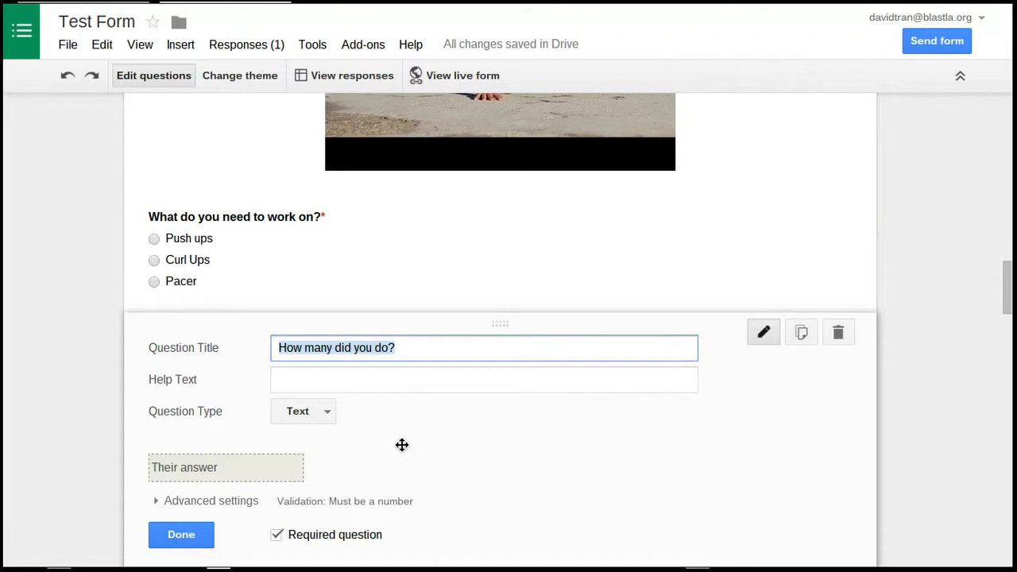
click(198, 541)
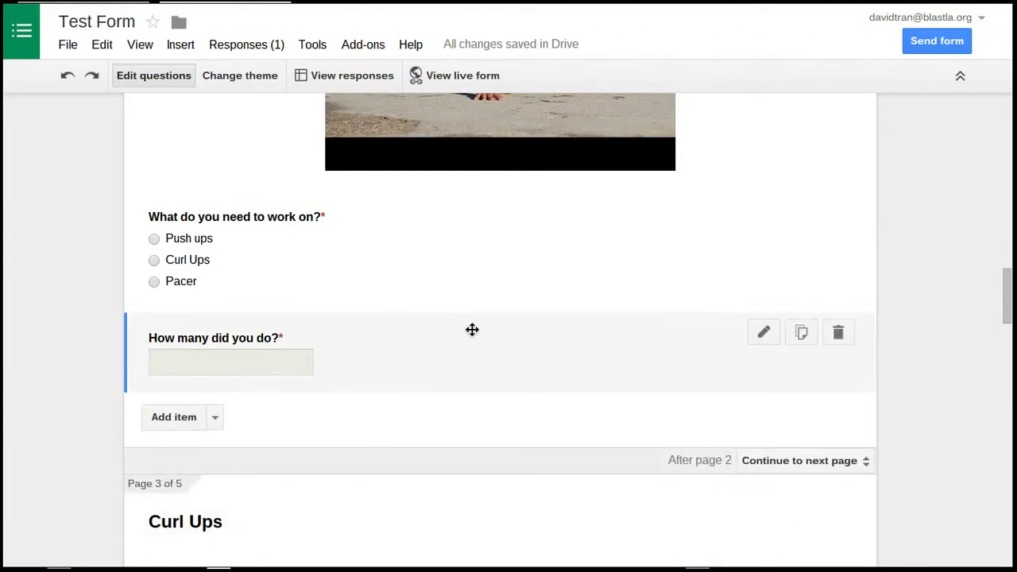
drag(458, 368, 463, 247)
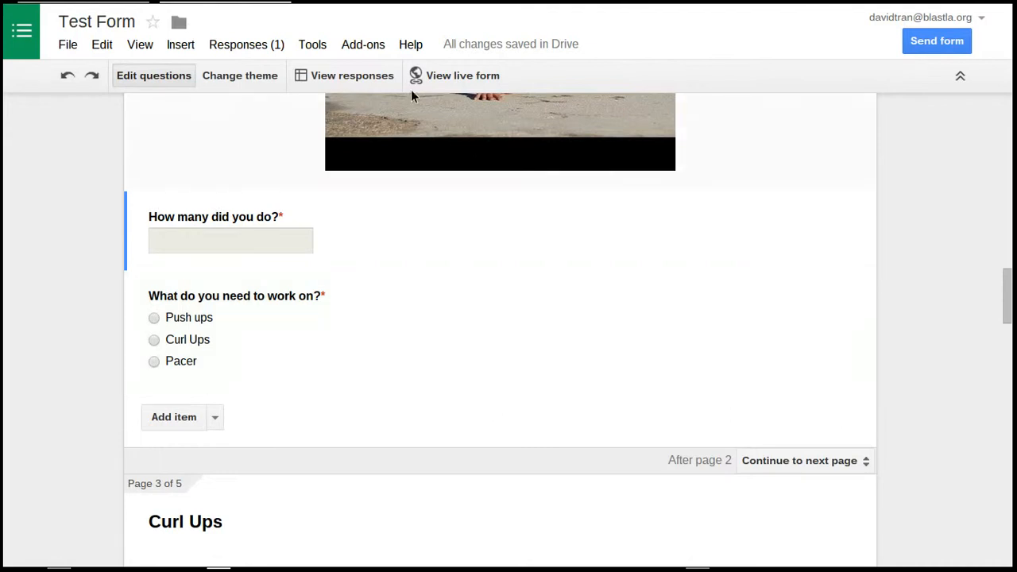
Open the live form, enter the respondent's name, choose Curl Ups as the area to work on and continue
click(435, 79)
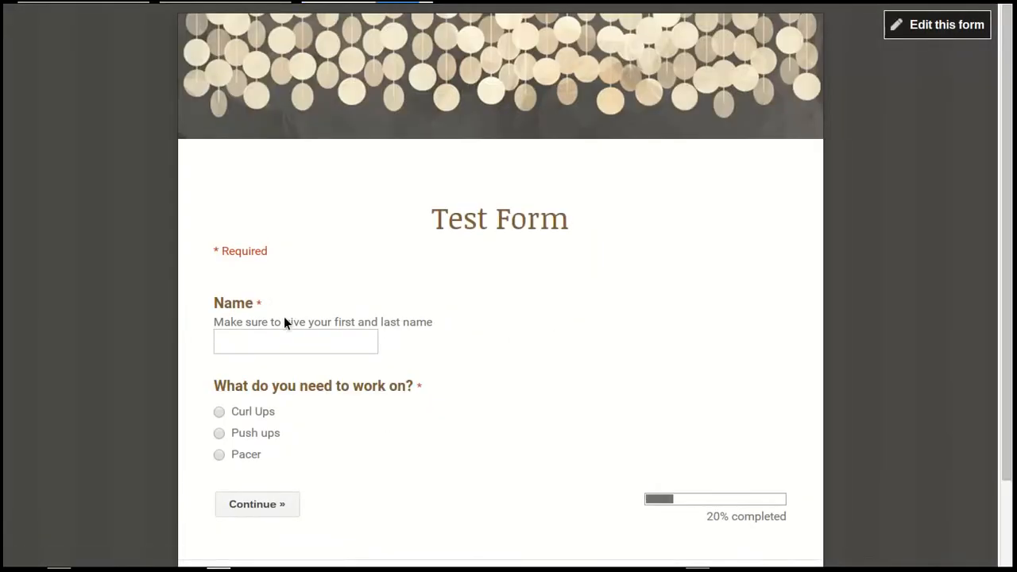
click(328, 342)
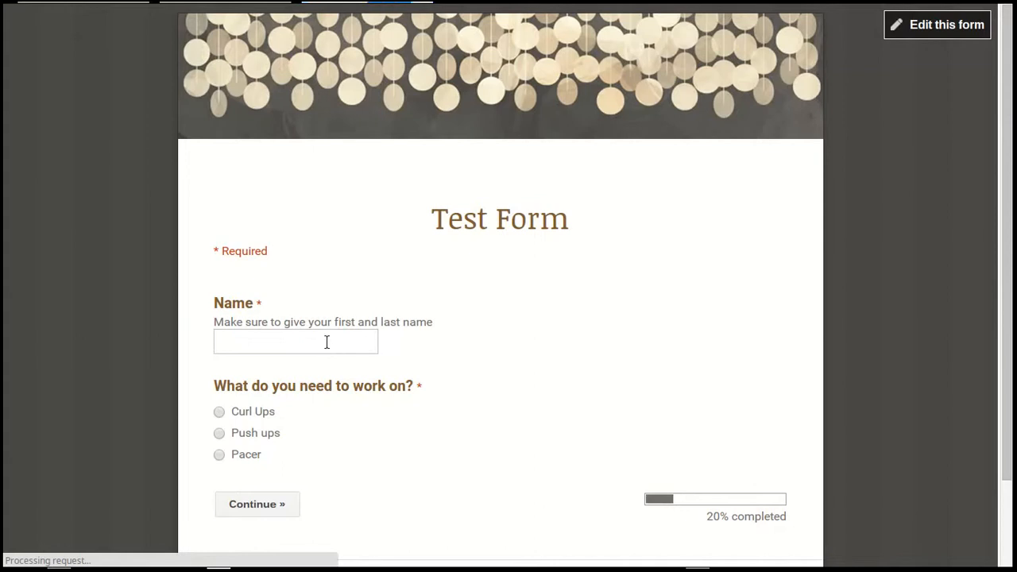
click(280, 372)
click(270, 413)
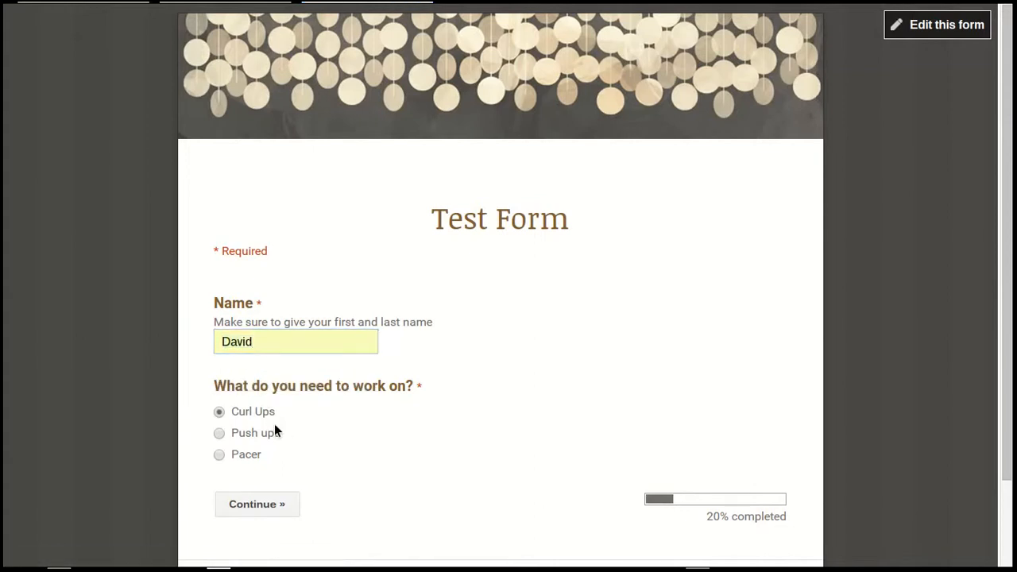
click(257, 504)
Answer 80 for how many were done on the live Curl Ups page, choose Push ups and continue
scroll(561, 414, down, 10)
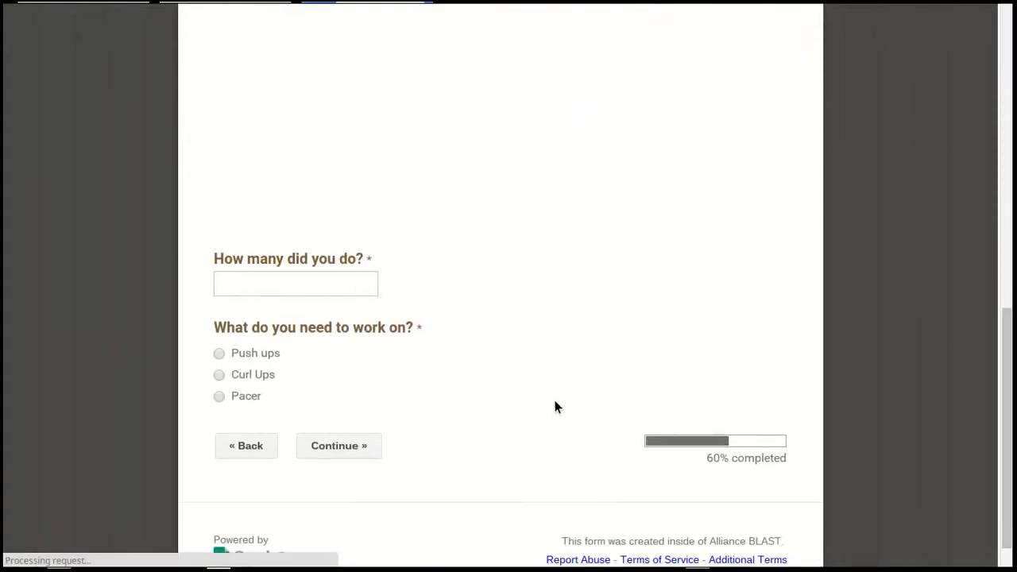
click(314, 280)
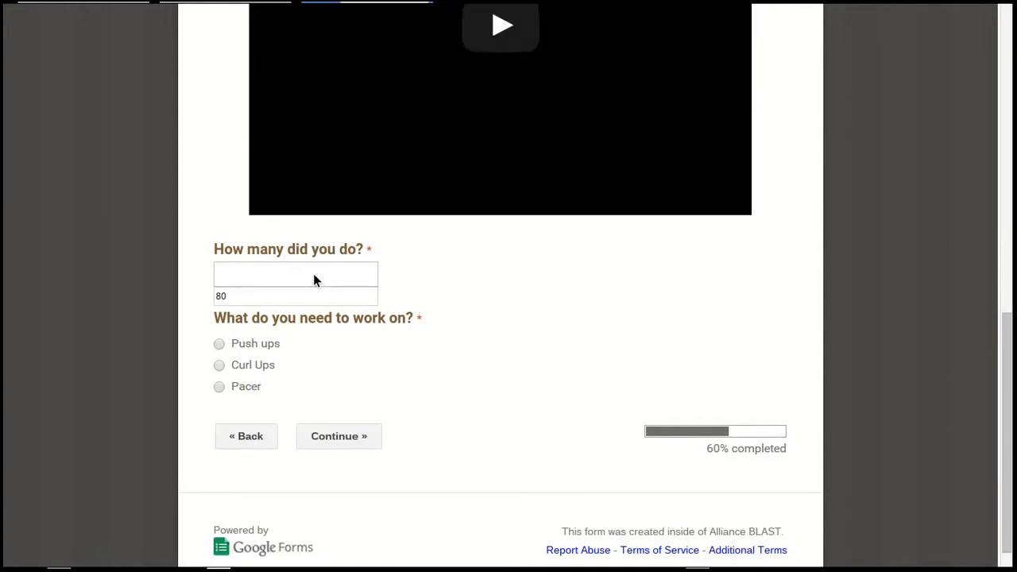
click(259, 299)
click(250, 343)
click(358, 438)
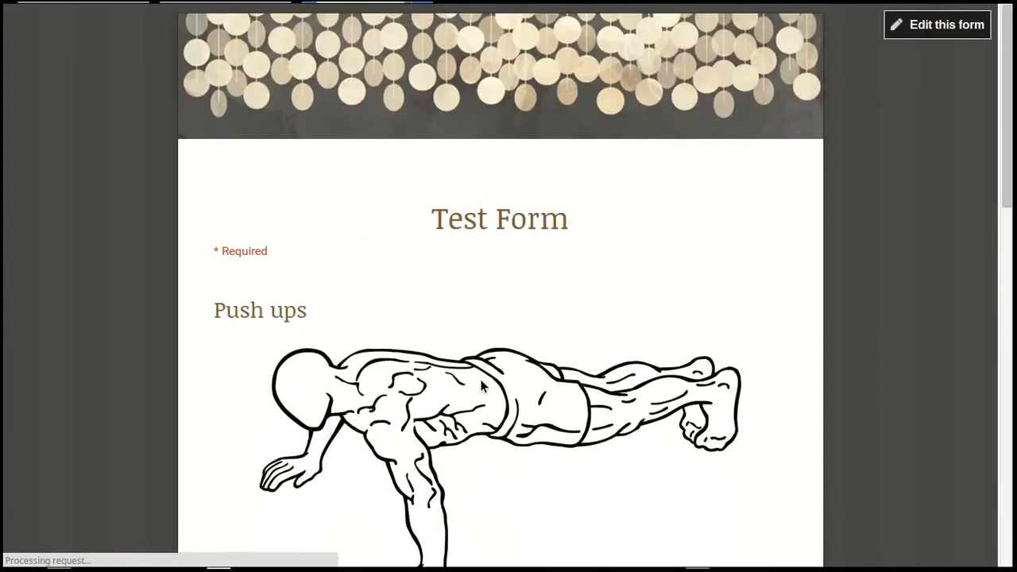
Answer 90 for how many were done on the live Push ups page, choose Pacer and continue
scroll(528, 369, down, 5)
scroll(528, 370, down, 8)
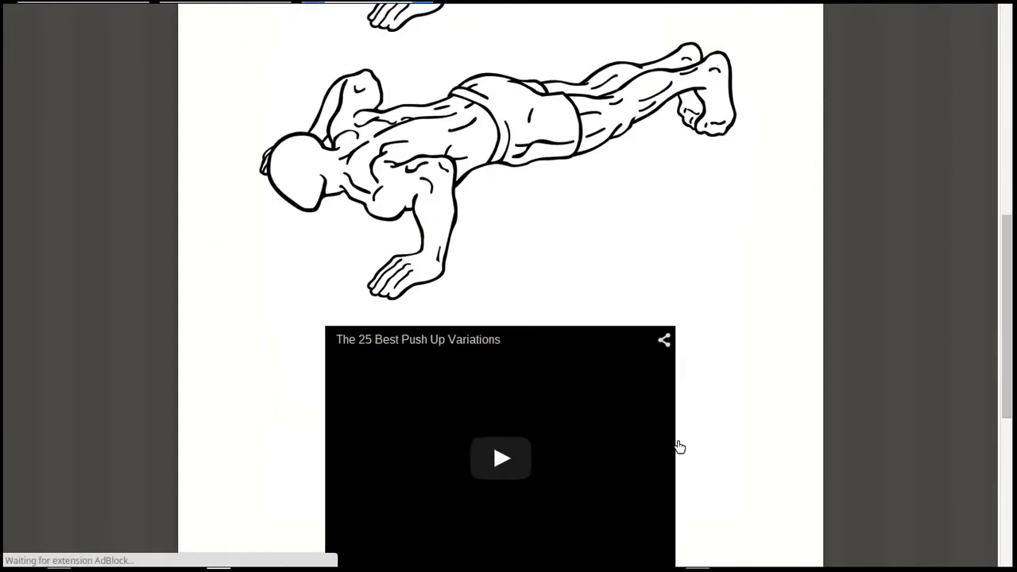
click(335, 232)
text(90)
click(247, 354)
click(368, 406)
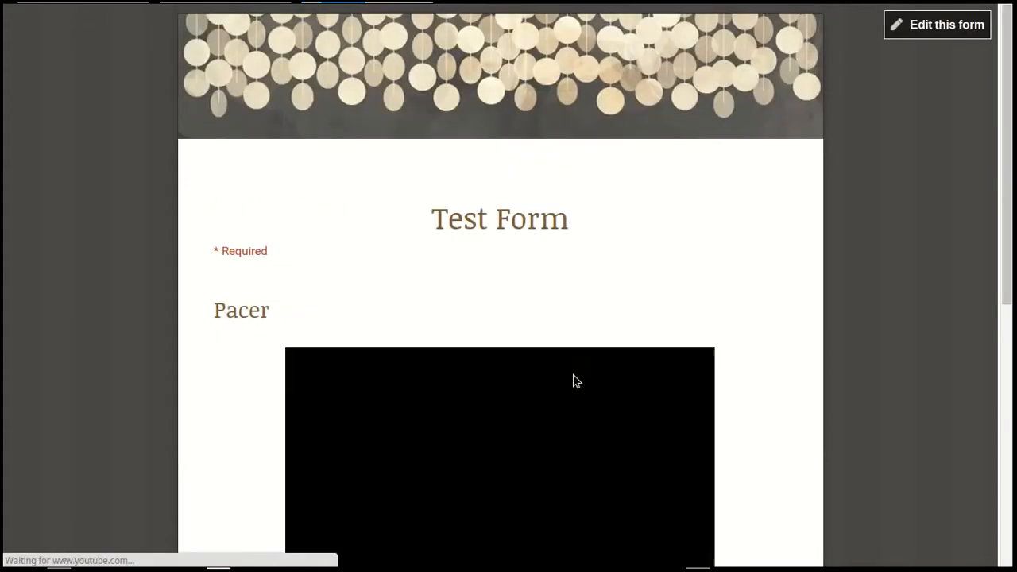
Enter 90 as the number of laps run on the live Pacer page, and close the live form without saving the responses
scroll(658, 340, down, 5)
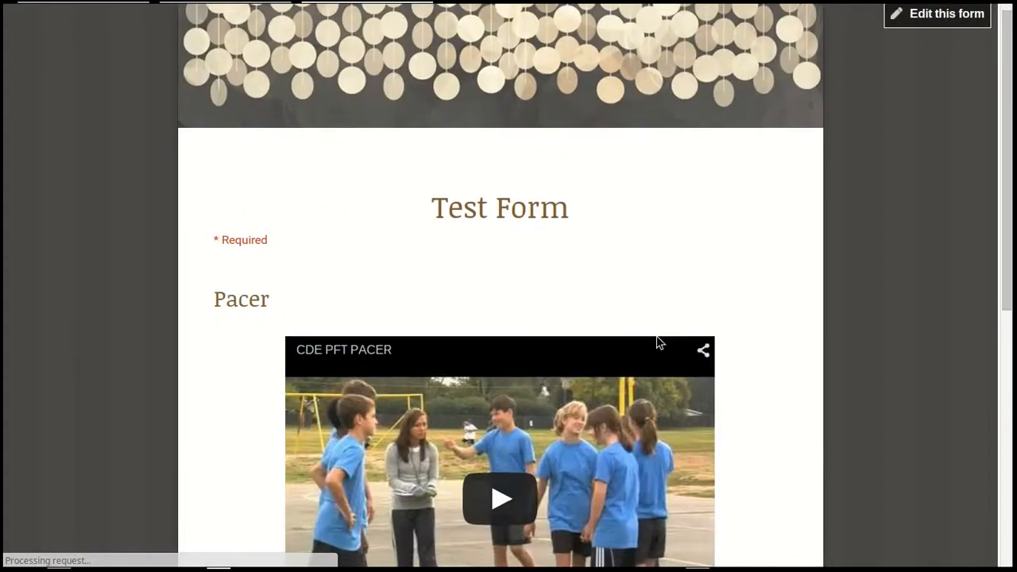
click(314, 237)
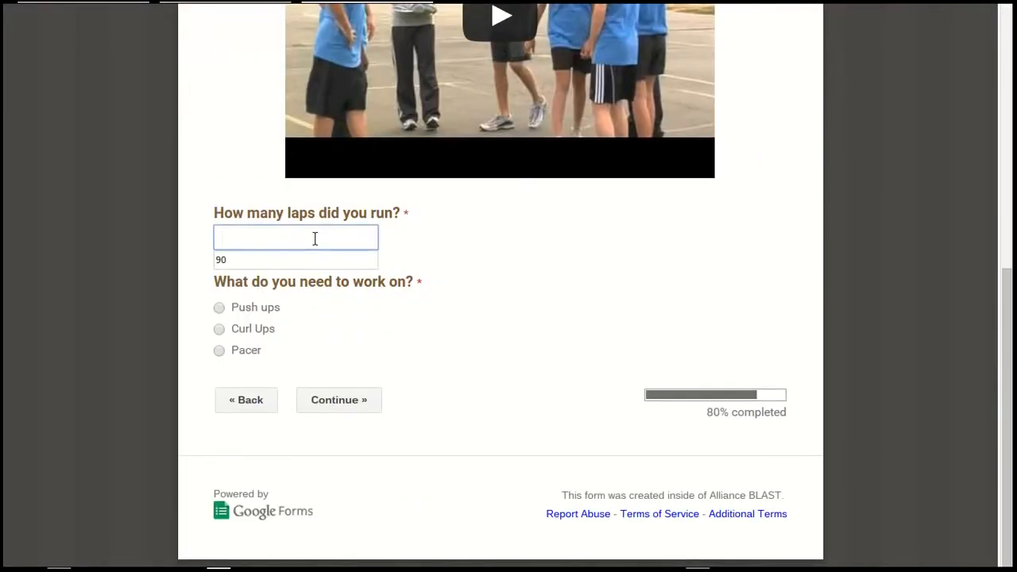
click(318, 259)
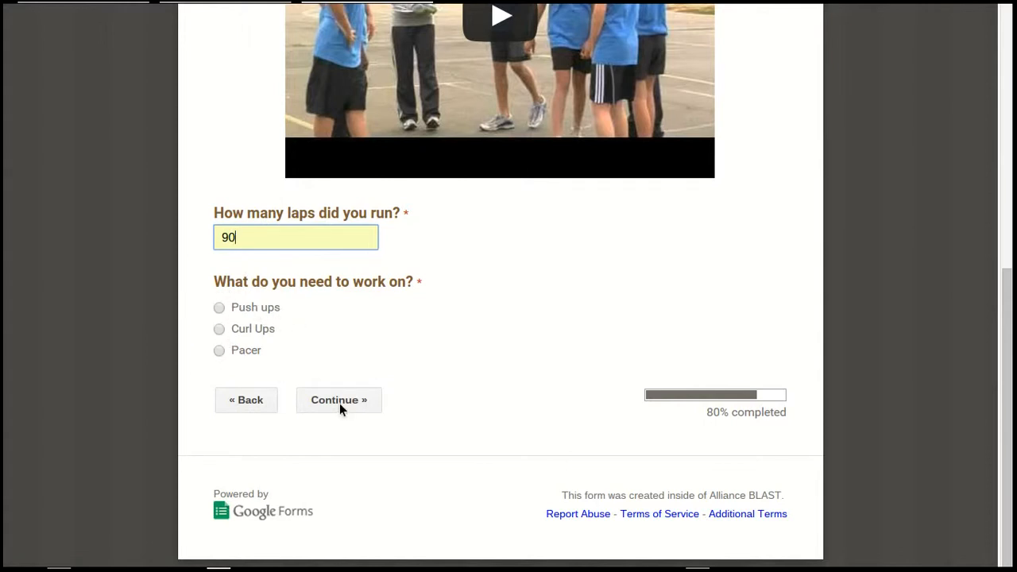
click(428, 13)
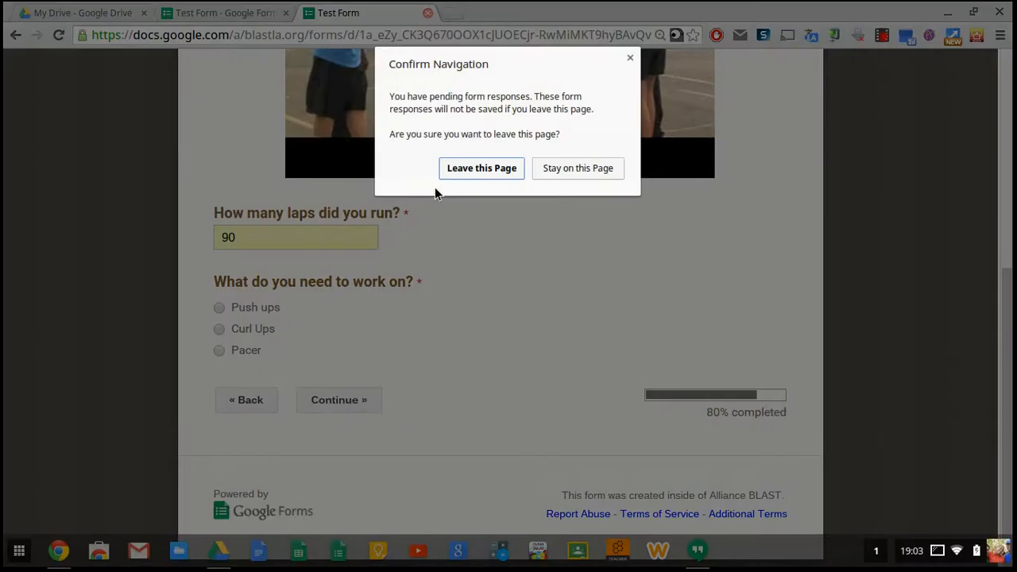
click(508, 171)
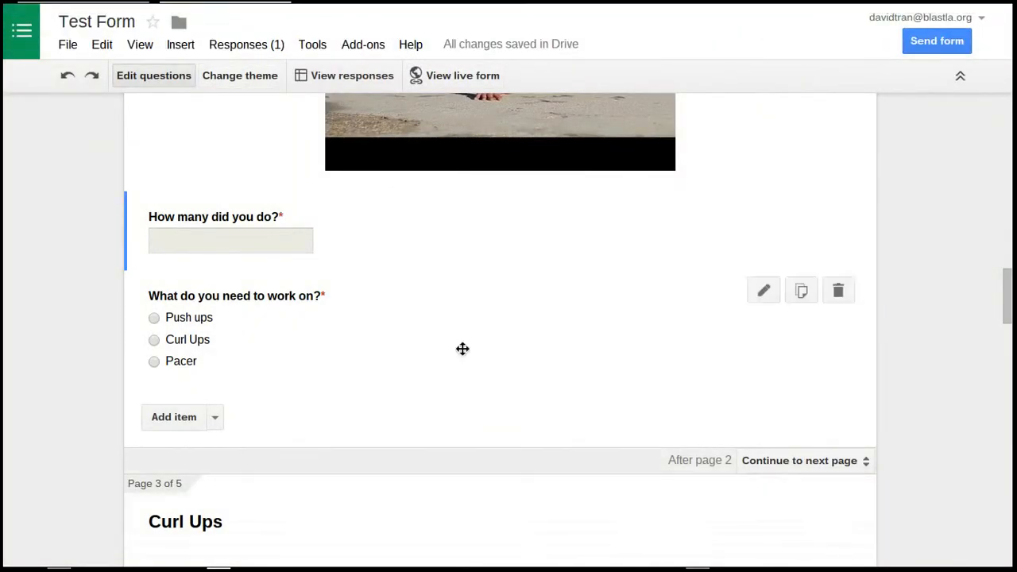
Add a "Submit Scores" option to the Push ups page's "What do you need to work on?" question, leading to page 5 (Submit scores)
scroll(571, 342, up, 15)
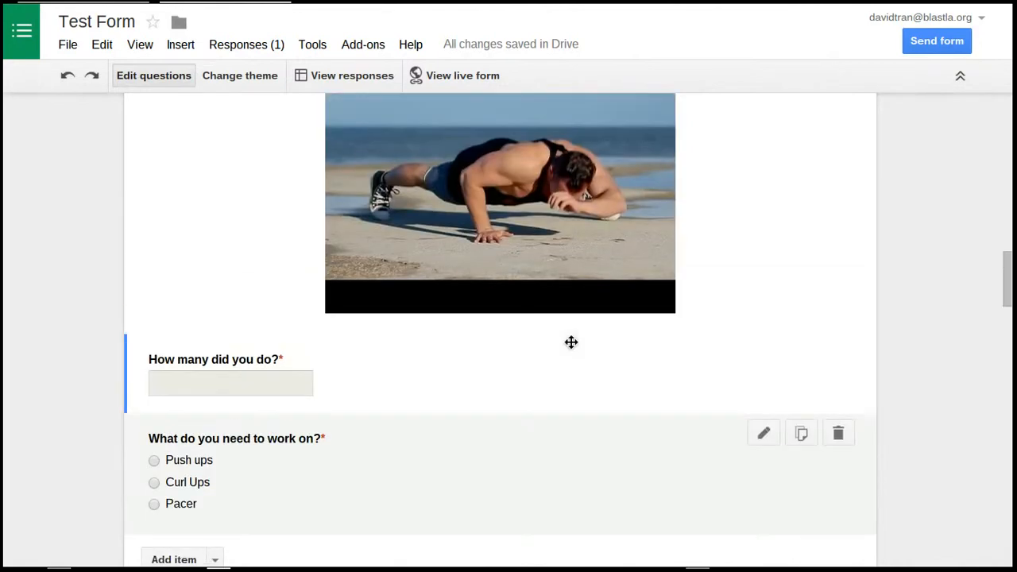
scroll(573, 344, up, 3)
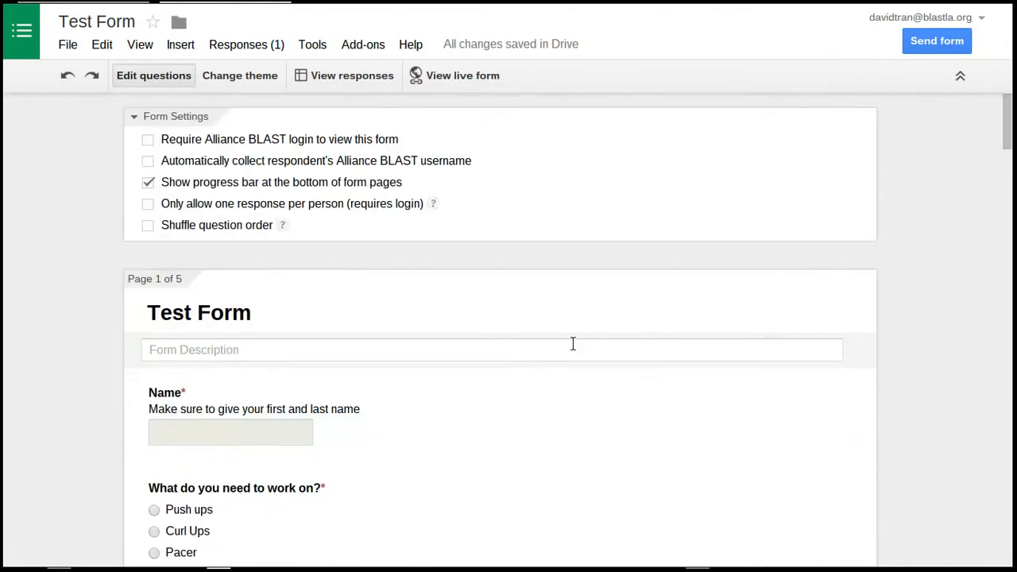
scroll(572, 345, down, 12)
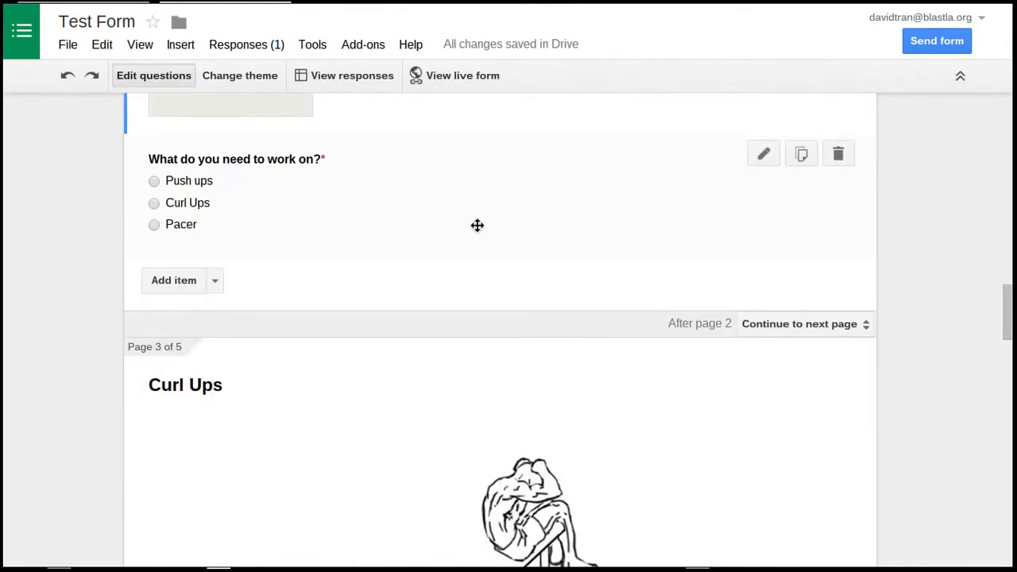
click(477, 225)
click(369, 386)
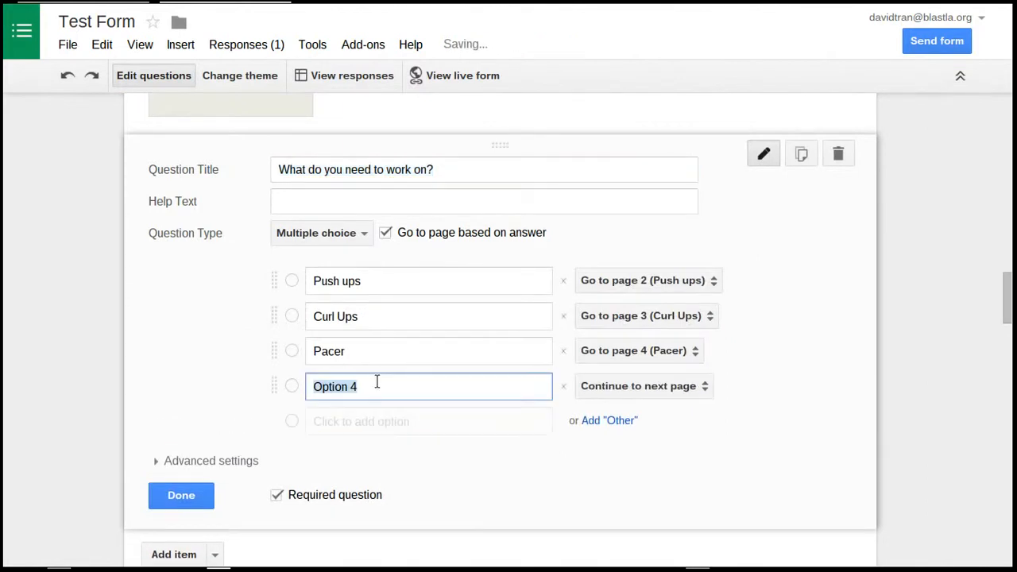
text(Sum)
text(bmit )
text(Scores)
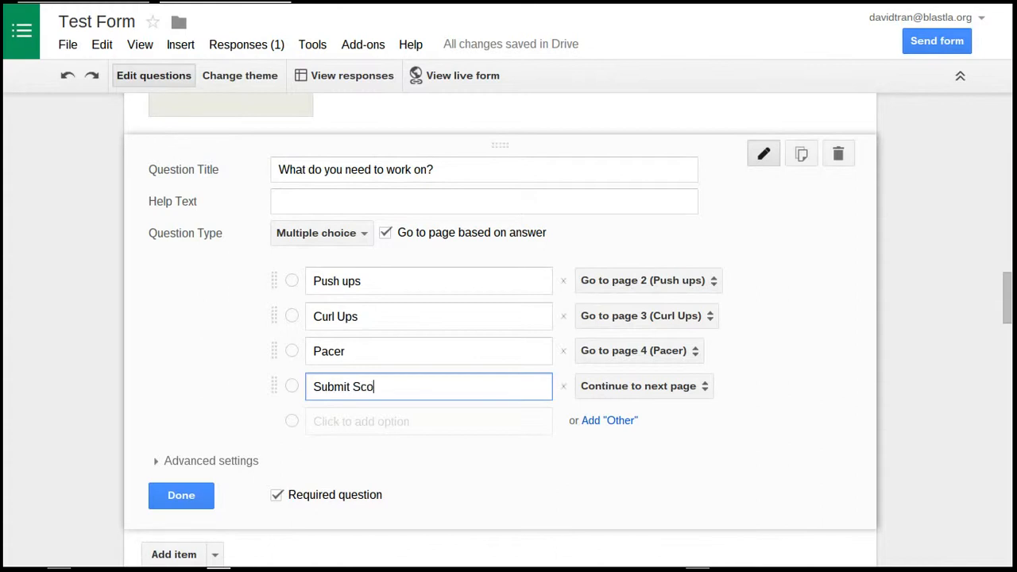
click(600, 389)
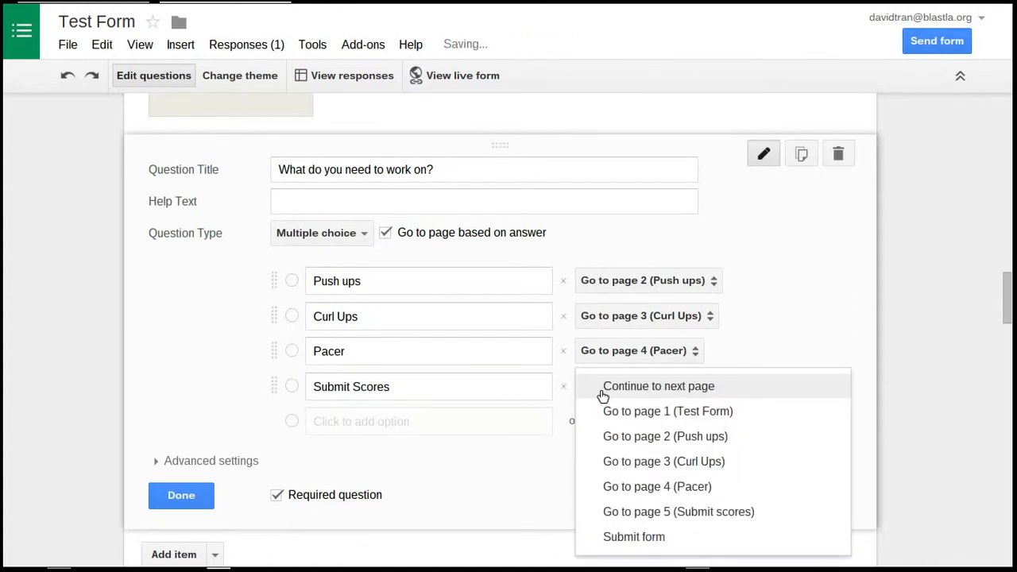
click(712, 513)
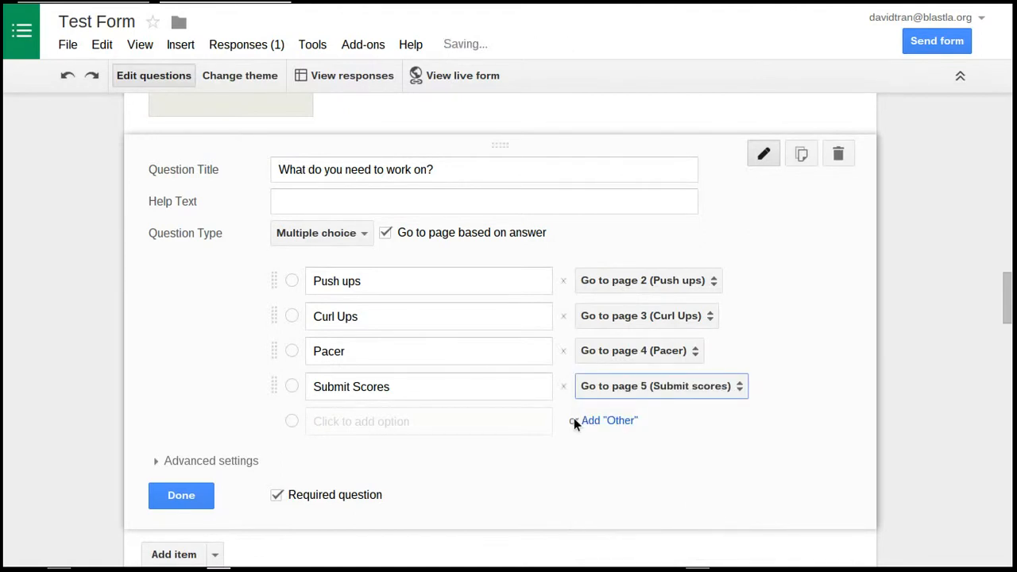
click(181, 496)
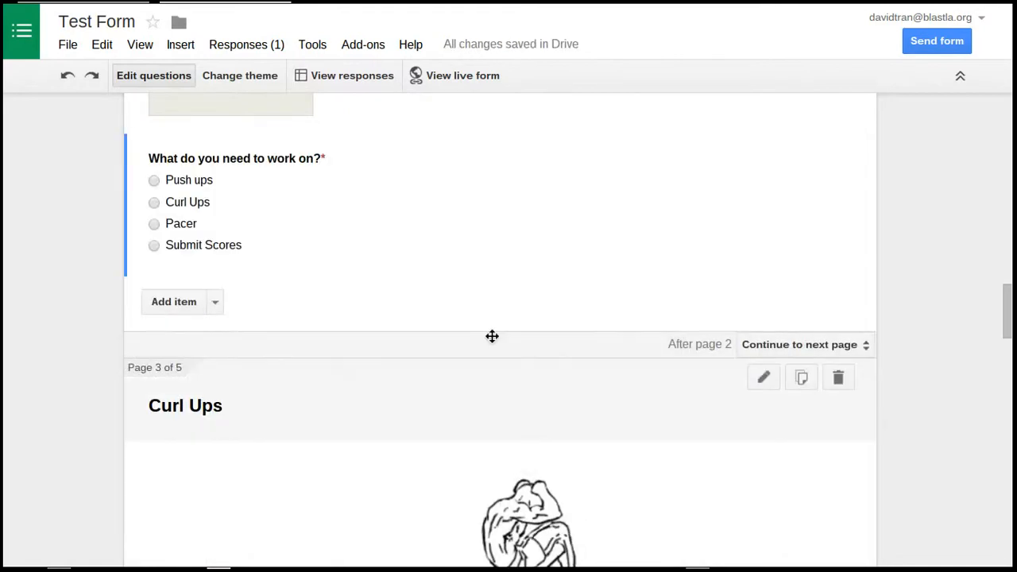
Add a "Submit Scores" option to the Curl Ups page's "What do you need to work on?" question, leading to page 5 (Submit scores)
scroll(492, 342, down, 15)
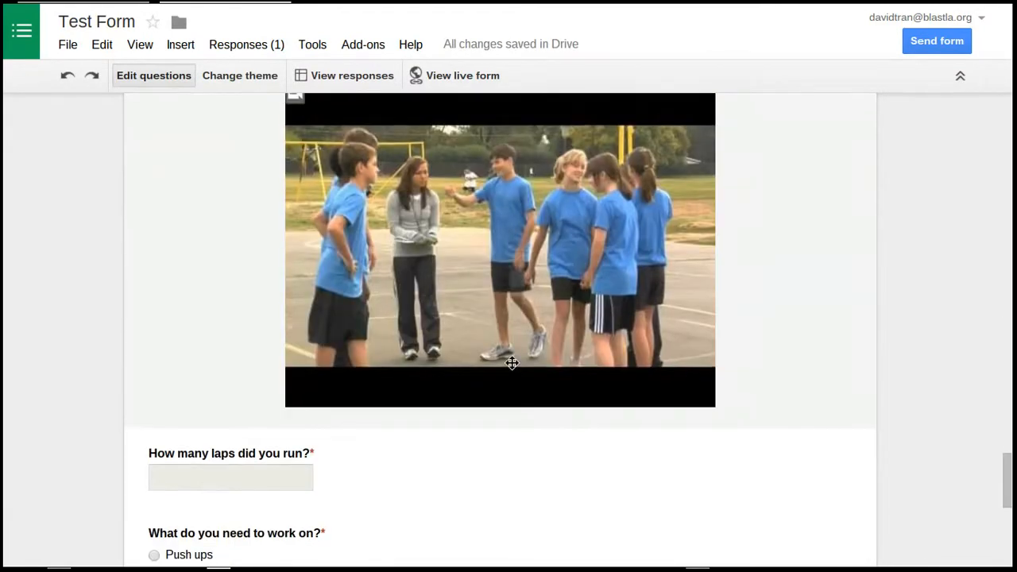
scroll(512, 363, up, 5)
click(446, 251)
click(455, 429)
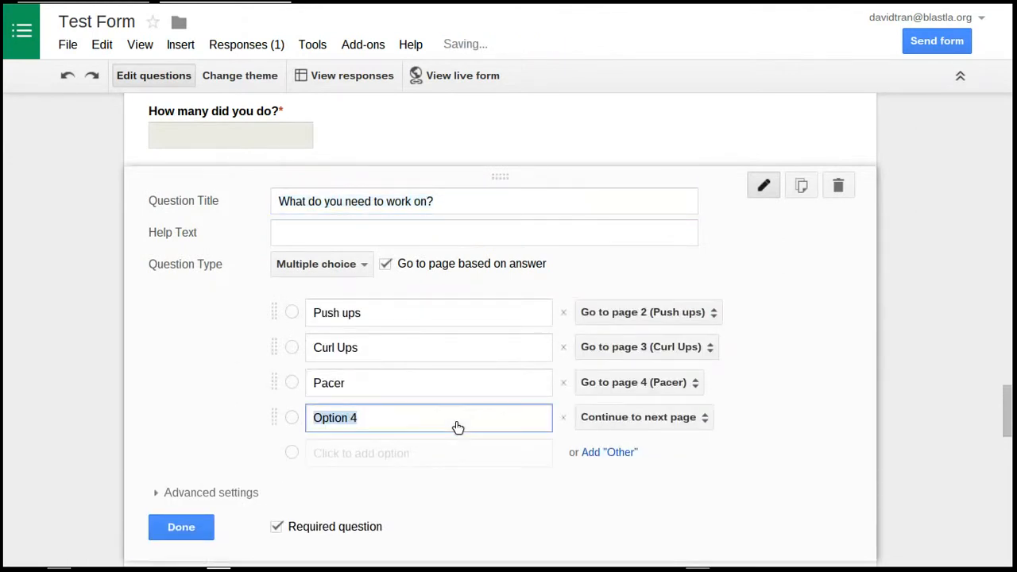
text(Submit Scores)
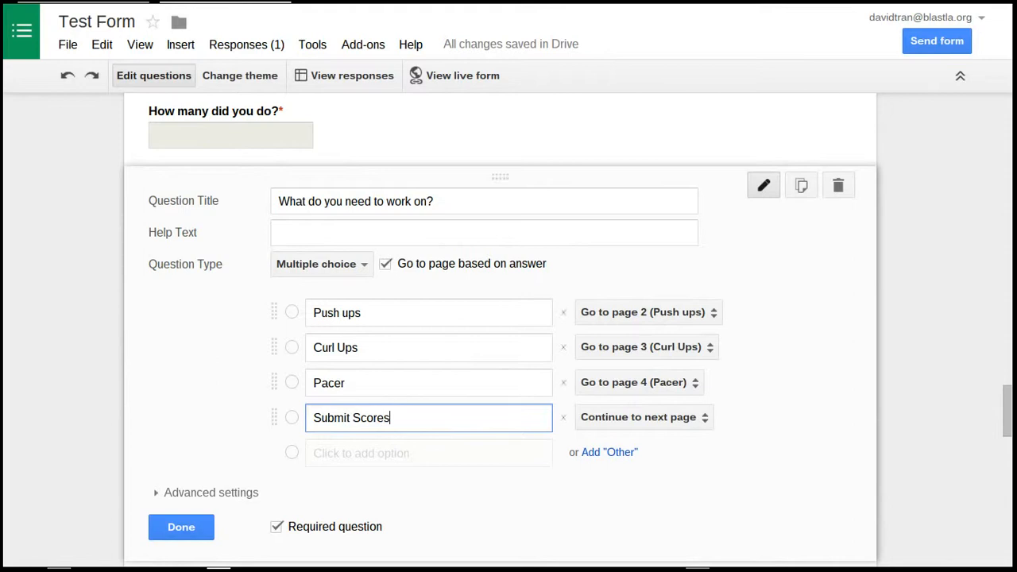
click(588, 421)
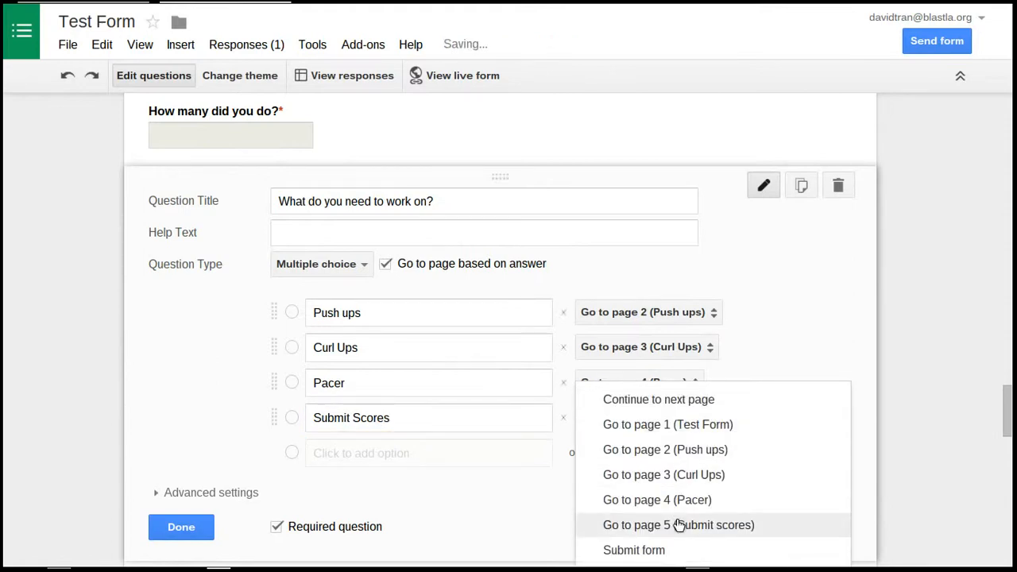
click(676, 525)
click(202, 529)
scroll(475, 429, down, 5)
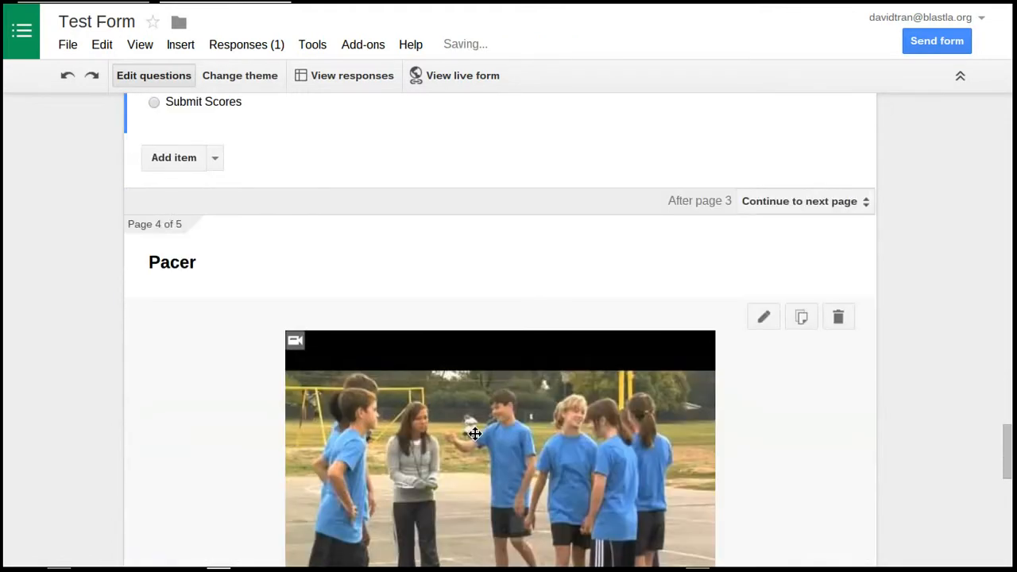
Add a "Submit Scores" option to the Pacer page's "What do you need to work on?" question, leading to page 5 (Submit scores)
scroll(470, 436, down, 4)
click(368, 338)
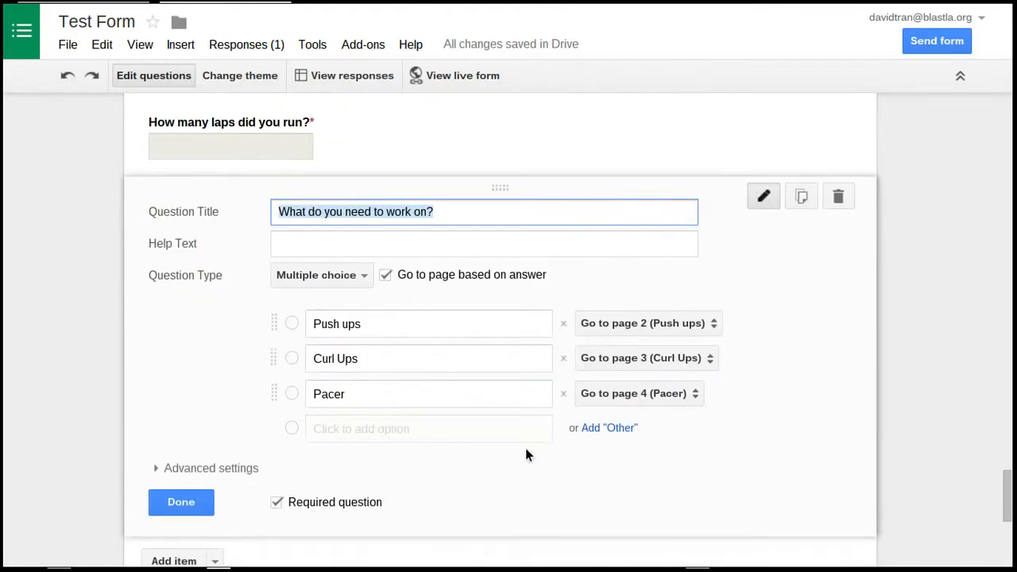
click(404, 413)
text(Submit Scores)
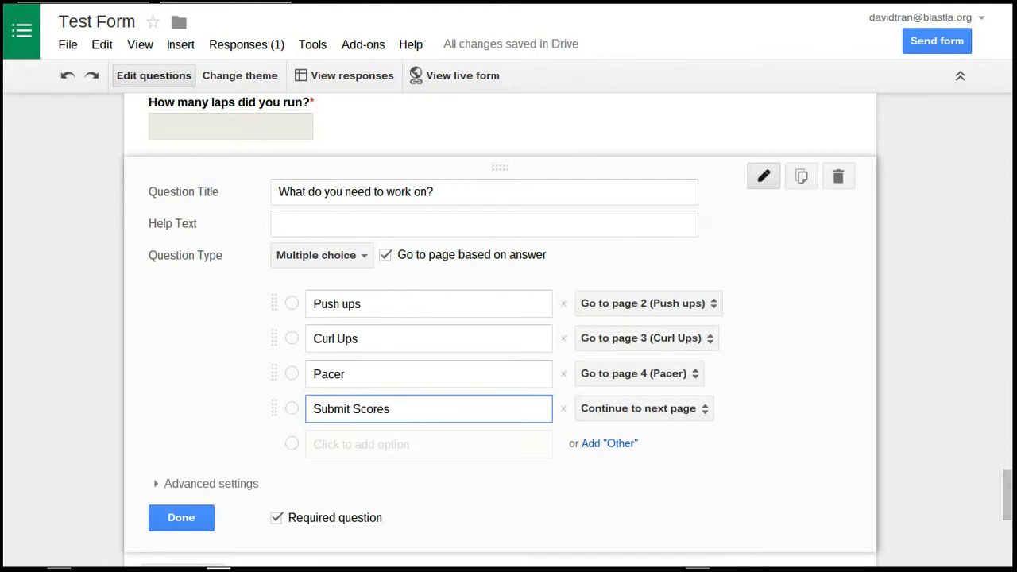
click(667, 406)
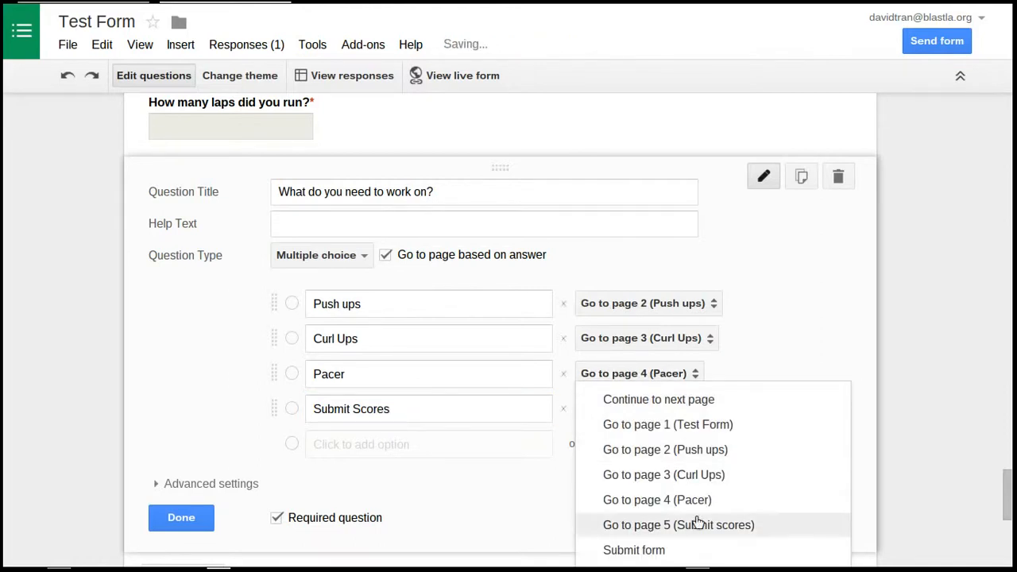
click(718, 527)
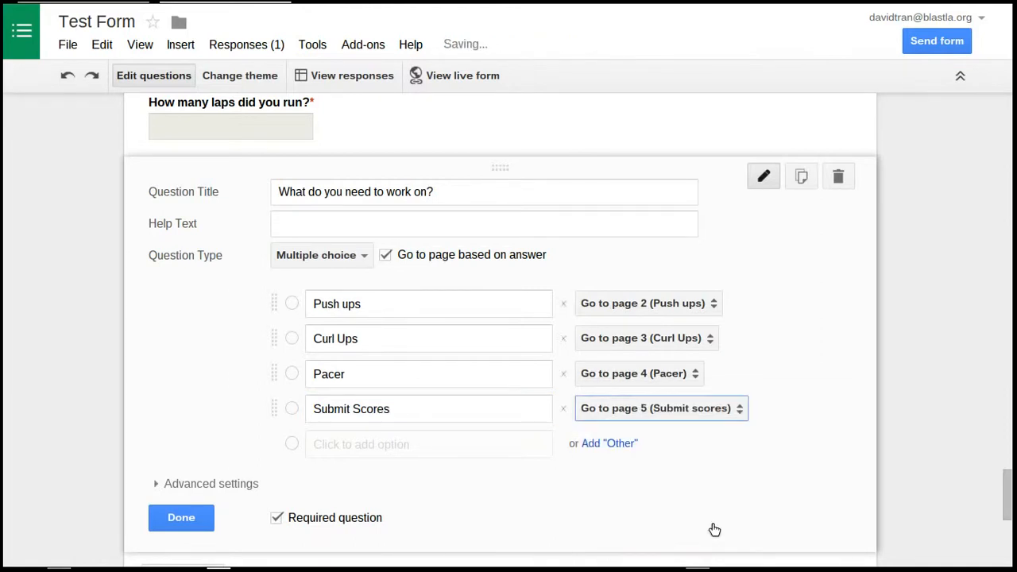
click(186, 526)
Add a question titled "Did you complete all the assessments?" to the Submit scores page
scroll(411, 294, down, 2)
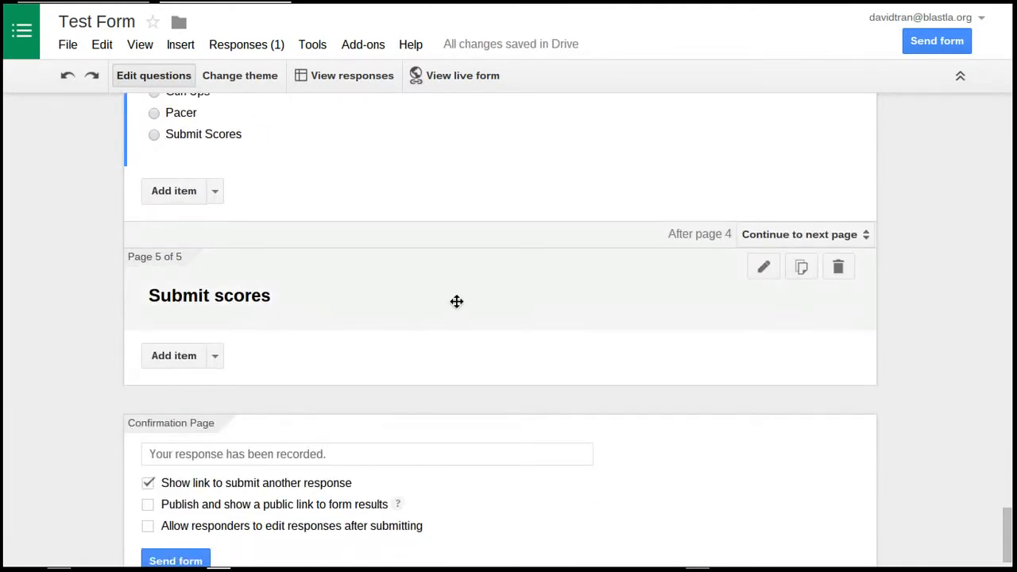
click(215, 356)
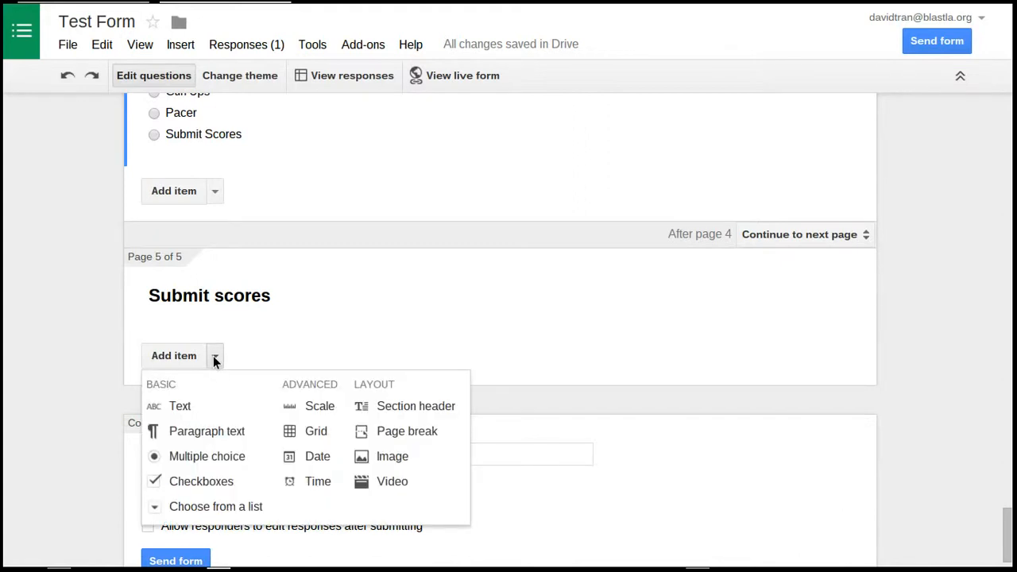
click(217, 407)
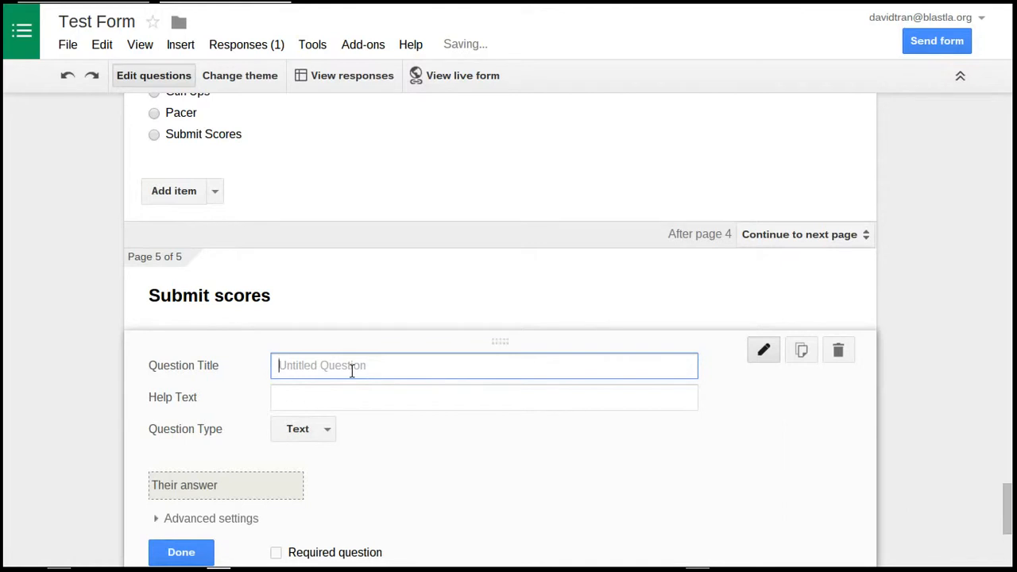
text(Ddi)
key(BackSpace)
key(BackSpace)
text(i)
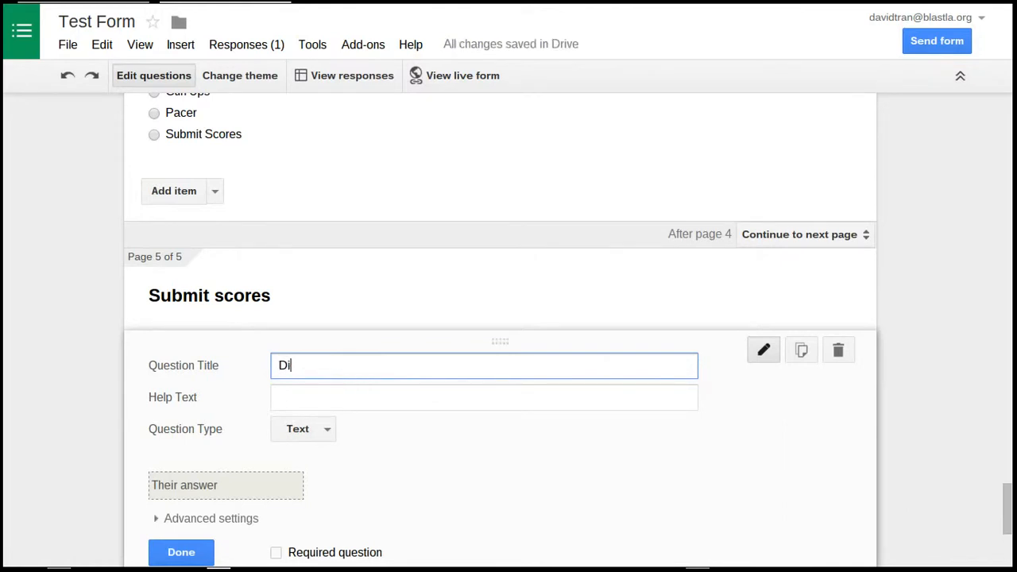
text(d you complete all the )
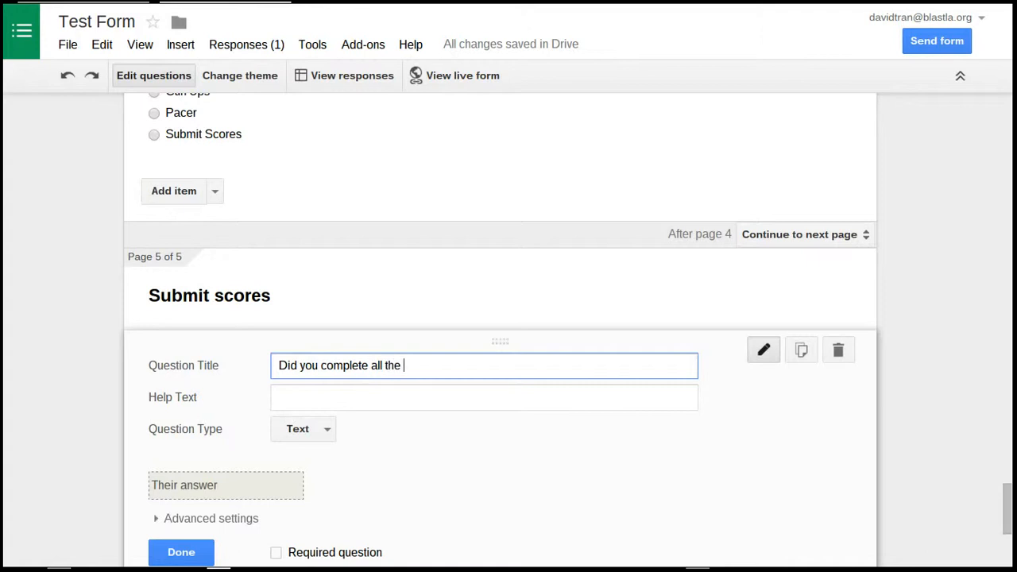
text(assessments?)
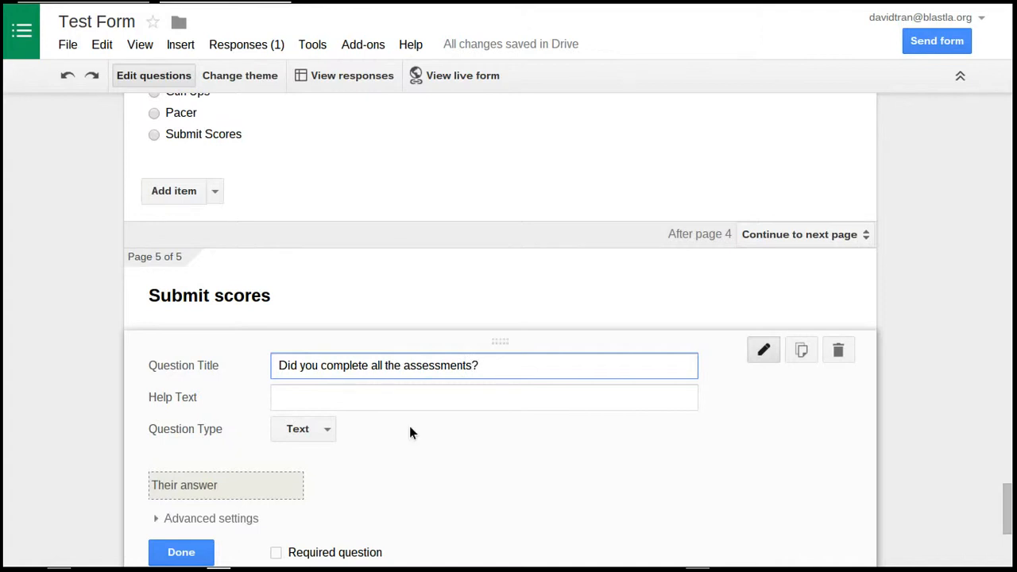
Make the assessments question multiple choice with the options "Yes" and "No"
click(323, 426)
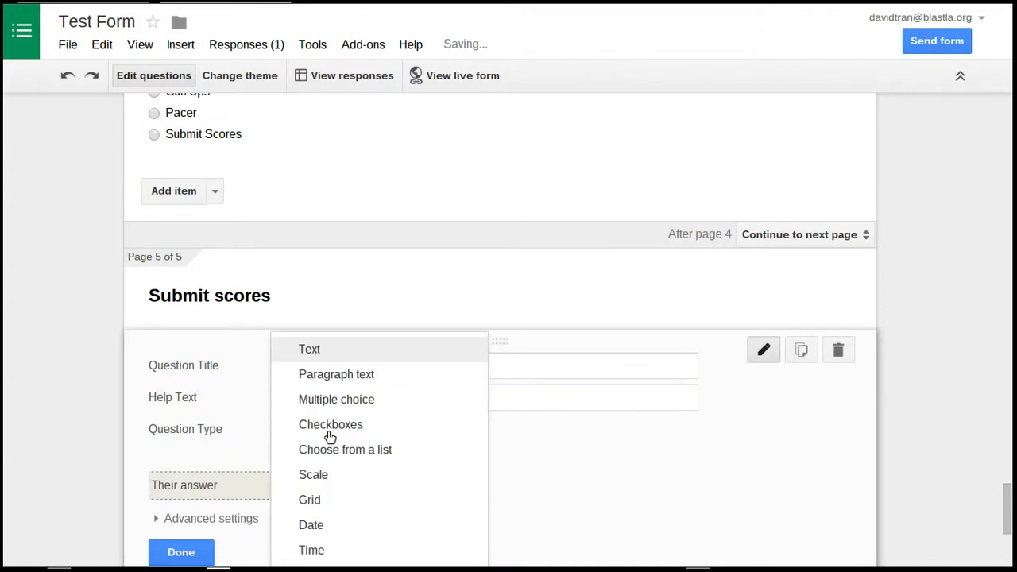
click(377, 411)
click(384, 477)
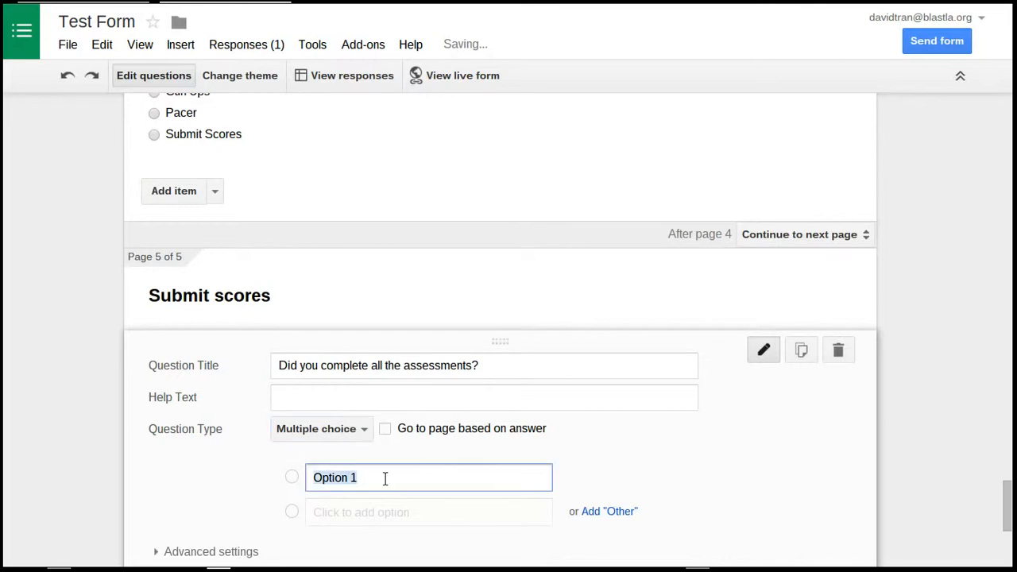
text(Yes)
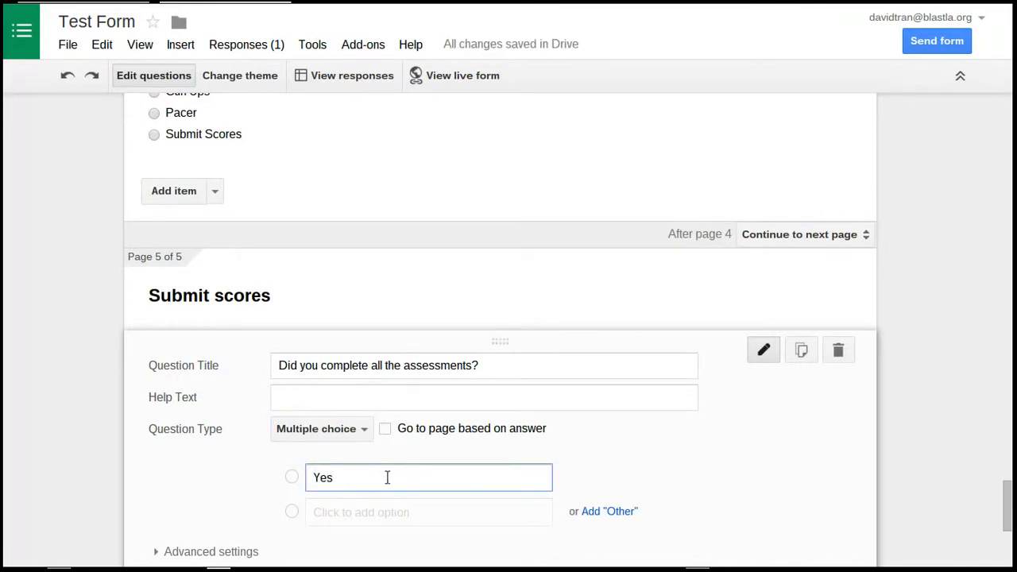
scroll(395, 484, down, 2)
click(395, 404)
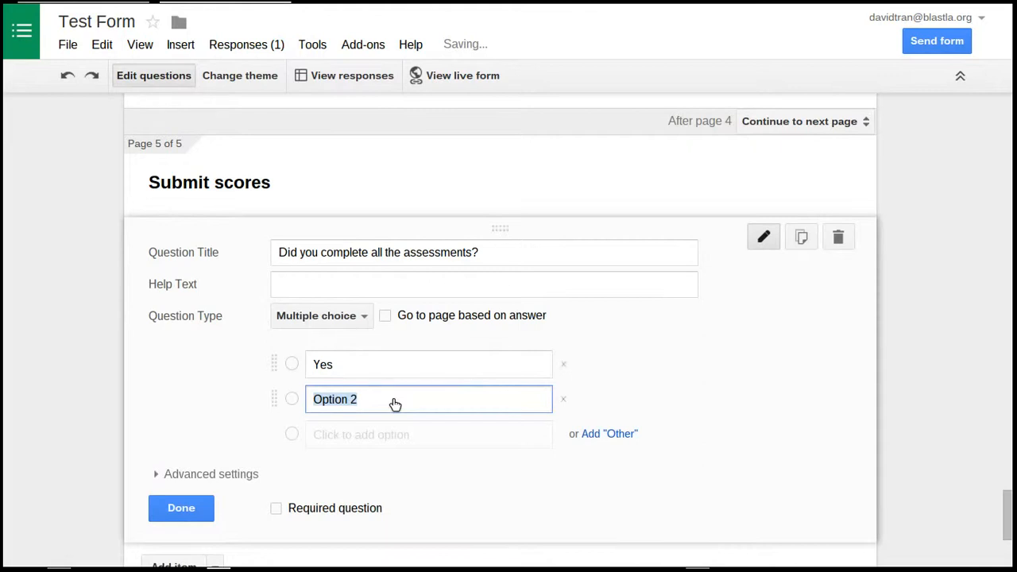
text(No)
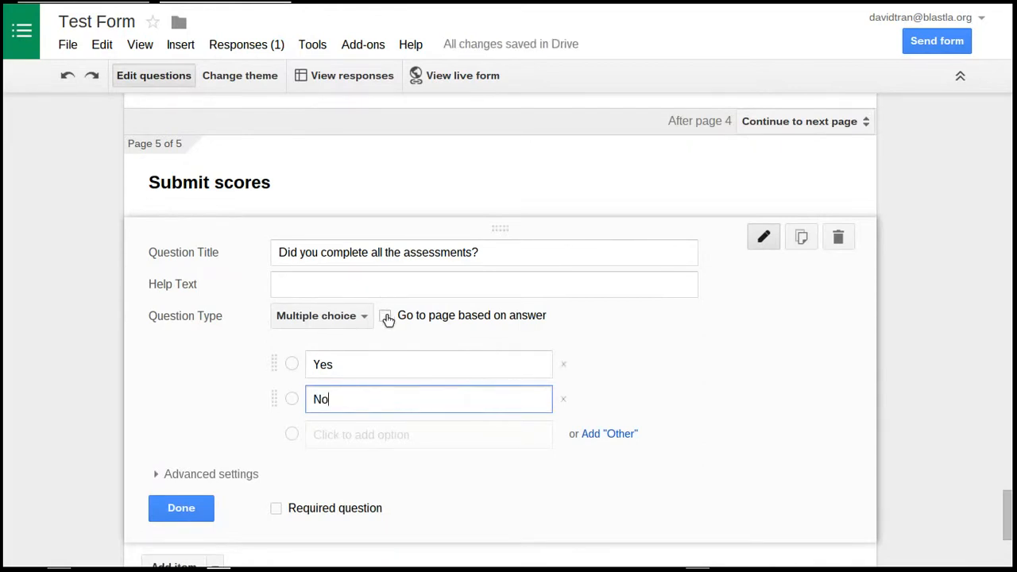
Turn on page routing by answer for the assessments question and make "Yes" submit the form
click(387, 318)
click(685, 371)
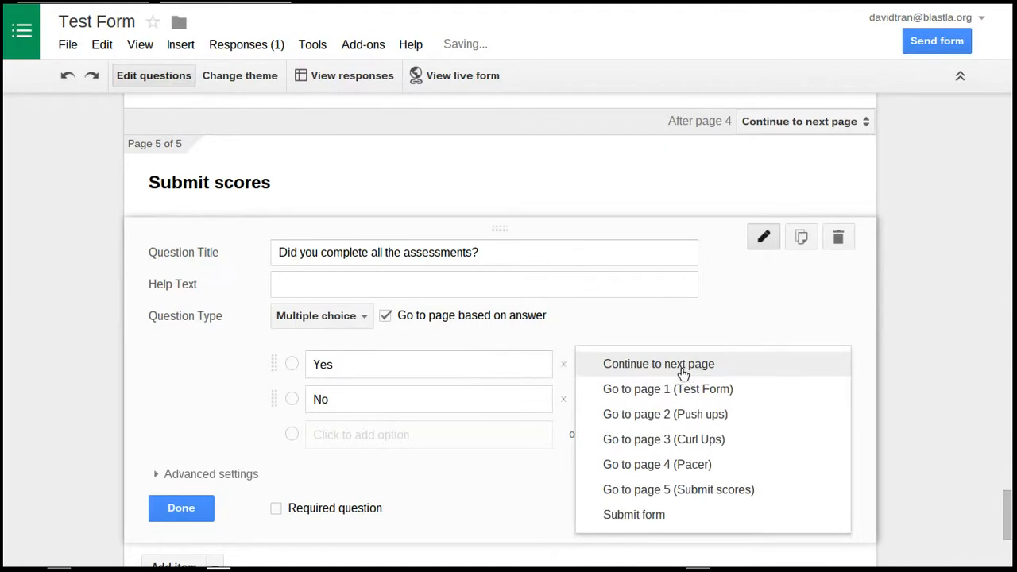
click(618, 516)
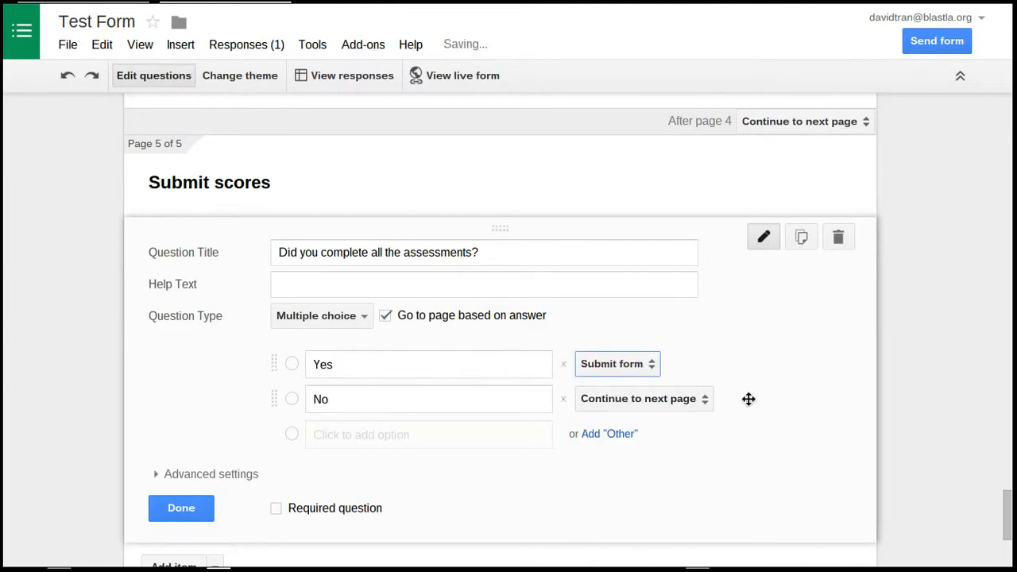
Make the "No" answer lead to page 1 (Test Form)
click(655, 400)
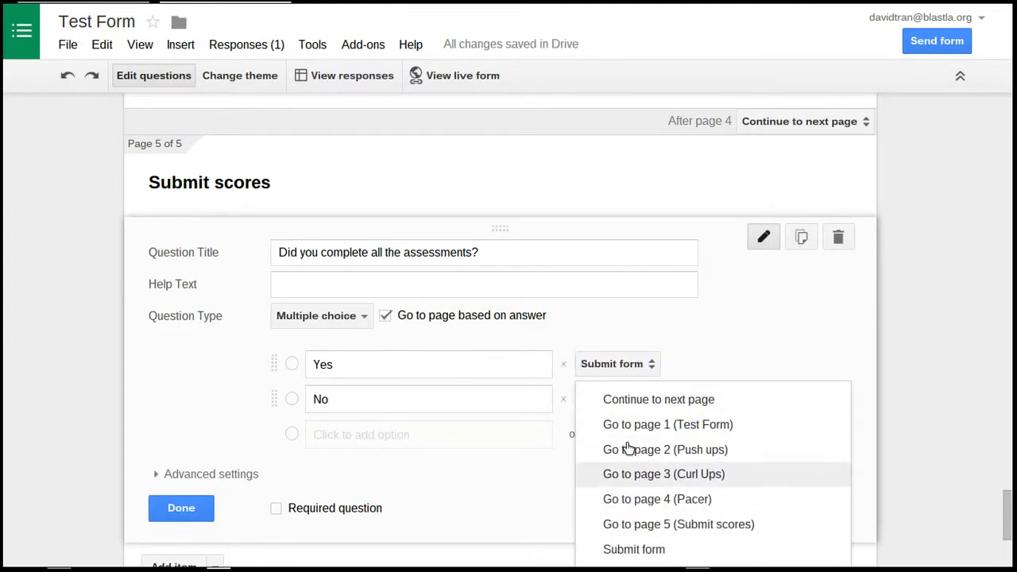
click(706, 425)
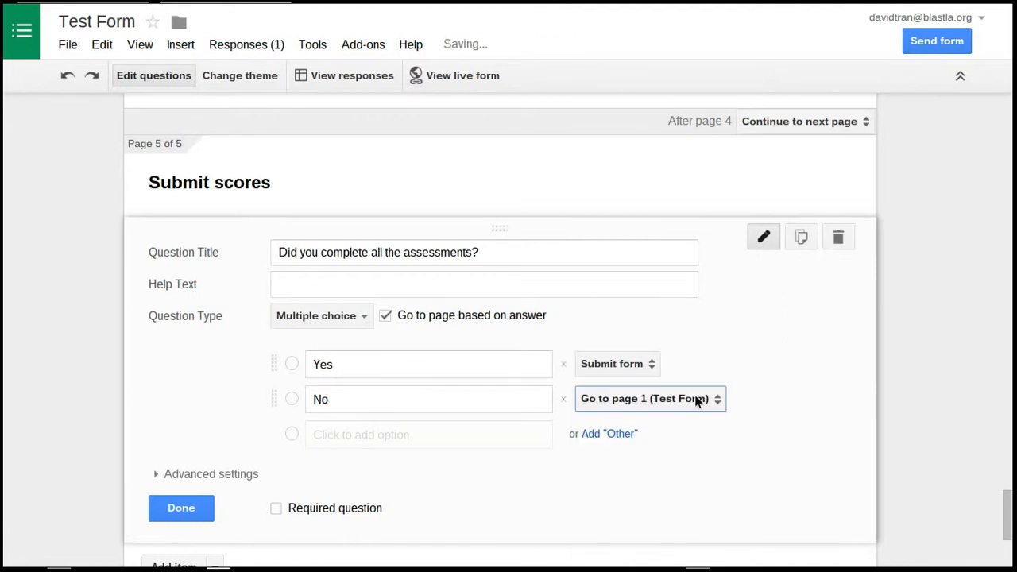
click(710, 398)
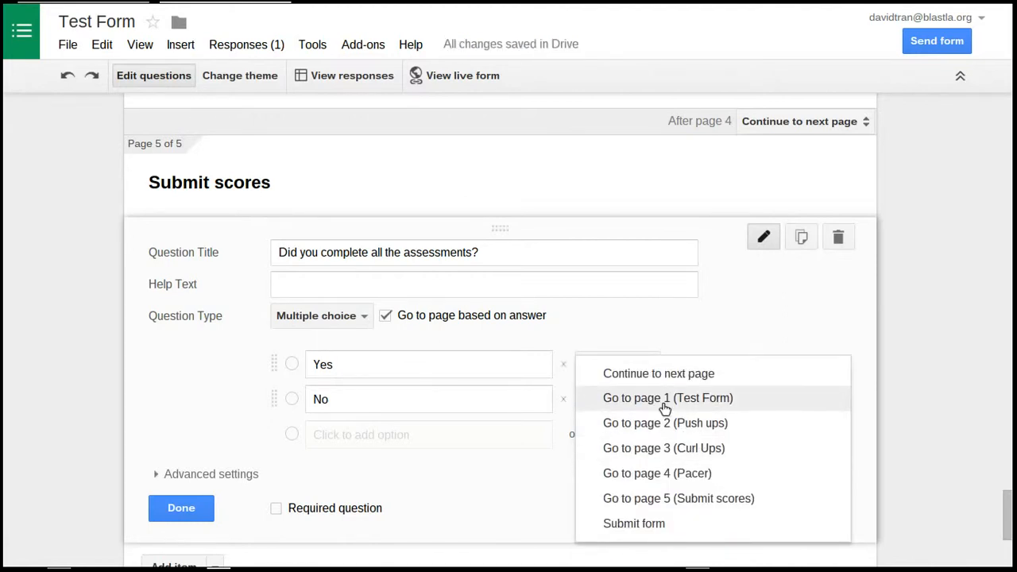
click(672, 399)
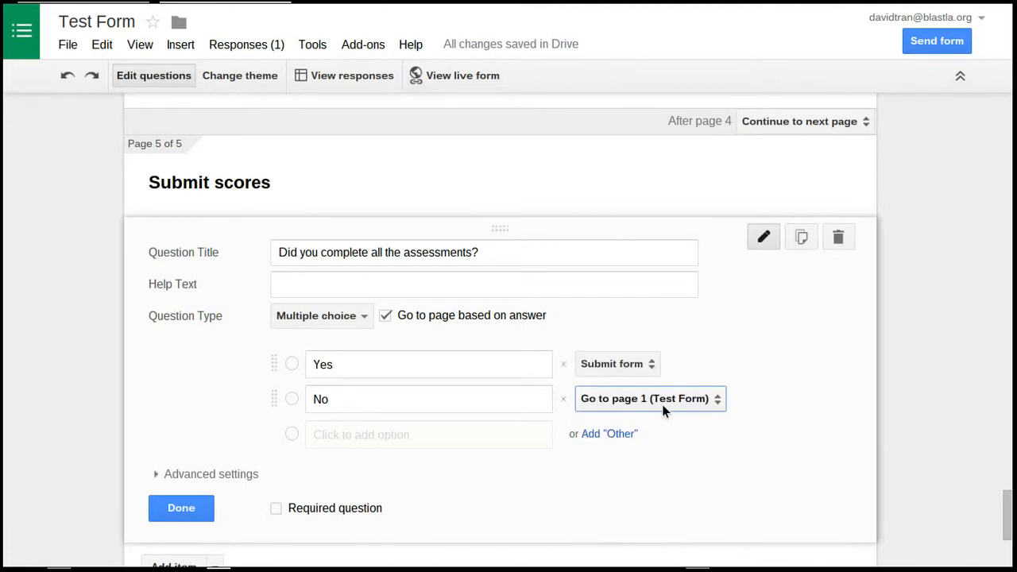
Make the assessments question required and change "No" to "No, I forgot push ups", leading to page 2 (Push ups)
scroll(186, 363, down, 1)
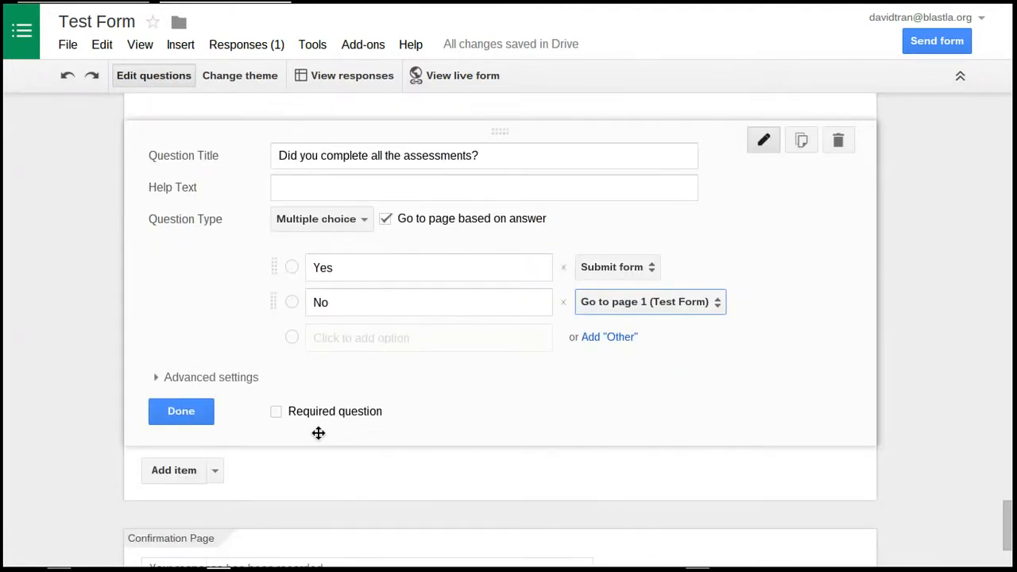
click(276, 411)
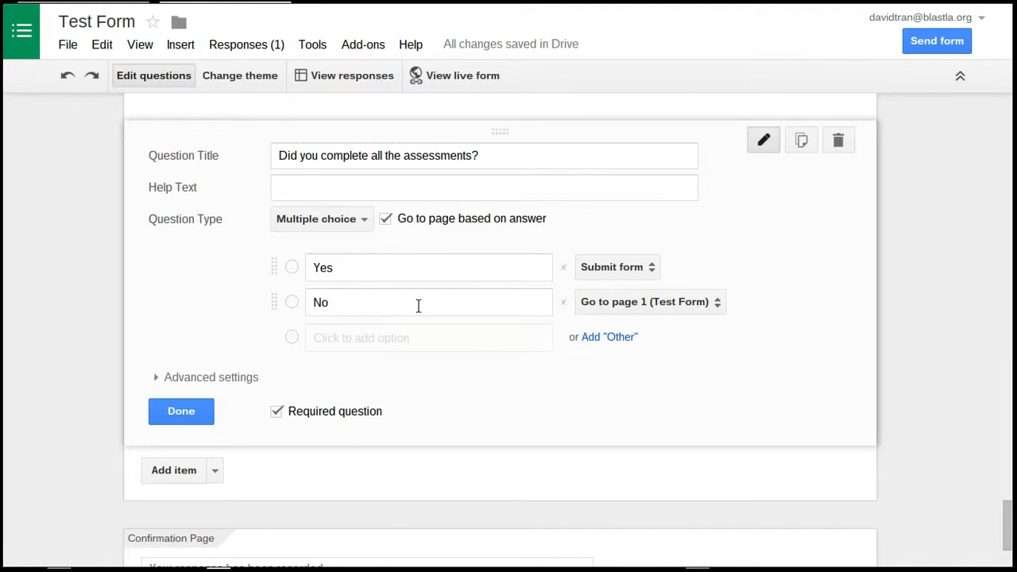
click(367, 301)
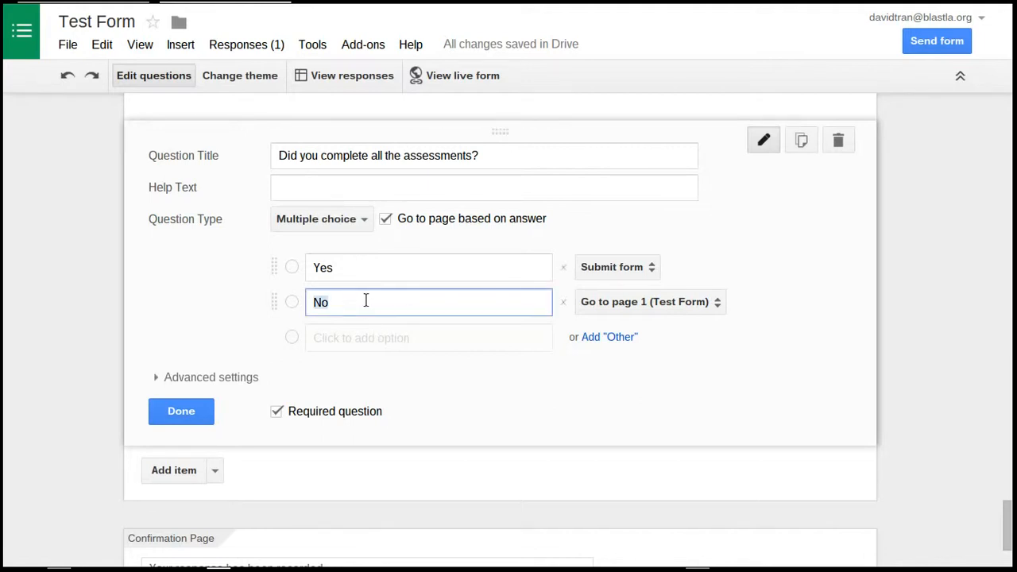
key(End)
text(, I forgot push ups)
click(595, 310)
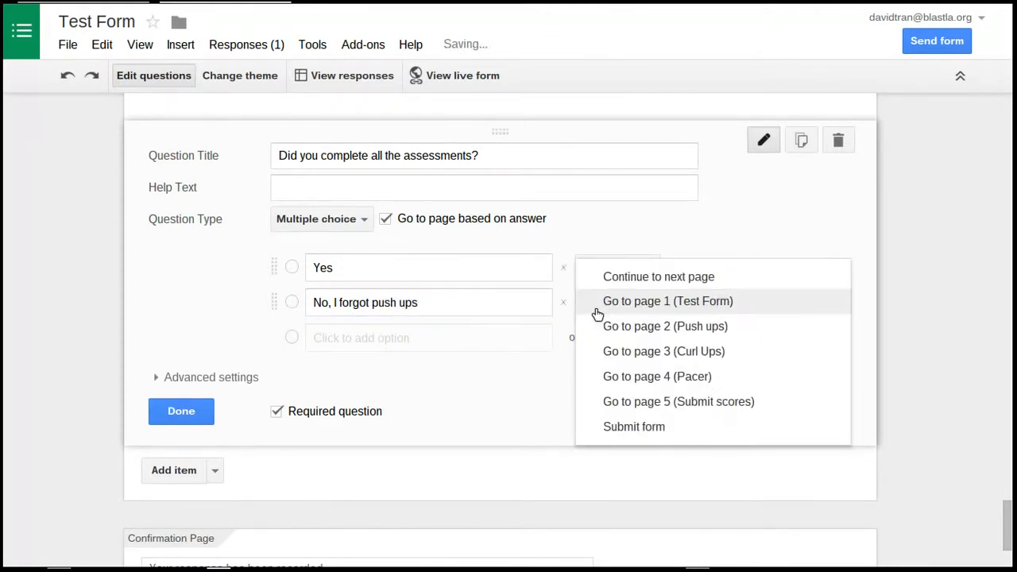
click(640, 326)
Add a third option reading "No, I forgot curl ups" to the assessments question
click(343, 340)
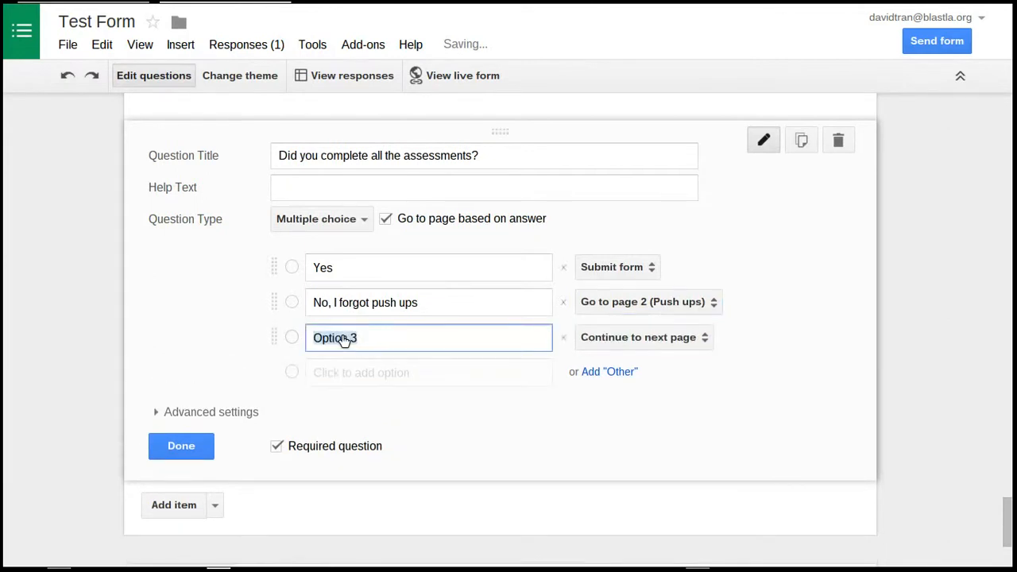
text(No, I)
text( forgot )
text(s)
text(u)
key(BackSpace)
key(BackSpace)
text(cu)
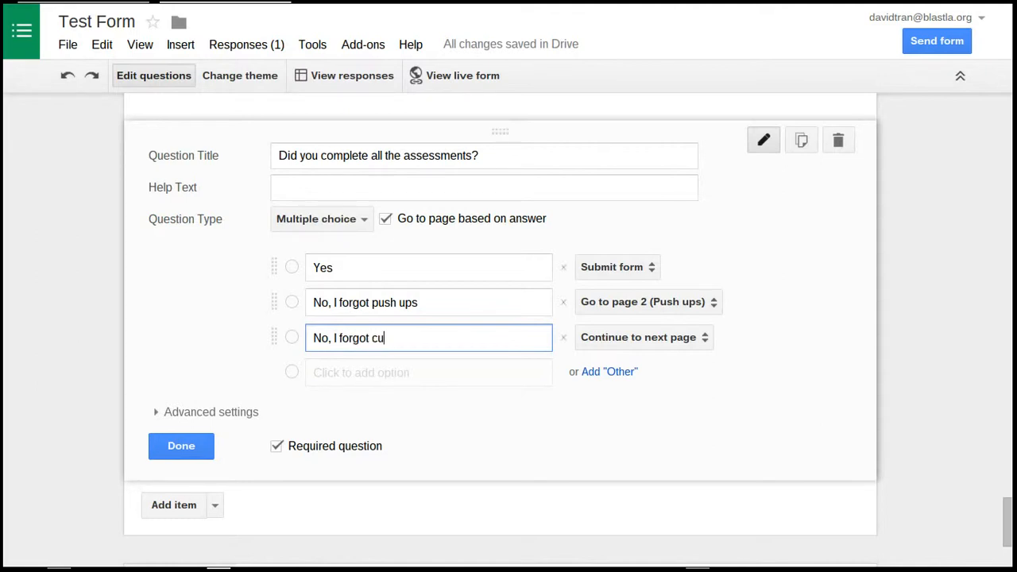
text(rl ups)
Add a fourth option reading "No, I forgot Pacers" to the assessments question
key(Tab)
key(Tab)
key(Tab)
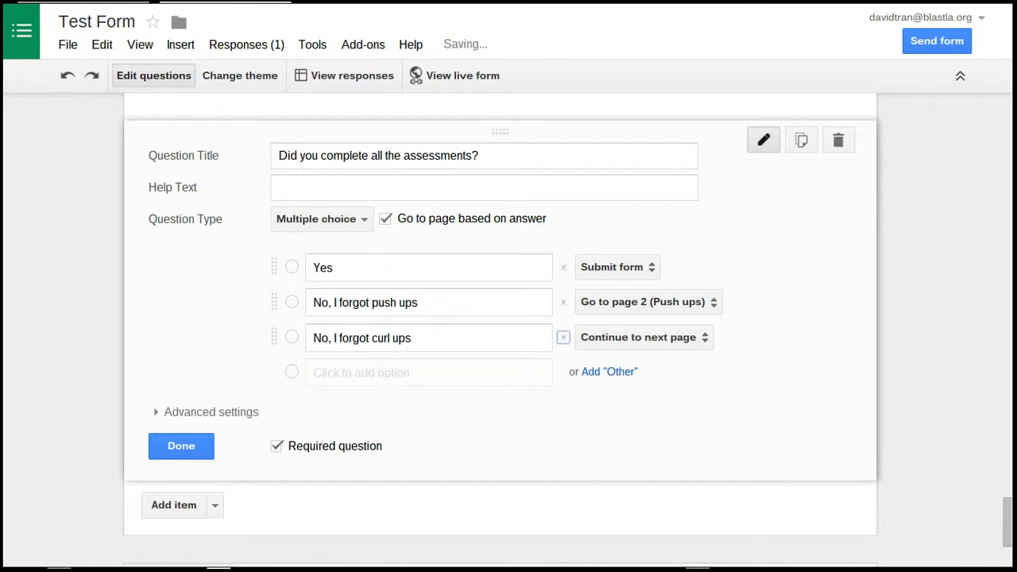
text(No, I fo)
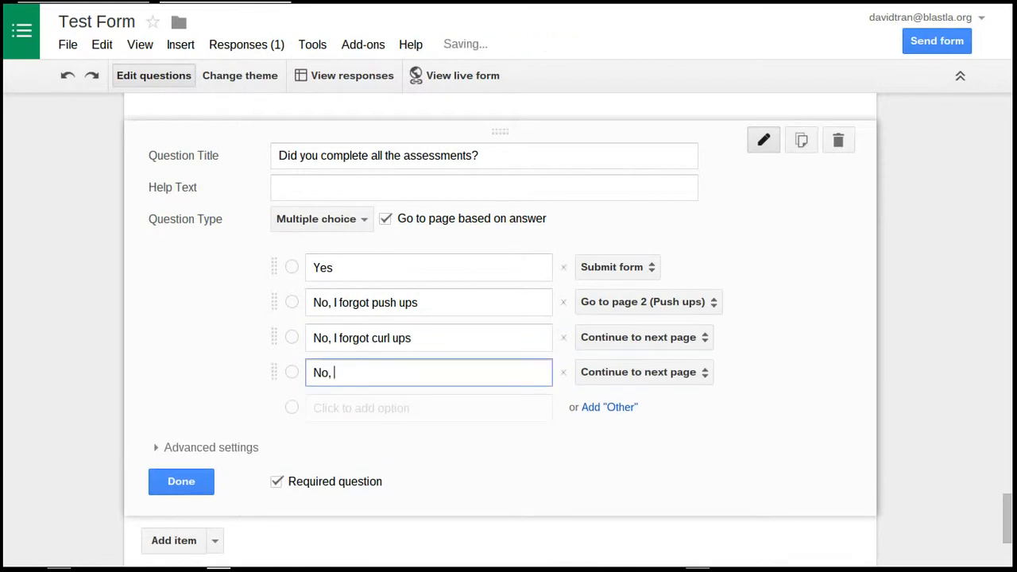
text(r)
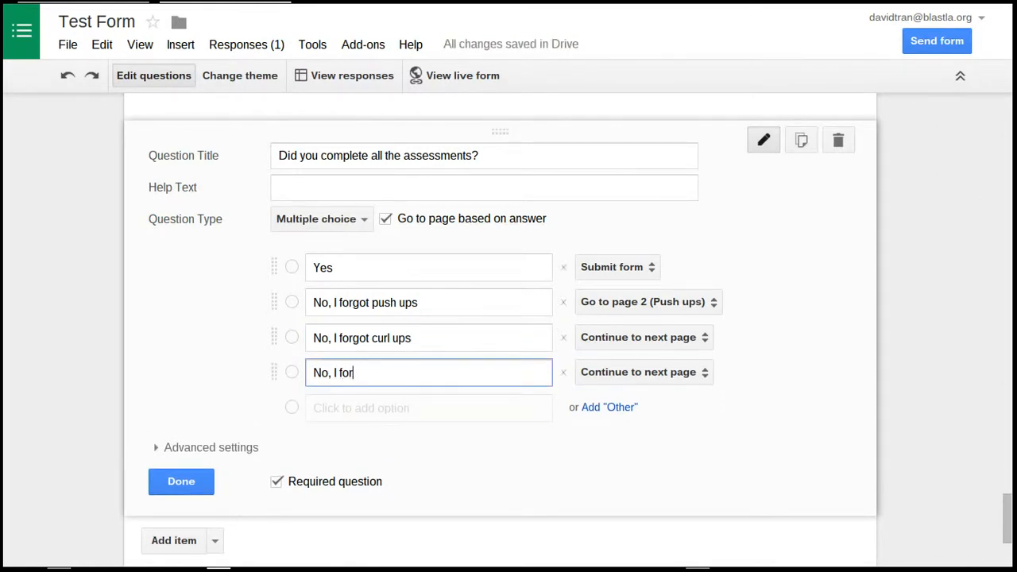
text(got Pacers)
Route the curl ups answer to page 3 (Curl Ups) and the Pacers answer to page 4 (Pacer), and finish editing the question
click(686, 338)
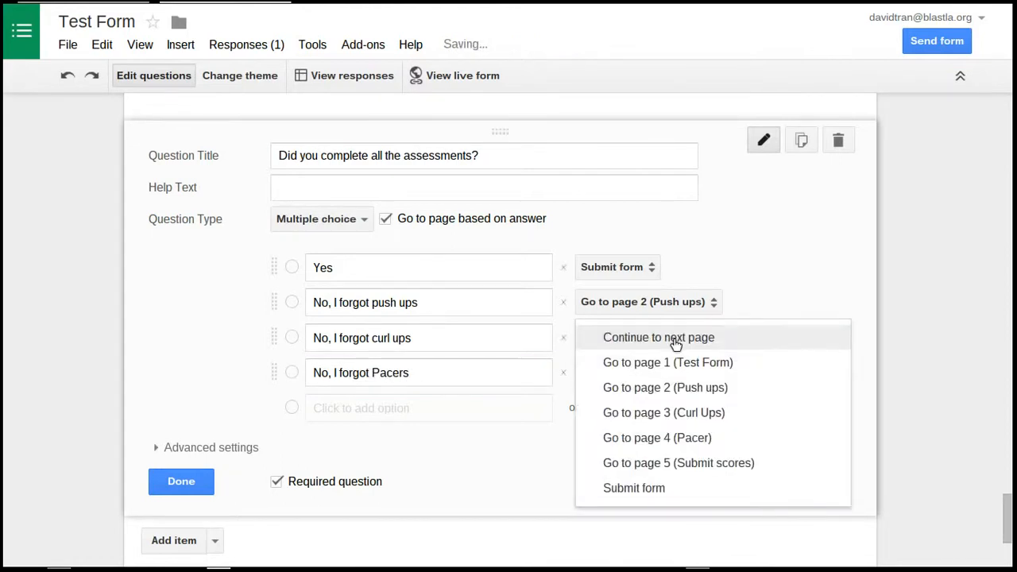
click(702, 413)
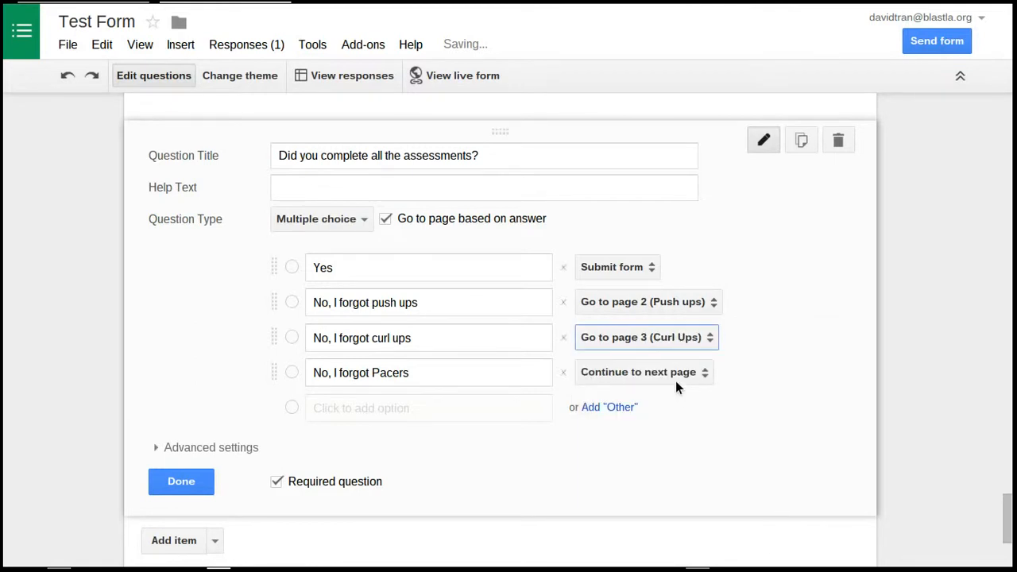
click(667, 373)
click(689, 472)
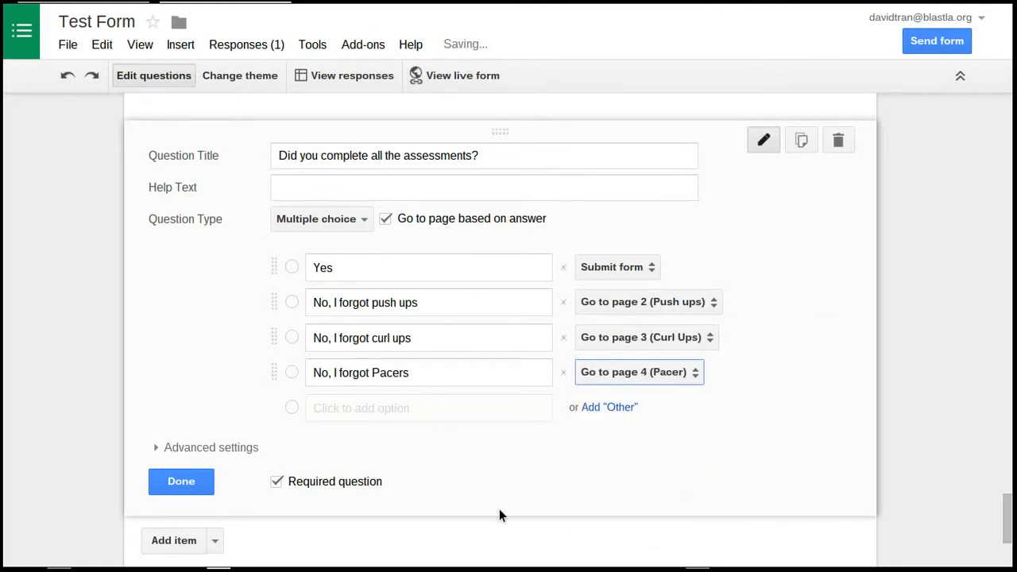
click(182, 479)
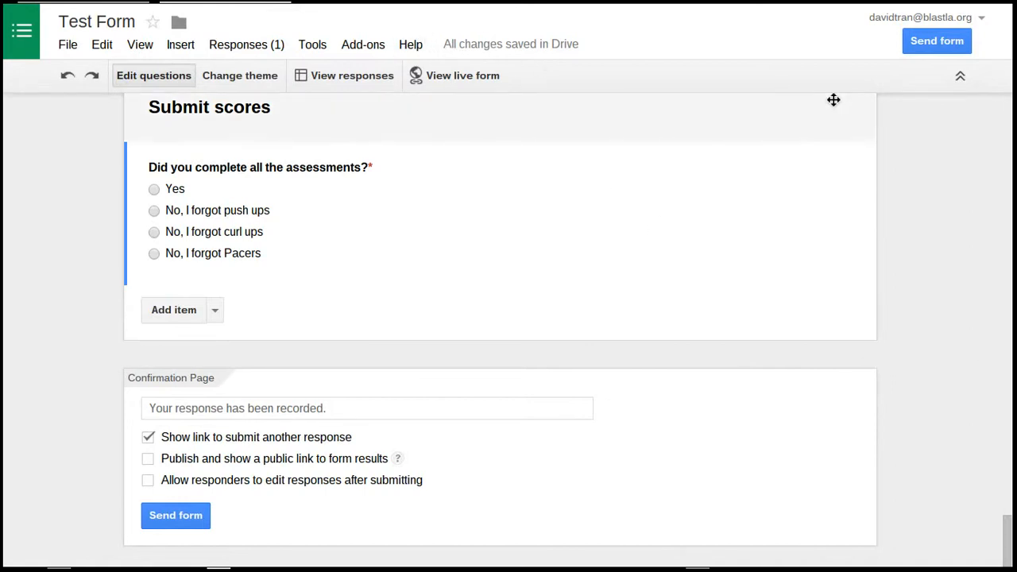
mouse_move(842, 2)
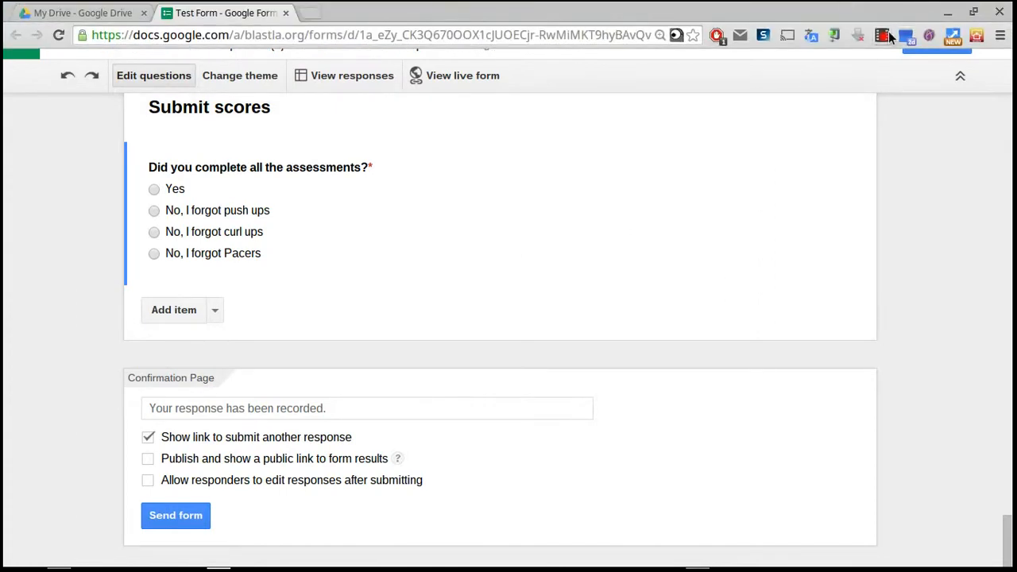